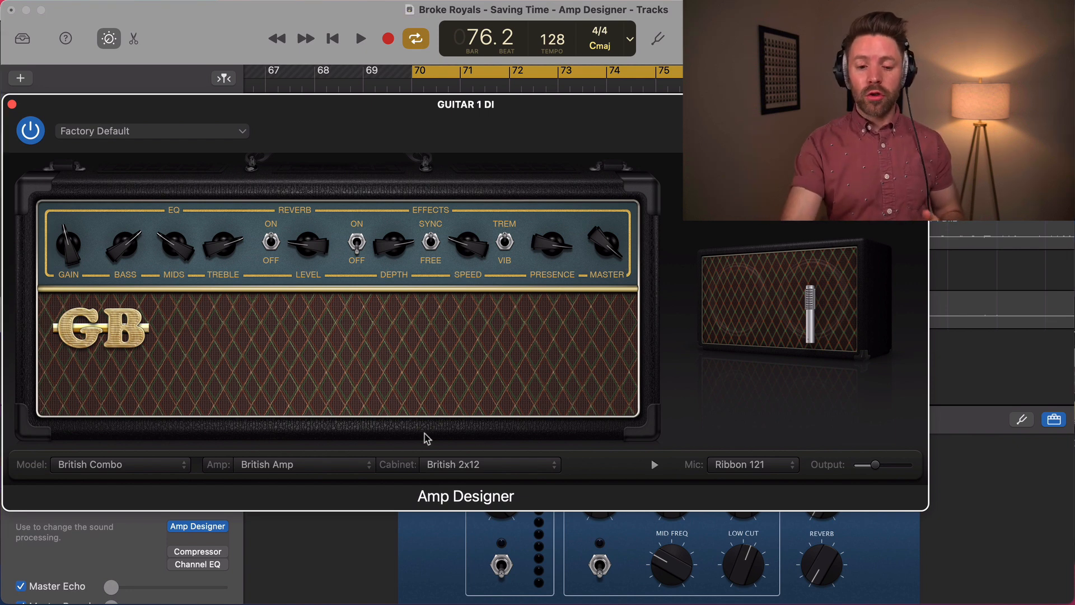
# Examine the amps, cabinets and microphones available for the British Combo without changing any of them.
pyautogui.click(341, 469)
pyautogui.scroll(-1, 323, 404)
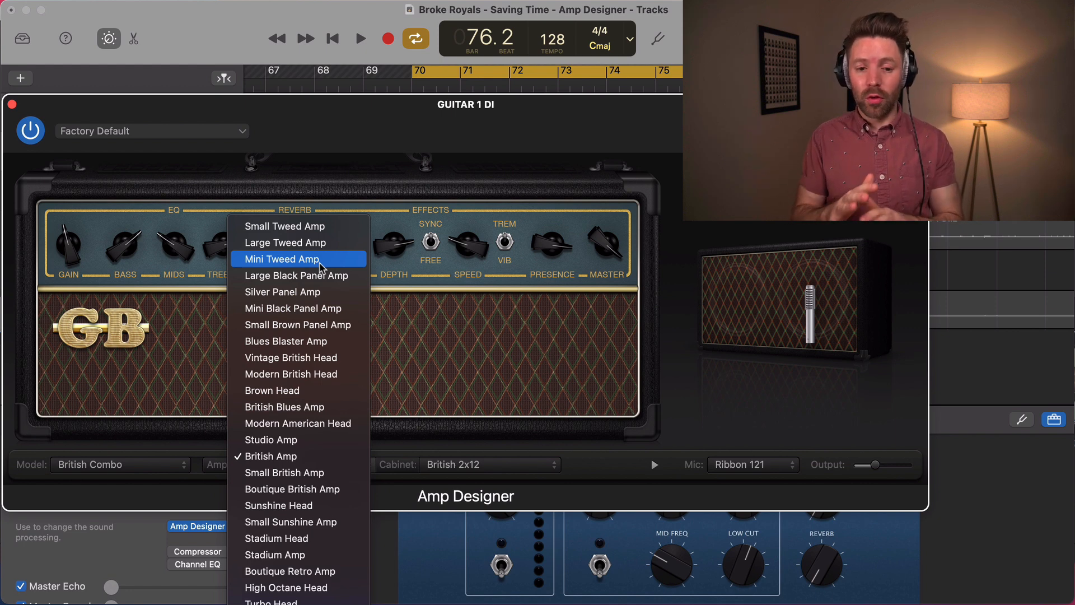
pyautogui.click(672, 305)
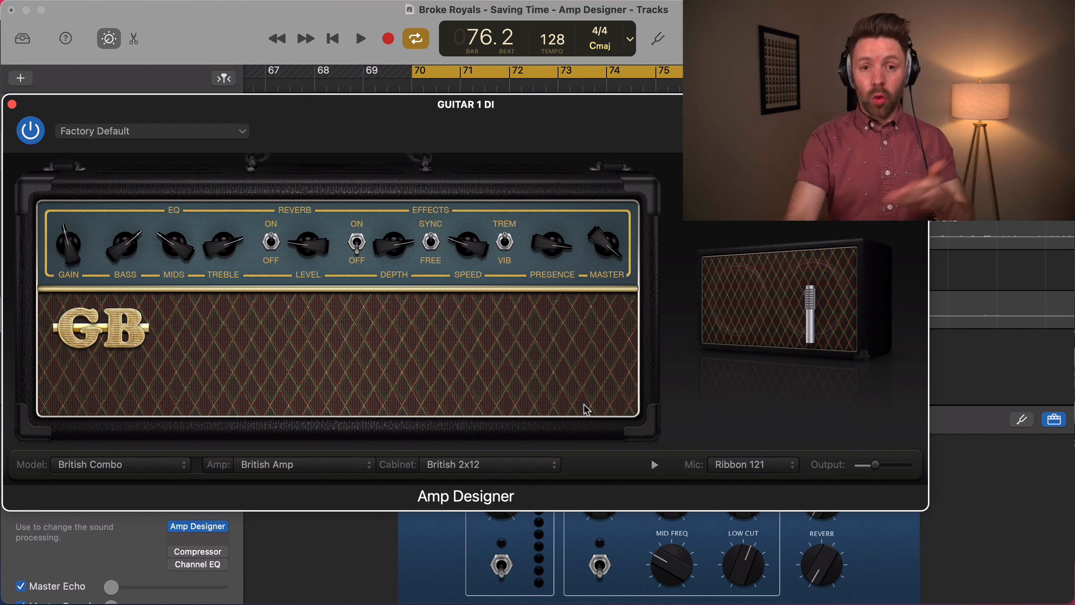
pyautogui.click(547, 465)
pyautogui.scroll(-1, 539, 374)
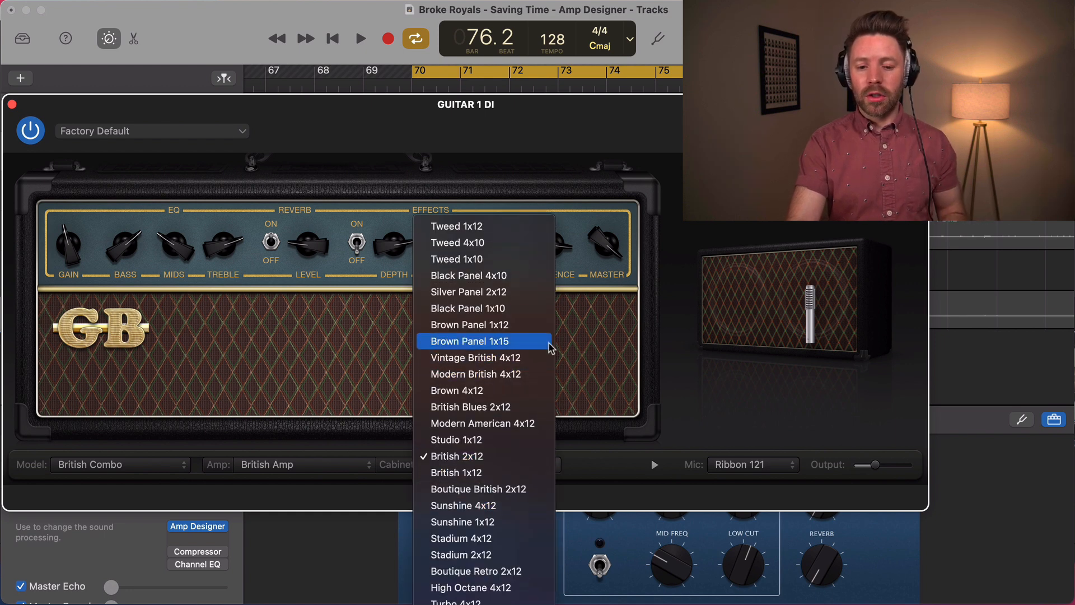
pyautogui.click(694, 351)
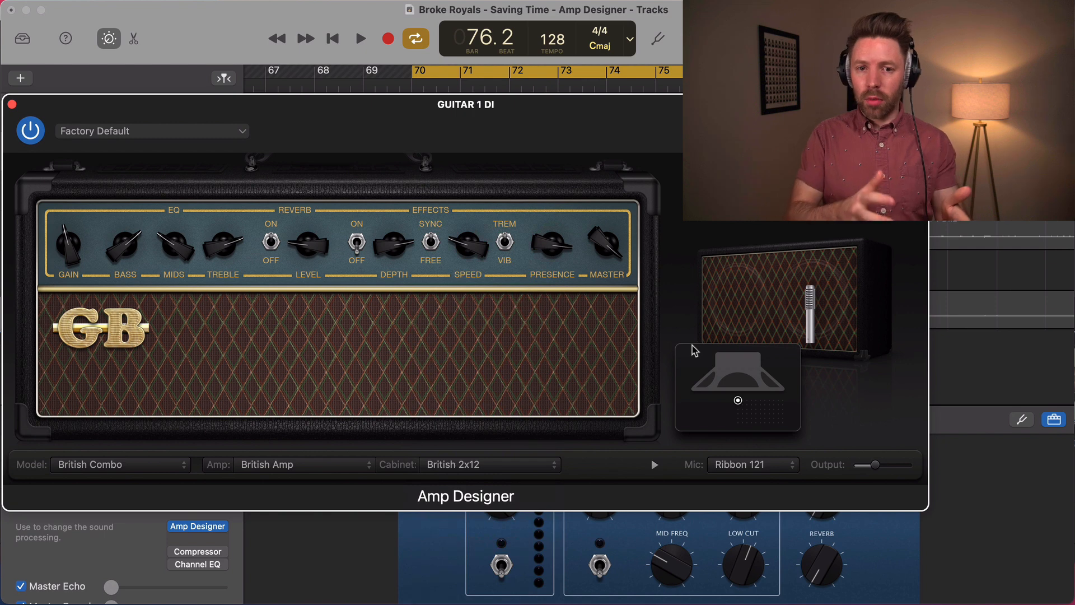
pyautogui.click(763, 466)
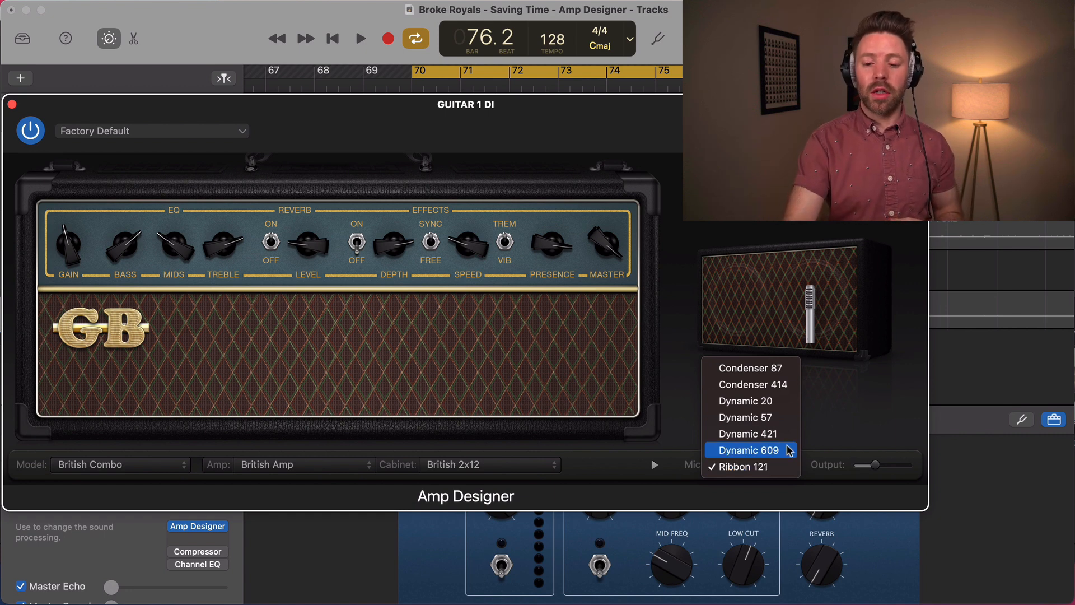
pyautogui.click(826, 434)
# Try the microphone farther from the speaker cone, and return it close to the cone's center.
pyautogui.moveTo(721, 434)
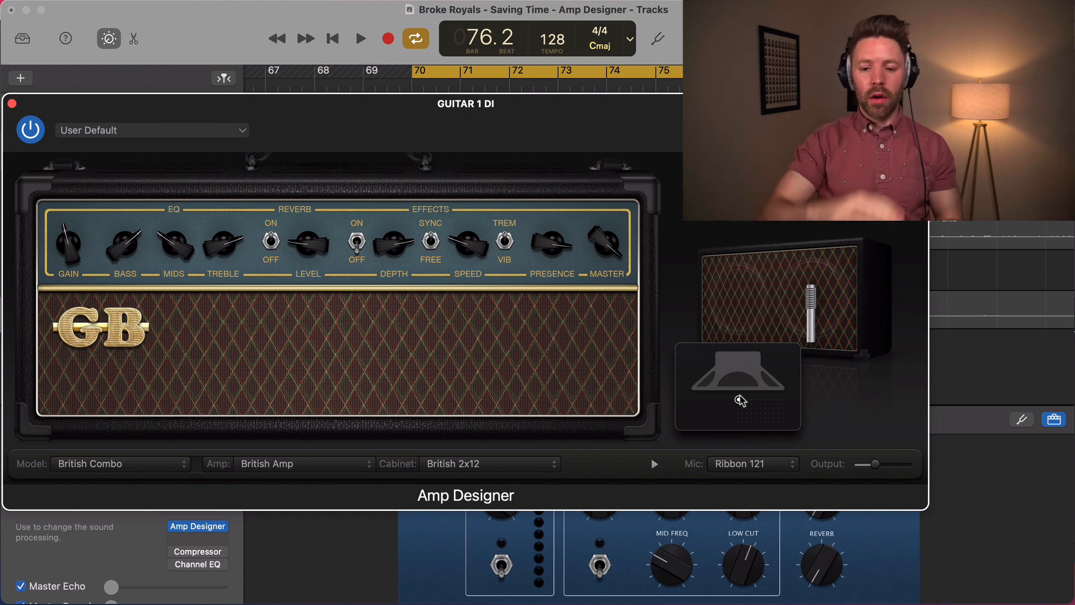
pyautogui.moveTo(738, 399); pyautogui.dragTo(736, 399)
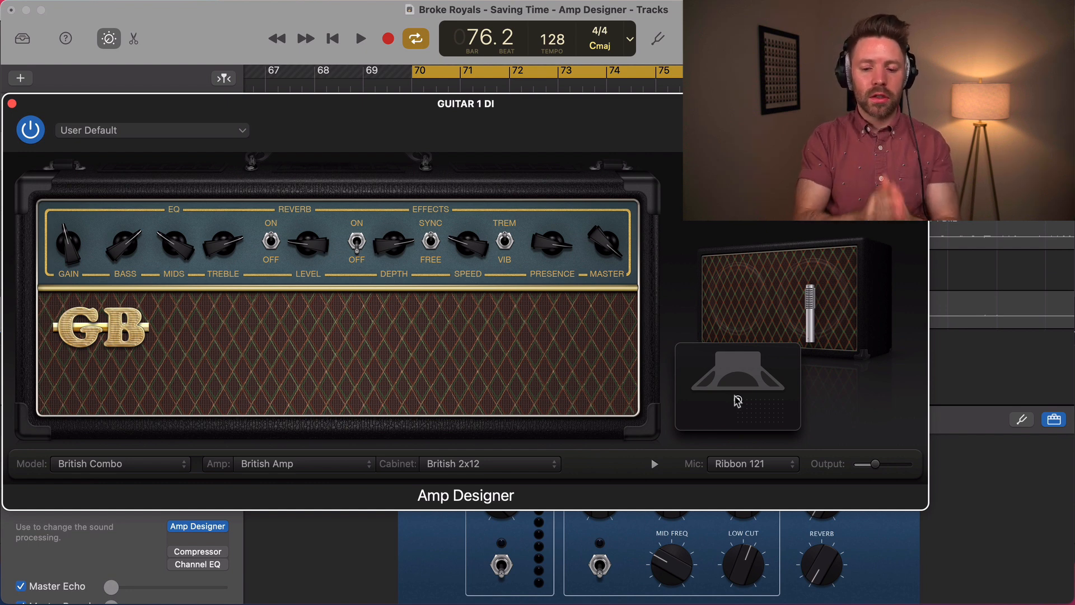
pyautogui.moveTo(738, 400); pyautogui.dragTo(734, 436)
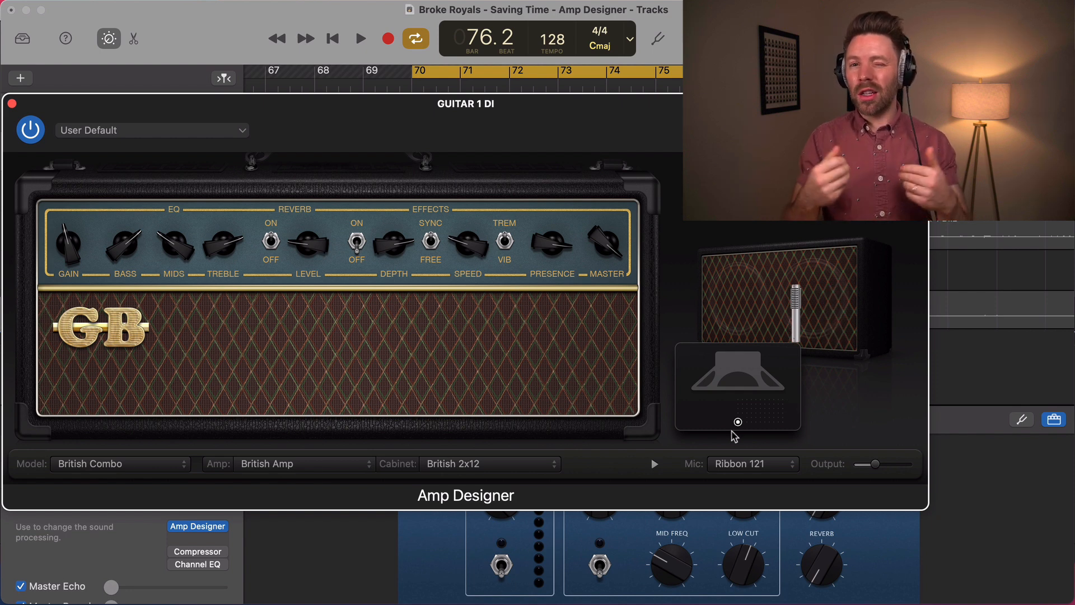
pyautogui.moveTo(739, 421); pyautogui.dragTo(738, 397)
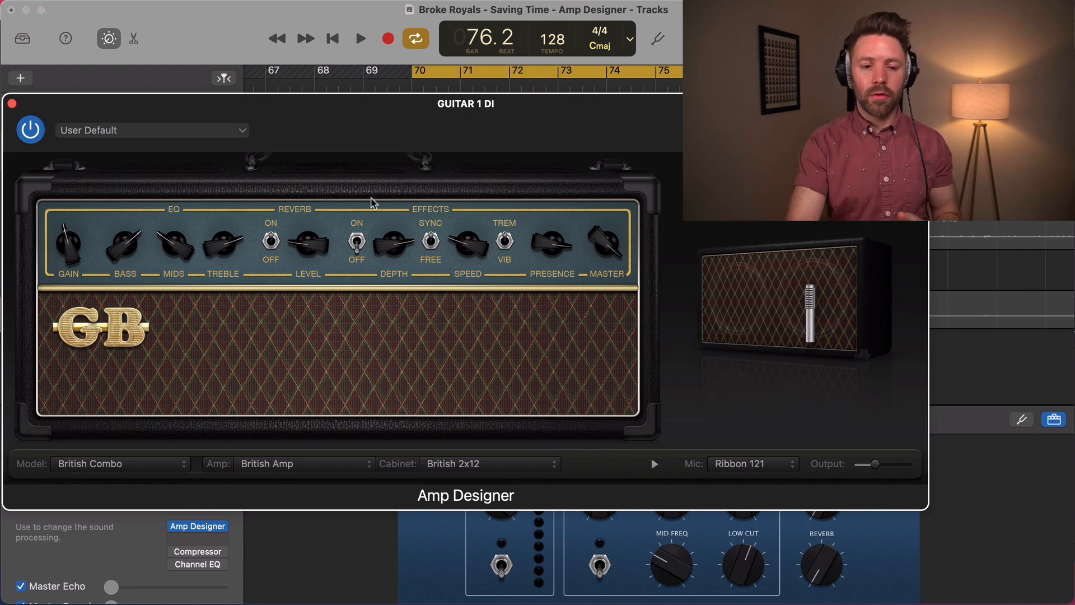
# Examine the clean amp presets and the list of amp models, keeping British Combo selected.
pyautogui.click(240, 130)
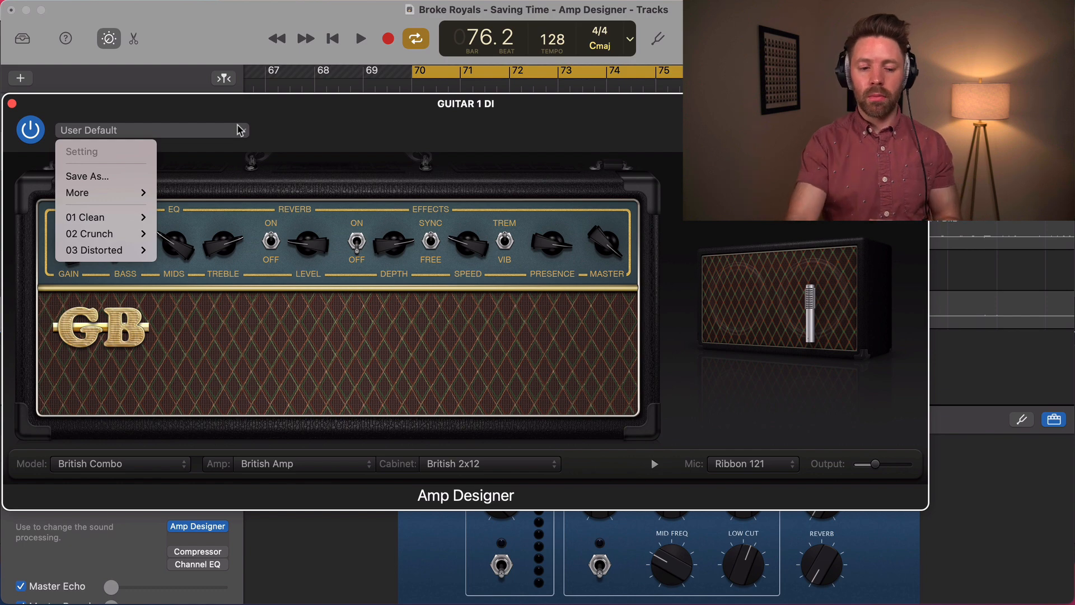
pyautogui.moveTo(128, 217)
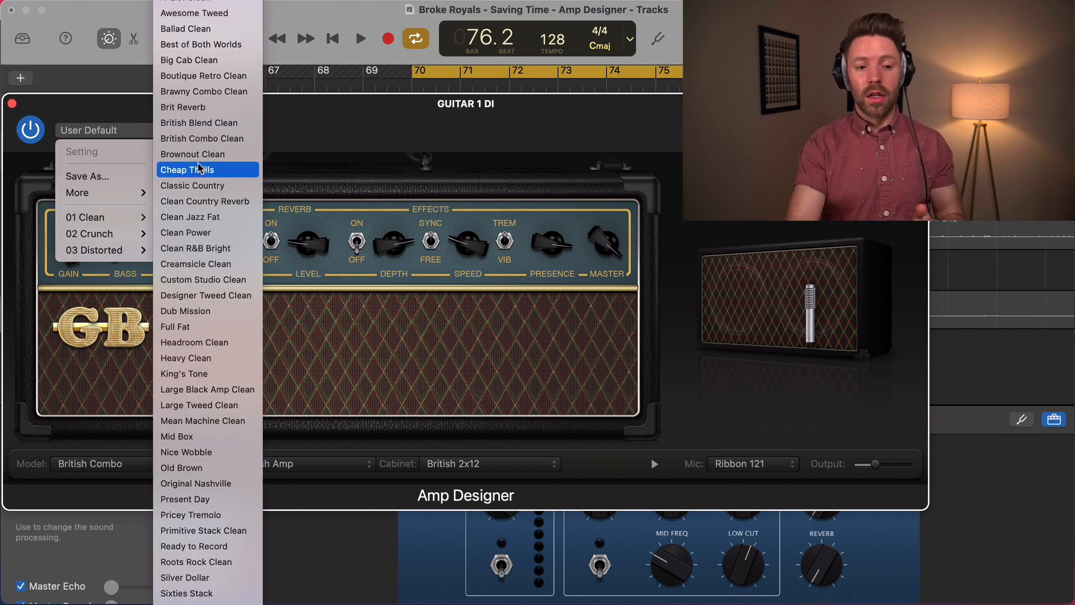
pyautogui.moveTo(120, 252)
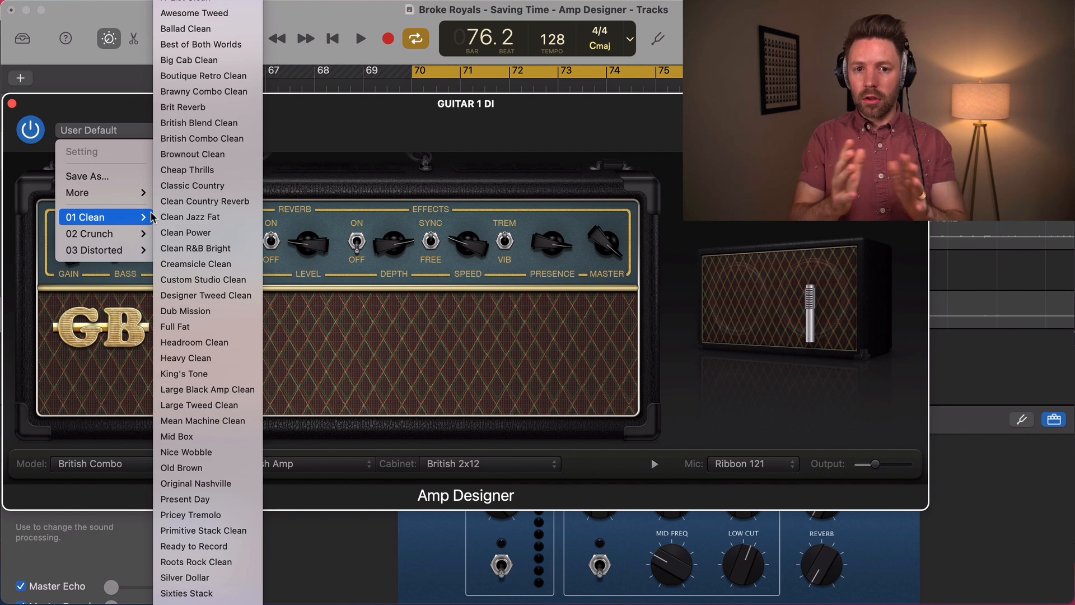
pyautogui.click(185, 233)
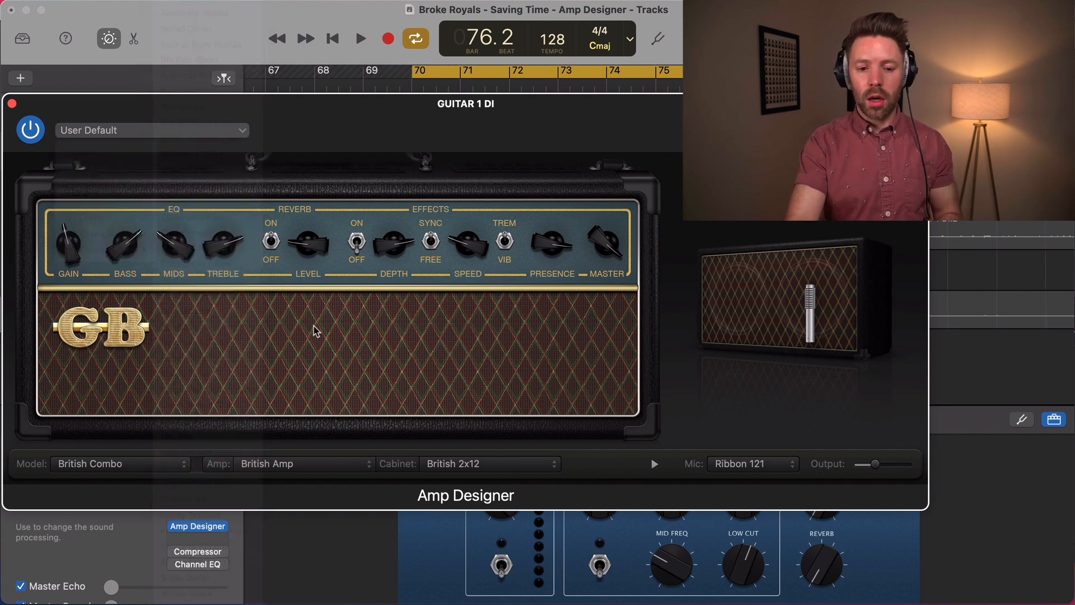
pyautogui.moveTo(681, 332)
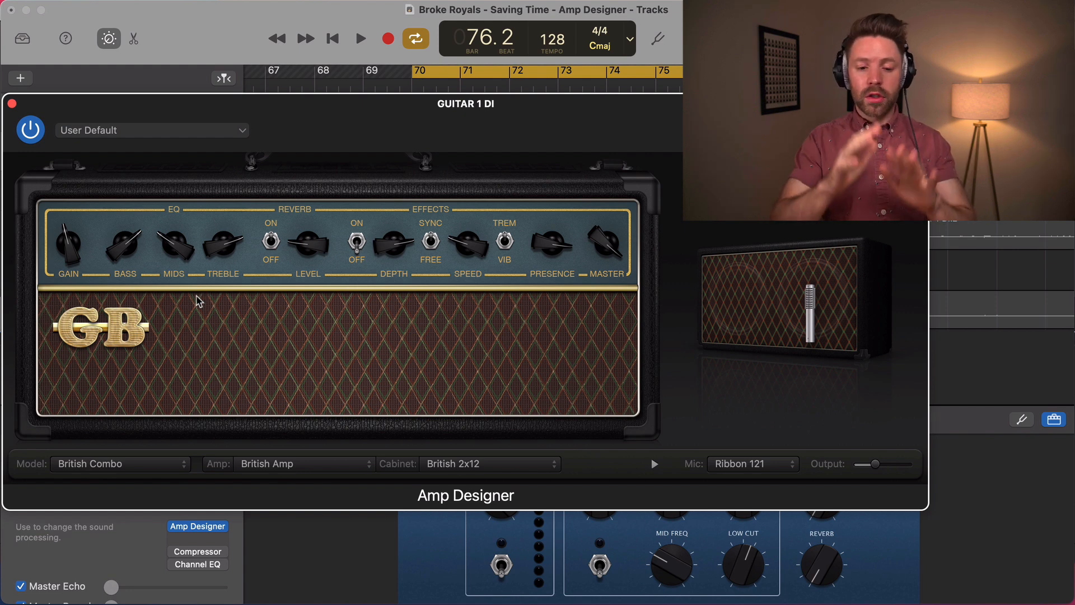
pyautogui.click(152, 463)
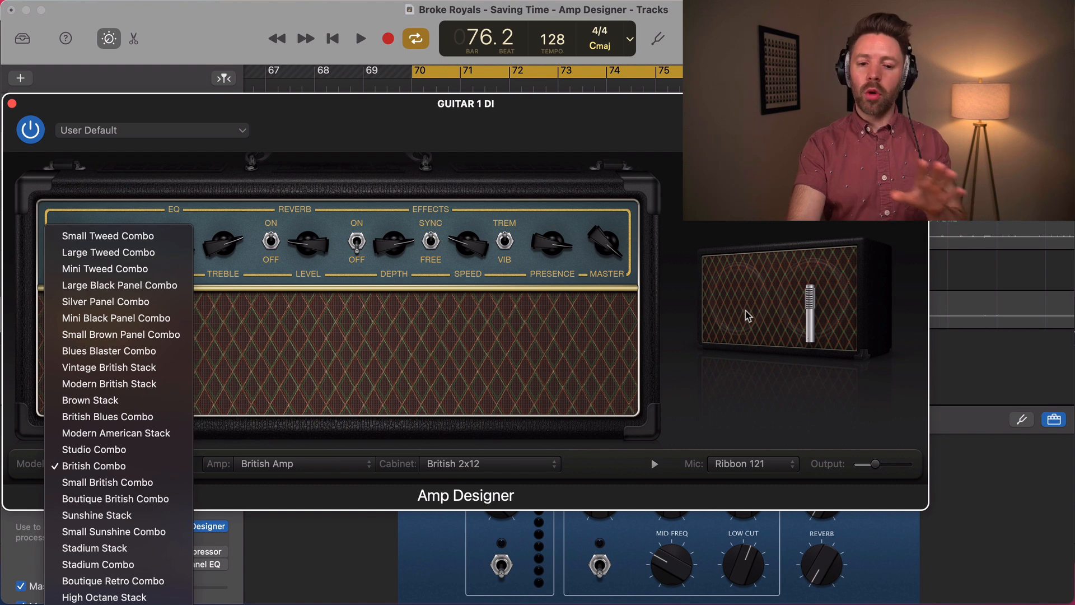
pyautogui.click(693, 353)
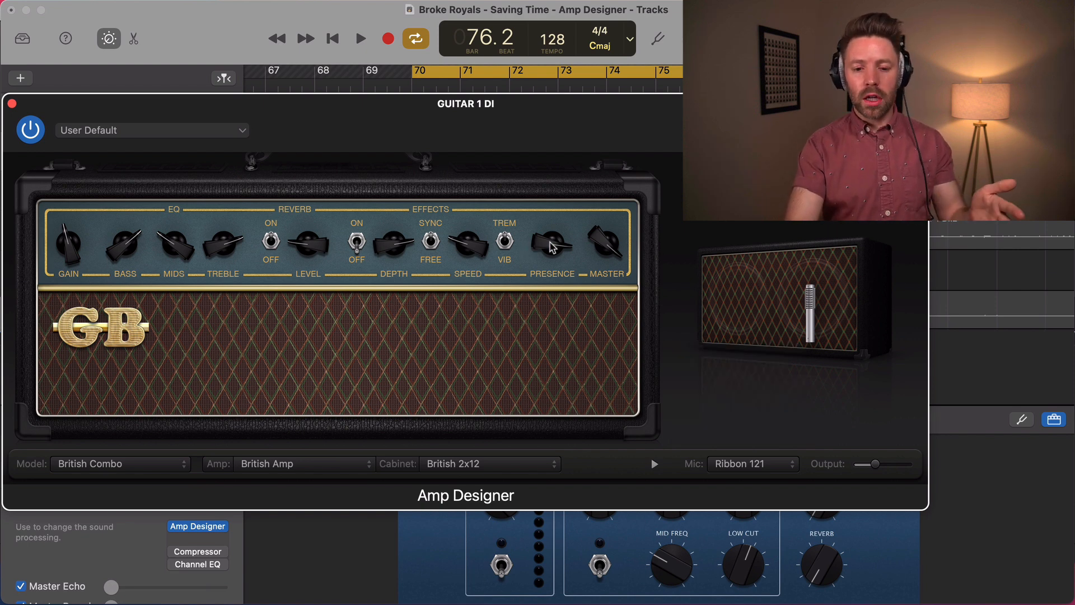
pyautogui.moveTo(797, 331)
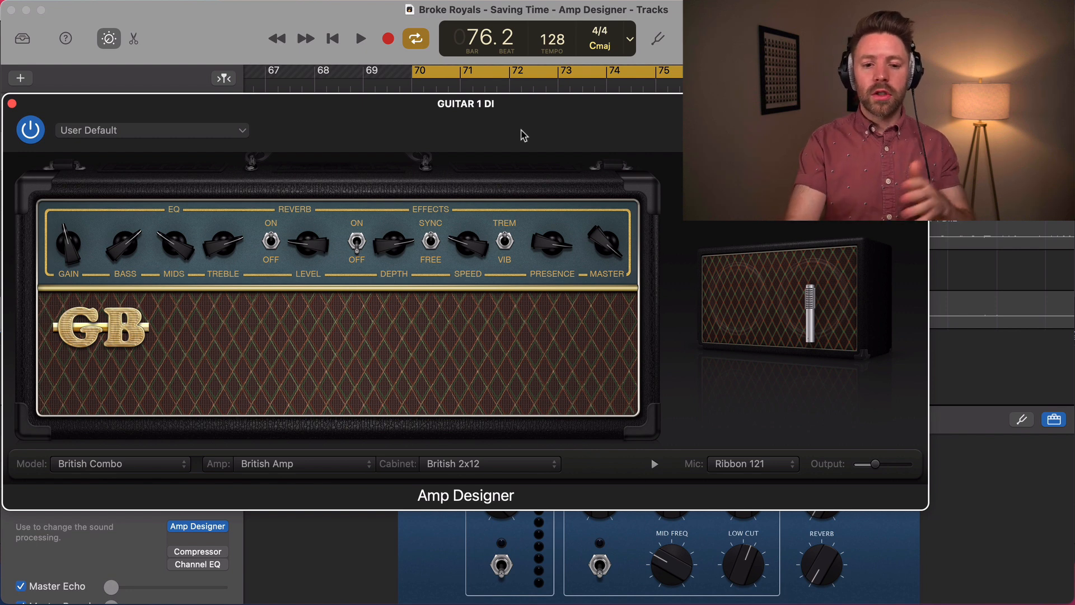
# Play the guitar section and shape the British Combo's tone with more gain and mids and less bass and treble.
pyautogui.press('space')
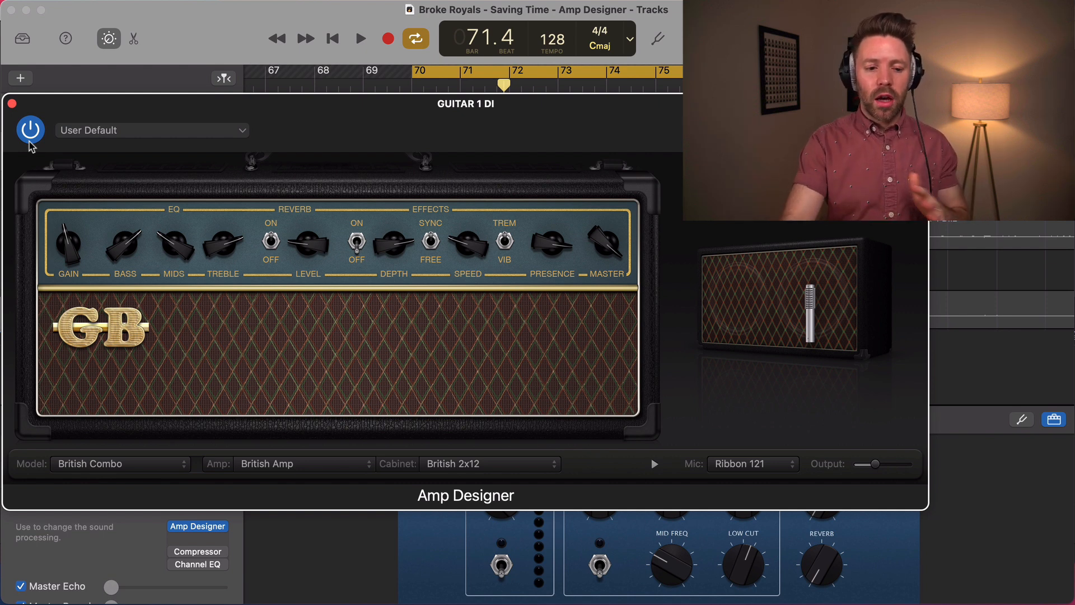
pyautogui.press('space')
pyautogui.moveTo(44, 244); pyautogui.dragTo(63, 203)
pyautogui.moveTo(125, 247); pyautogui.dragTo(133, 286)
pyautogui.moveTo(167, 240); pyautogui.dragTo(180, 180)
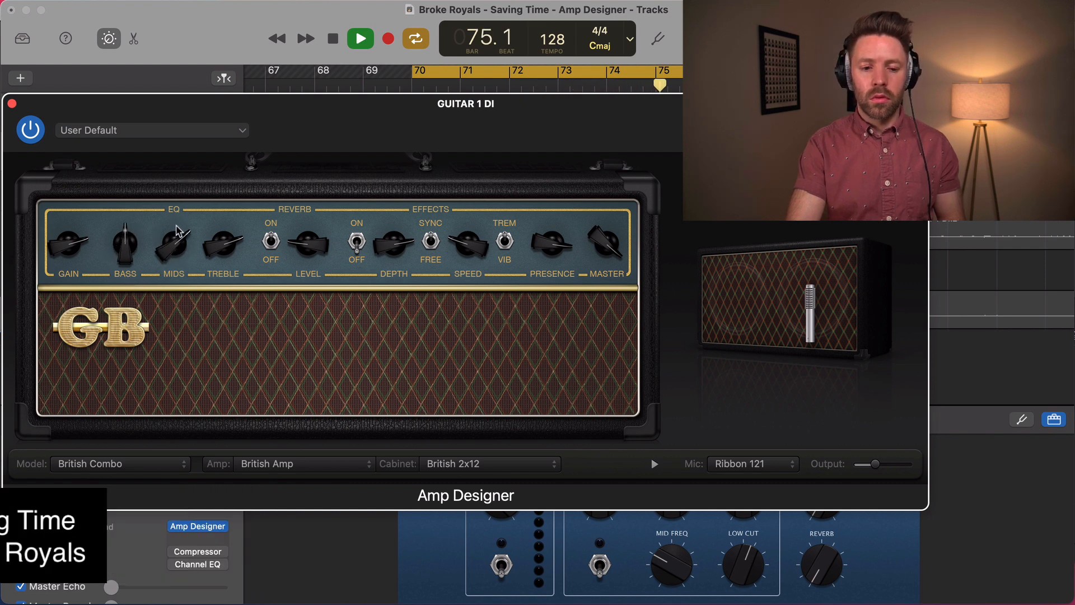
pyautogui.moveTo(169, 232)
pyautogui.mouseDown()
pyautogui.moveTo(200, 245)
pyautogui.moveTo(173, 248)
pyautogui.mouseUp()
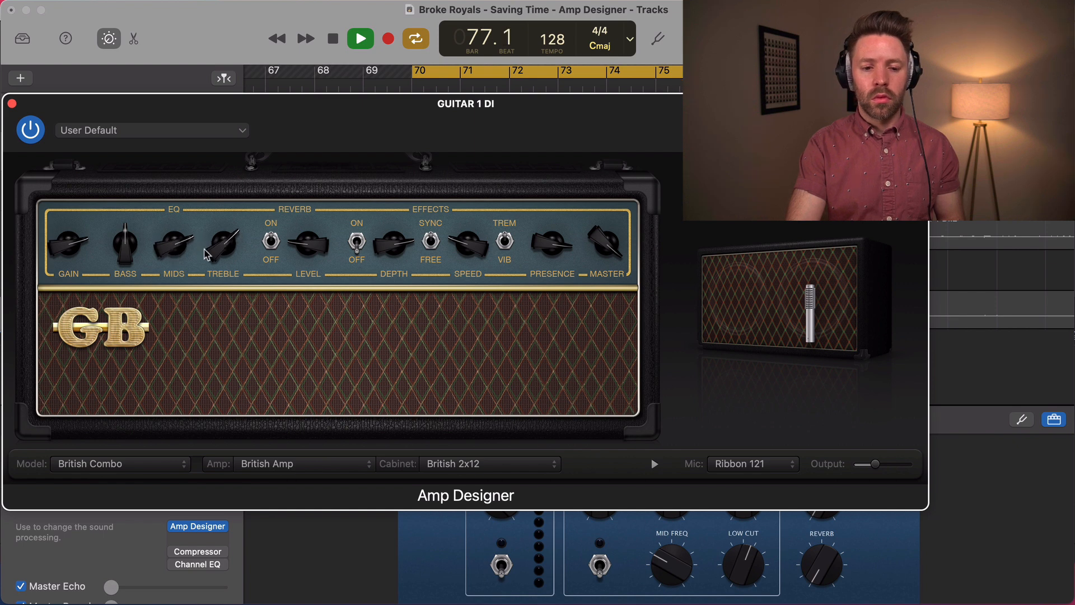
# Audition the amp's reverb by toggling it and varying its level during playback, and stop the playback.
pyautogui.click(271, 242)
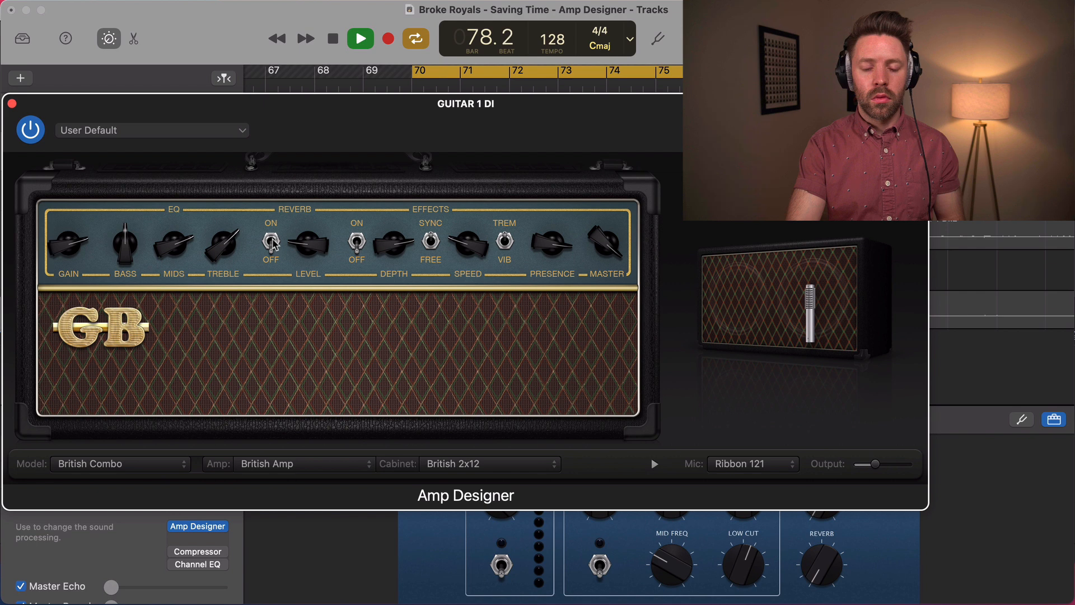
pyautogui.moveTo(307, 245); pyautogui.dragTo(305, 267)
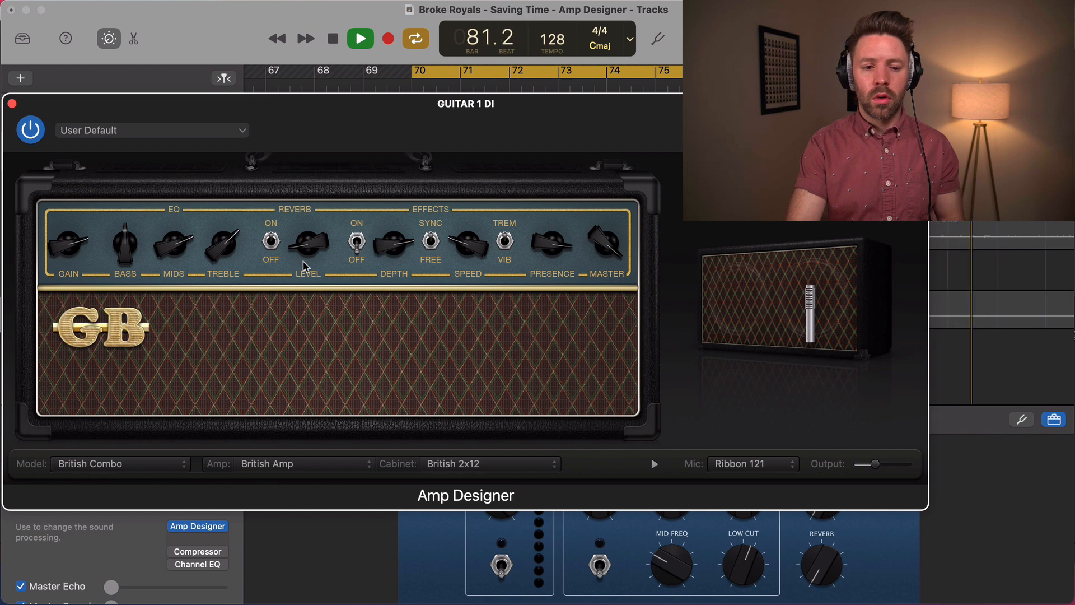
pyautogui.press('space')
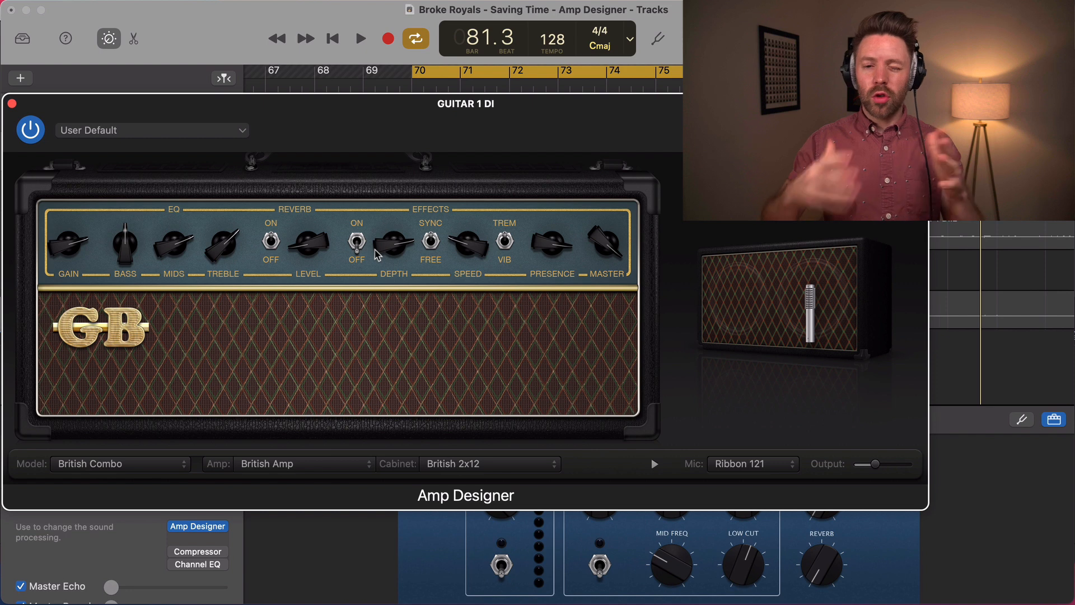
# Test the effects' depth and speed during playback, select vibrato, switch the effects off, and try the presence control.
pyautogui.press('space')
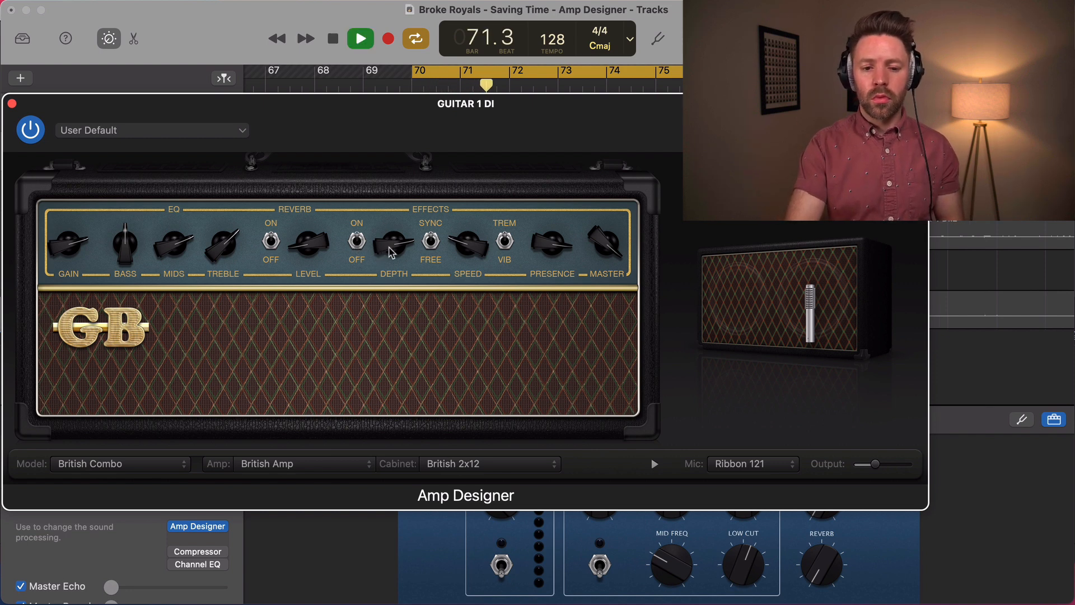
pyautogui.moveTo(389, 245); pyautogui.dragTo(389, 234)
pyautogui.moveTo(483, 244); pyautogui.dragTo(463, 289)
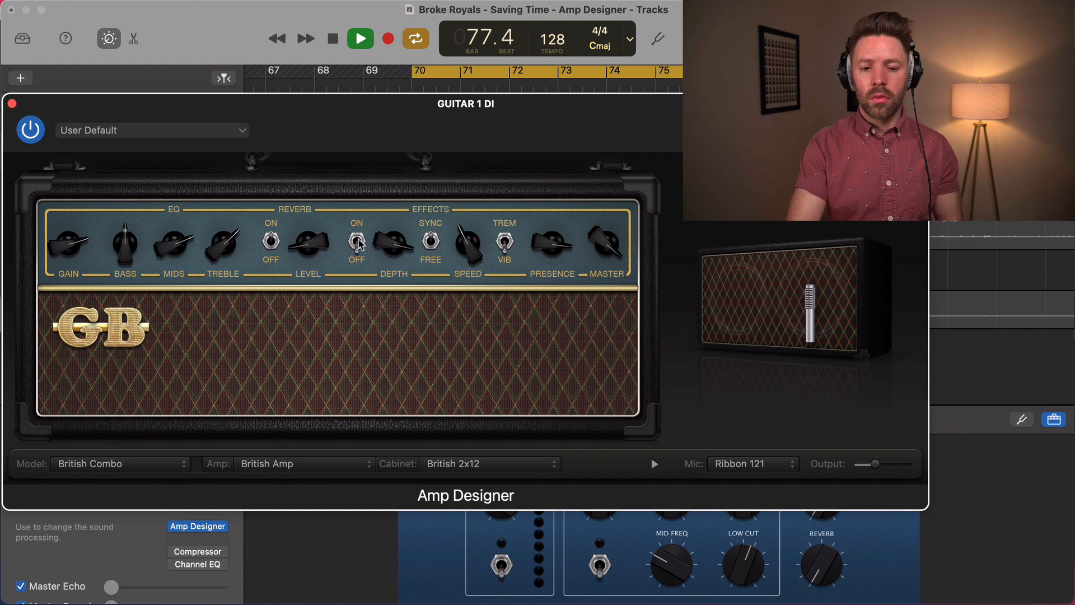
pyautogui.press('space')
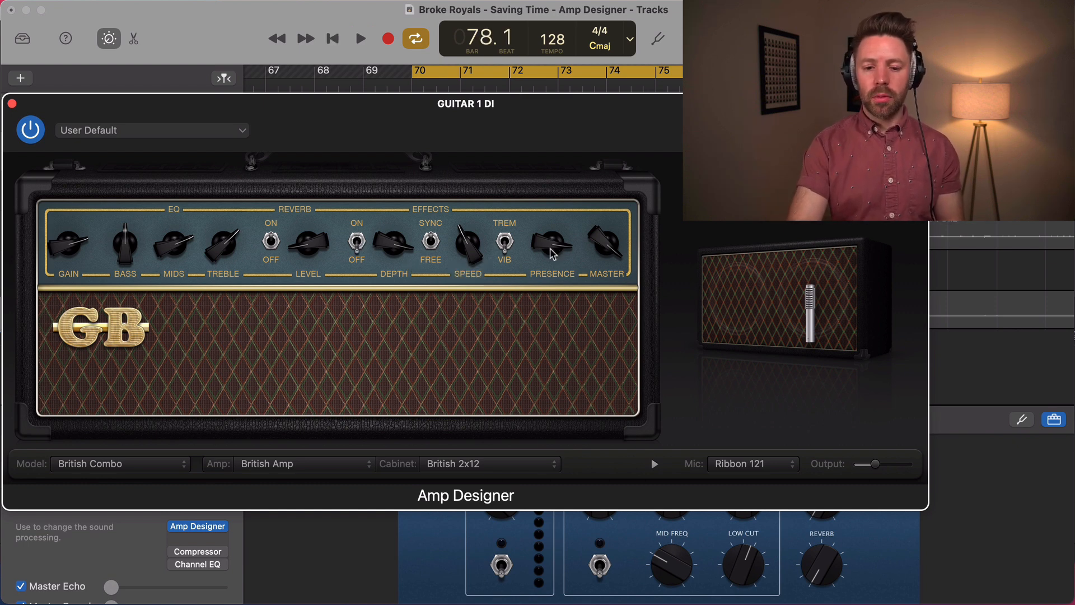
pyautogui.press('space')
pyautogui.moveTo(551, 241)
pyautogui.mouseDown()
pyautogui.moveTo(562, 202)
pyautogui.moveTo(547, 246)
pyautogui.moveTo(544, 237)
pyautogui.mouseUp()
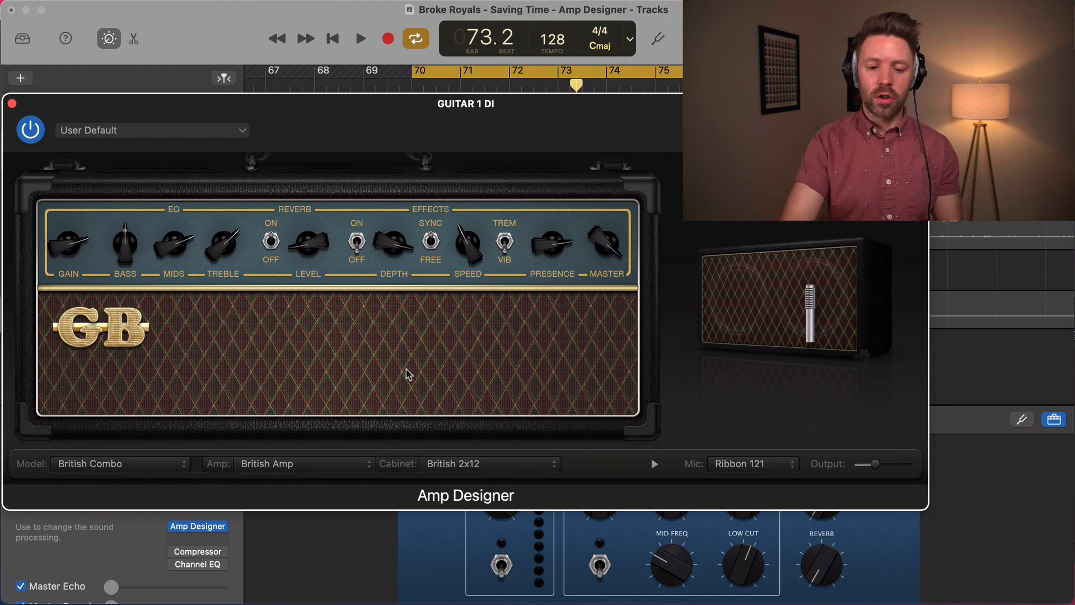
# Audition the Small Tweed, Large Tweed and Mini Tweed amps with the British 2x12 cabinet while the section plays.
pyautogui.press('space')
pyautogui.click(336, 464)
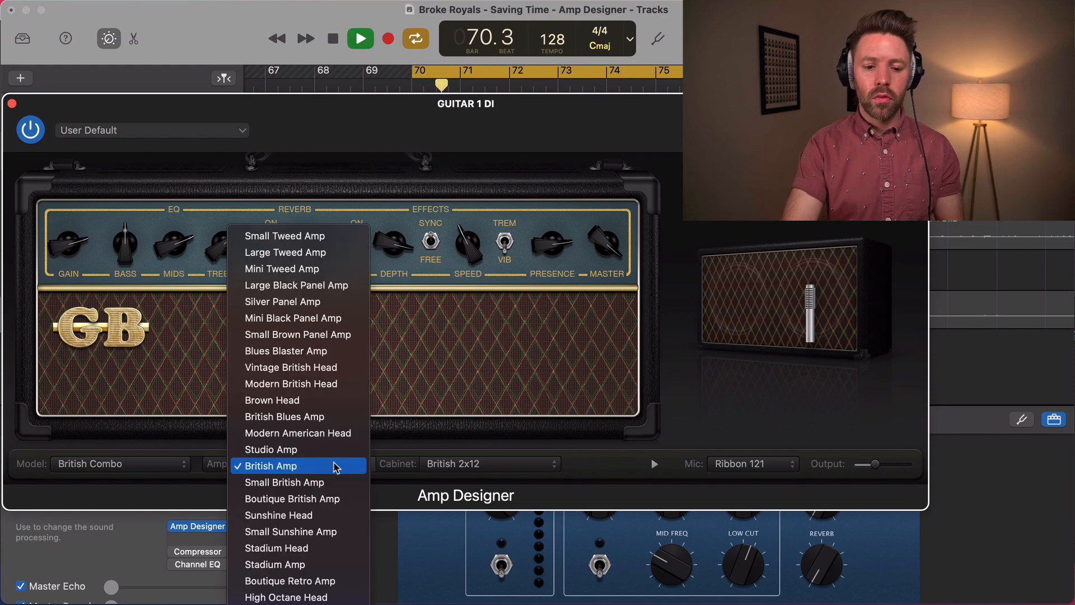
pyautogui.click(314, 236)
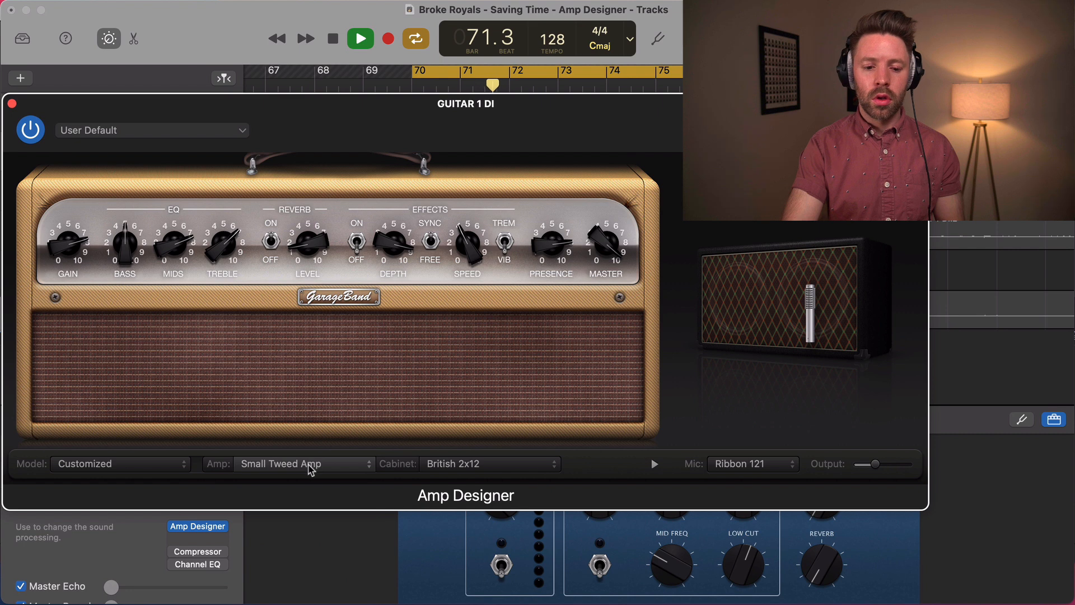
pyautogui.click(309, 465)
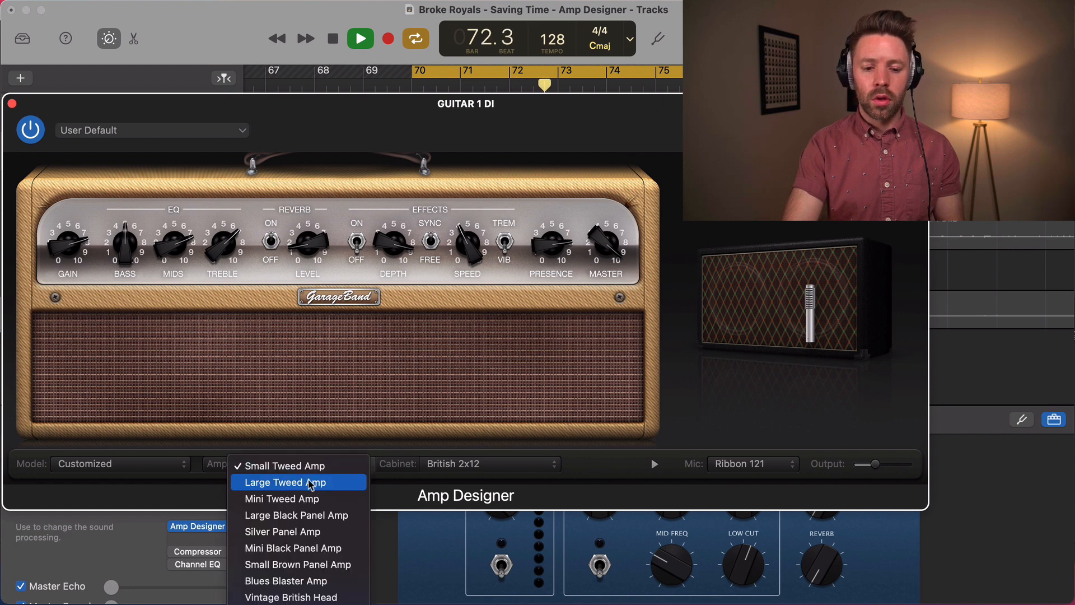
pyautogui.click(311, 483)
pyautogui.click(312, 466)
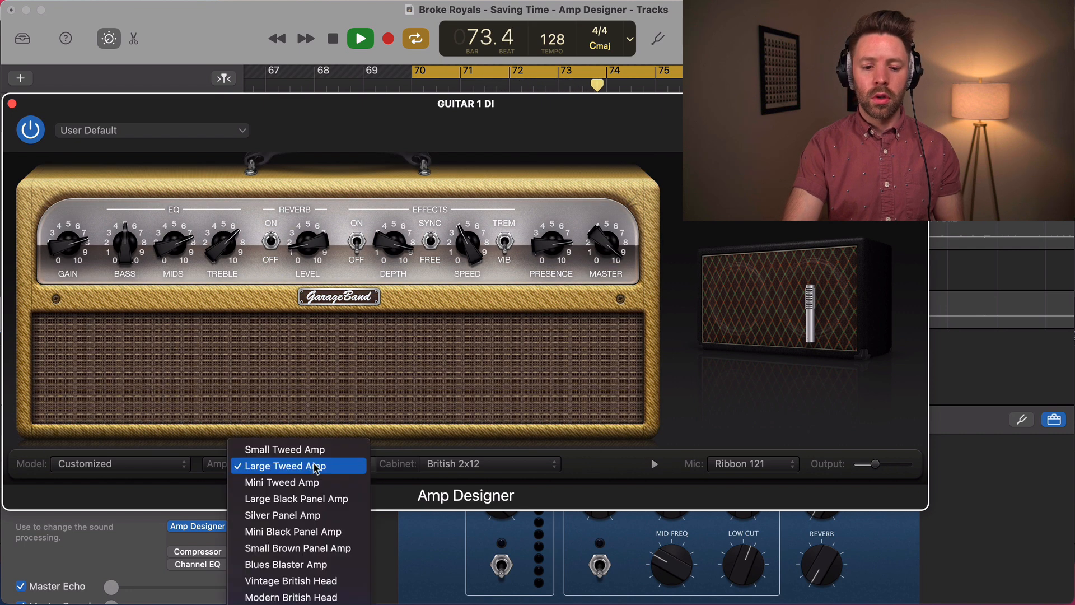
pyautogui.scroll(-2, 316, 468)
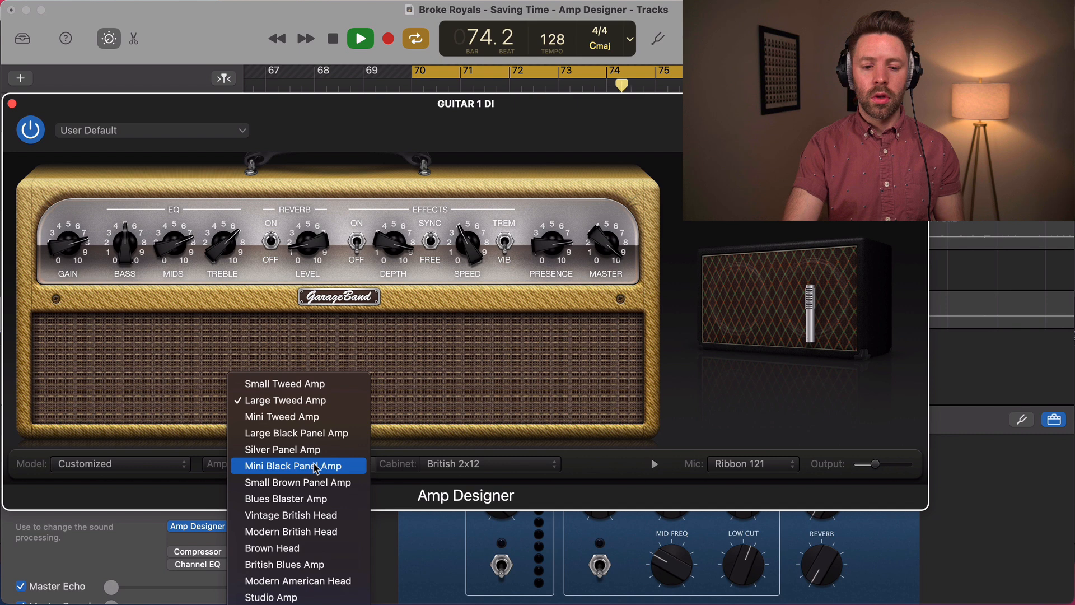
pyautogui.click(314, 423)
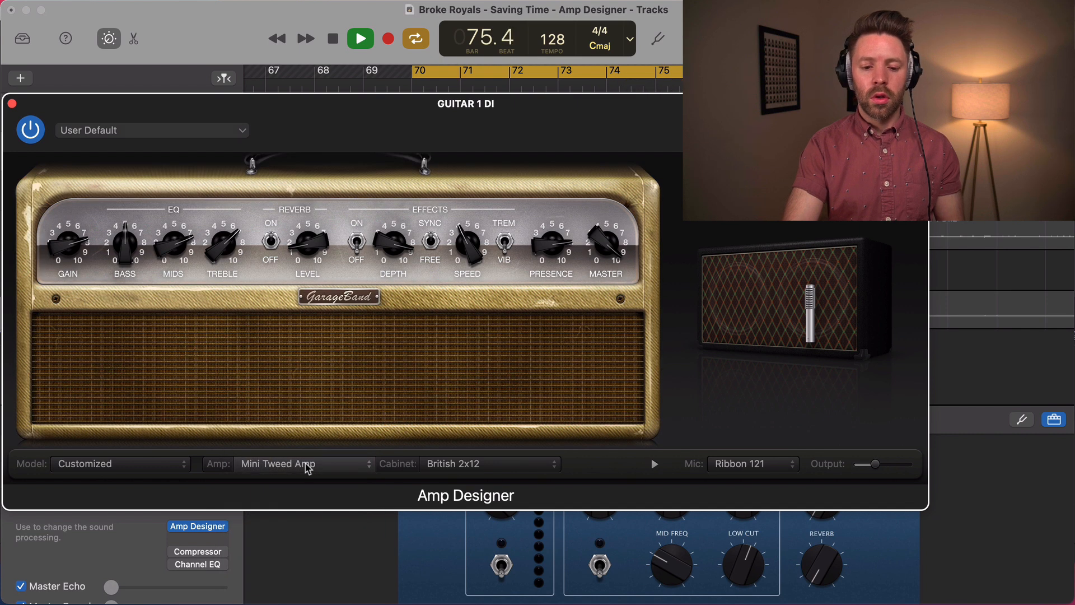
# Audition the Large Black Panel, Silver Panel and Mini Black Panel amps one after another while the section plays.
pyautogui.click(307, 468)
pyautogui.scroll(-2, 307, 469)
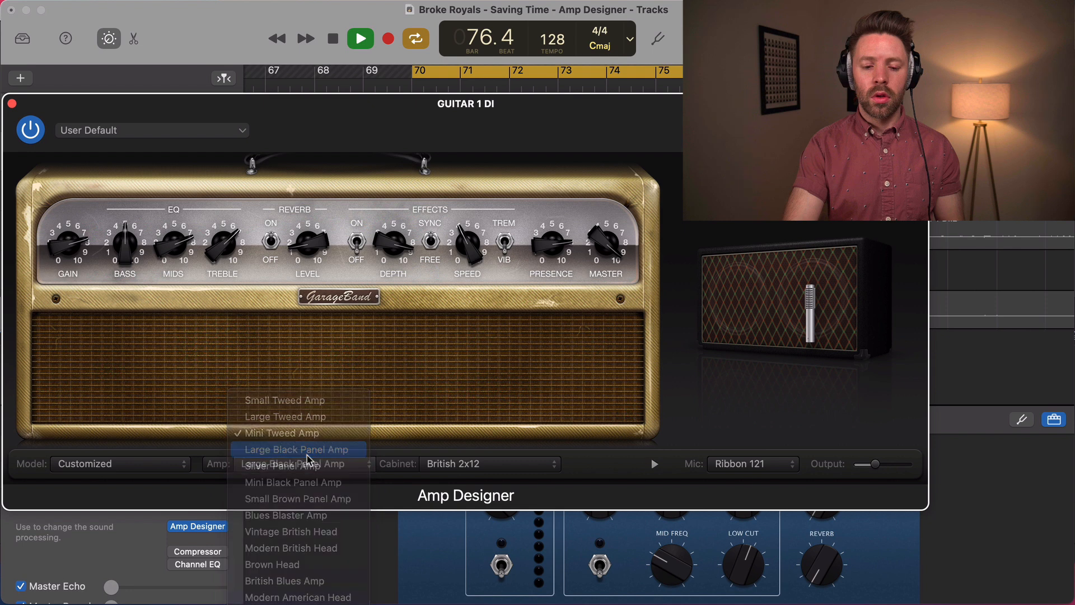
pyautogui.click(307, 454)
pyautogui.click(308, 466)
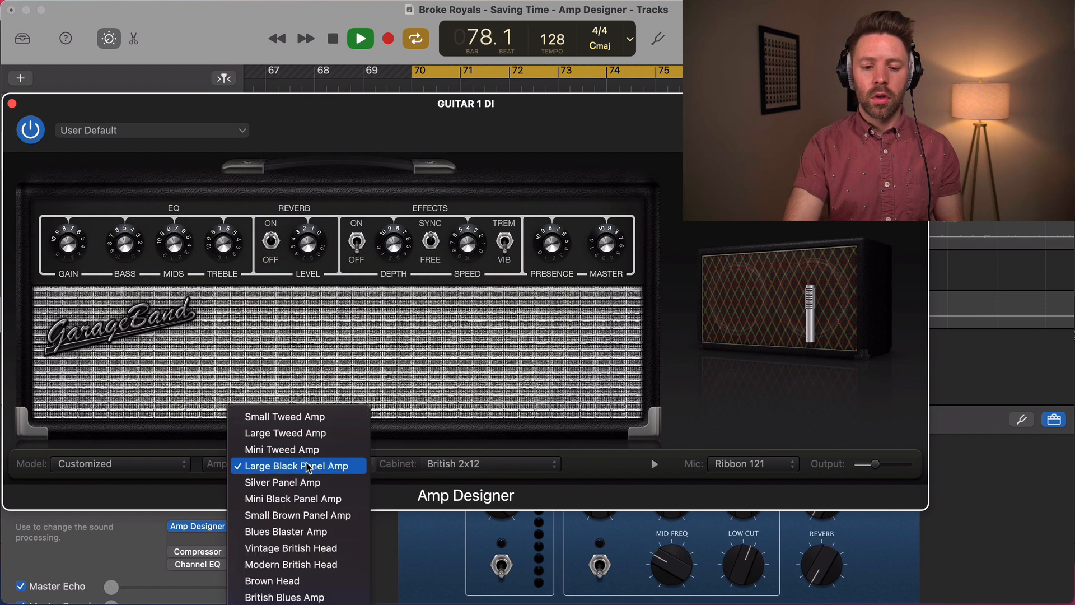
pyautogui.scroll(-1, 307, 466)
pyautogui.click(308, 466)
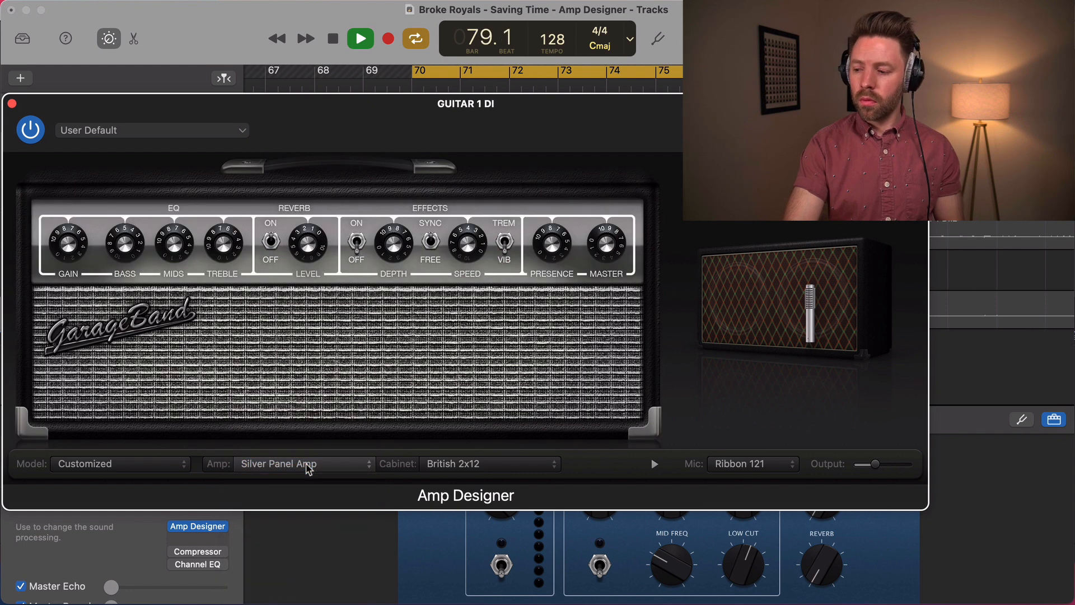
pyautogui.click(308, 468)
pyautogui.scroll(-1, 308, 468)
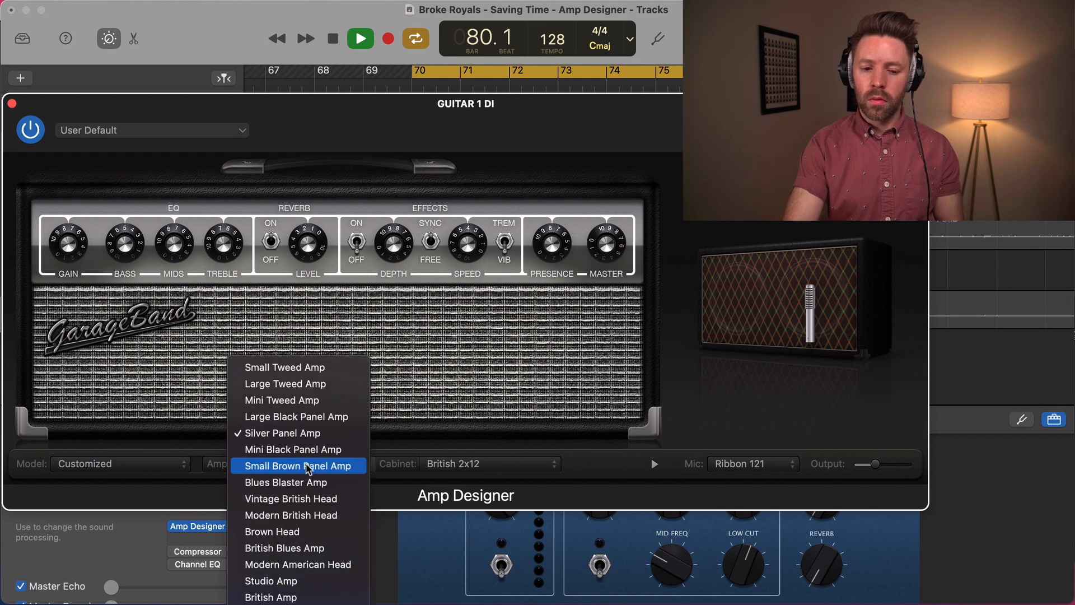
pyautogui.click(311, 456)
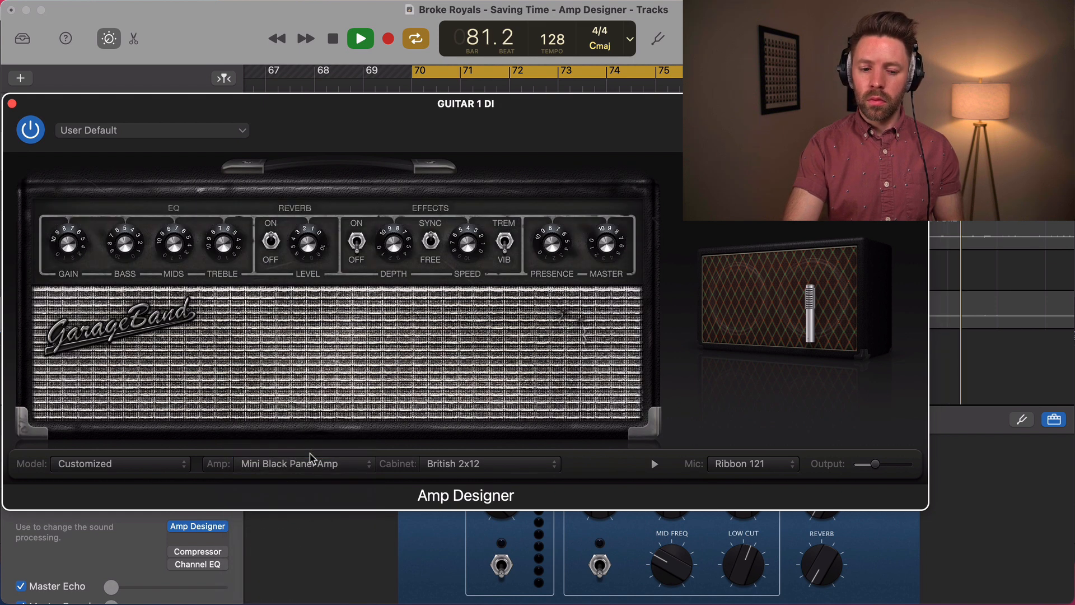
# Switch the amp to the Small Brown Panel Amp and the Blues Blaster Amp in turn during playback.
pyautogui.click(312, 459)
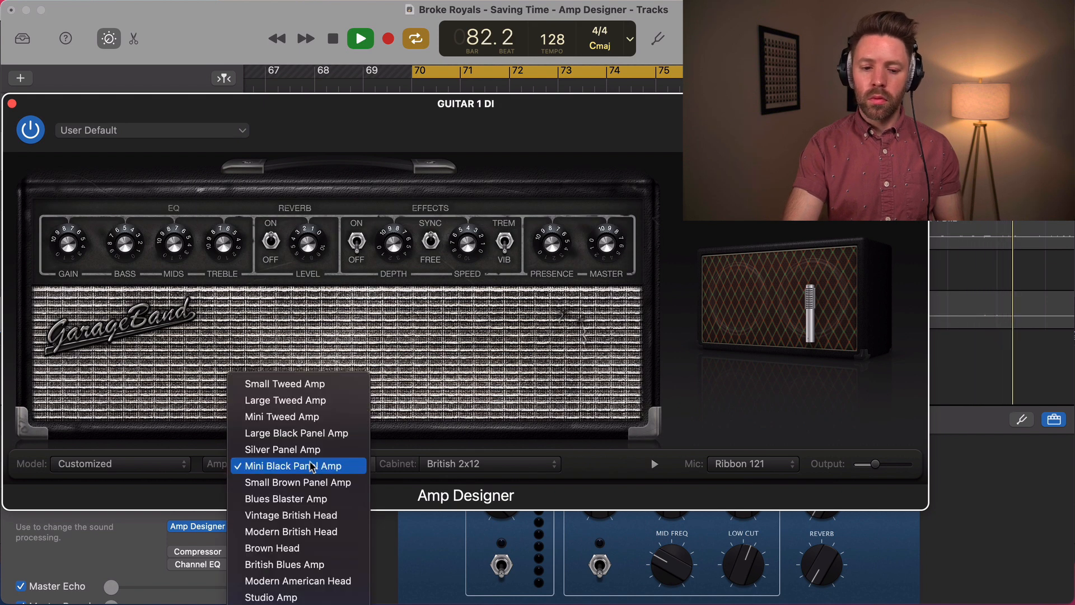
pyautogui.scroll(-1, 312, 465)
pyautogui.click(312, 467)
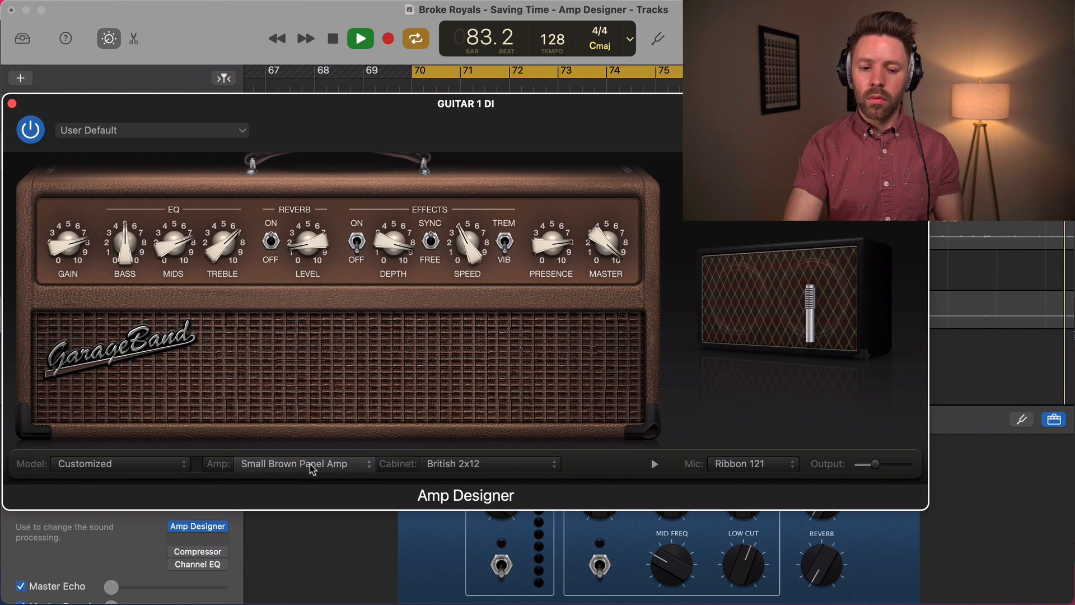
pyautogui.click(312, 467)
pyautogui.scroll(-1, 312, 468)
pyautogui.click(312, 467)
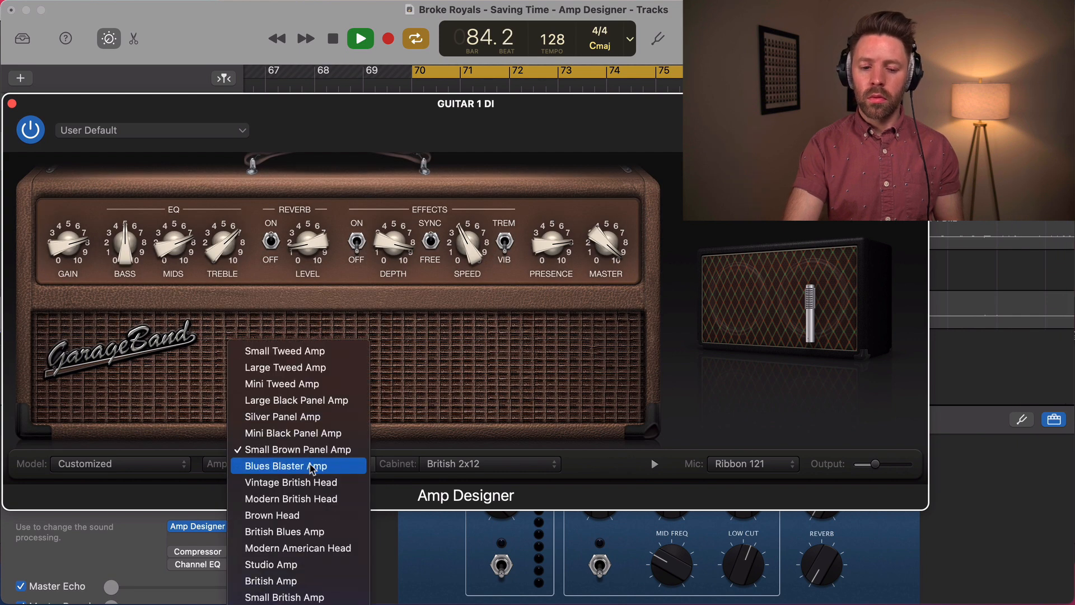
# Audition the Vintage British Head, Modern British Head and Brown Head with the same cabinet during playback.
pyautogui.click(312, 467)
pyautogui.scroll(-1, 312, 468)
pyautogui.click(312, 467)
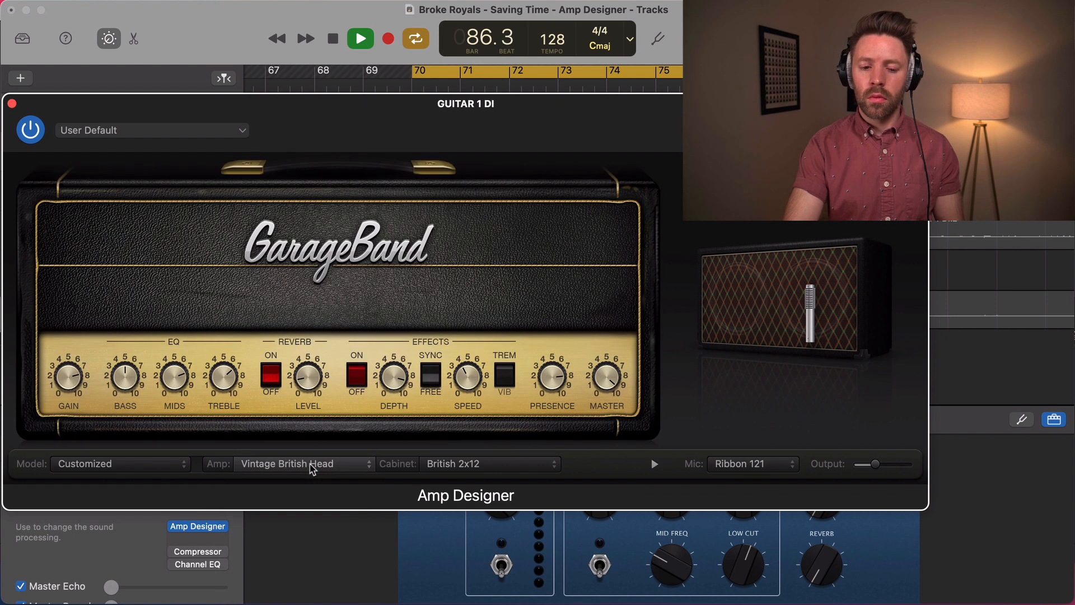
pyautogui.click(312, 467)
pyautogui.scroll(-2, 312, 468)
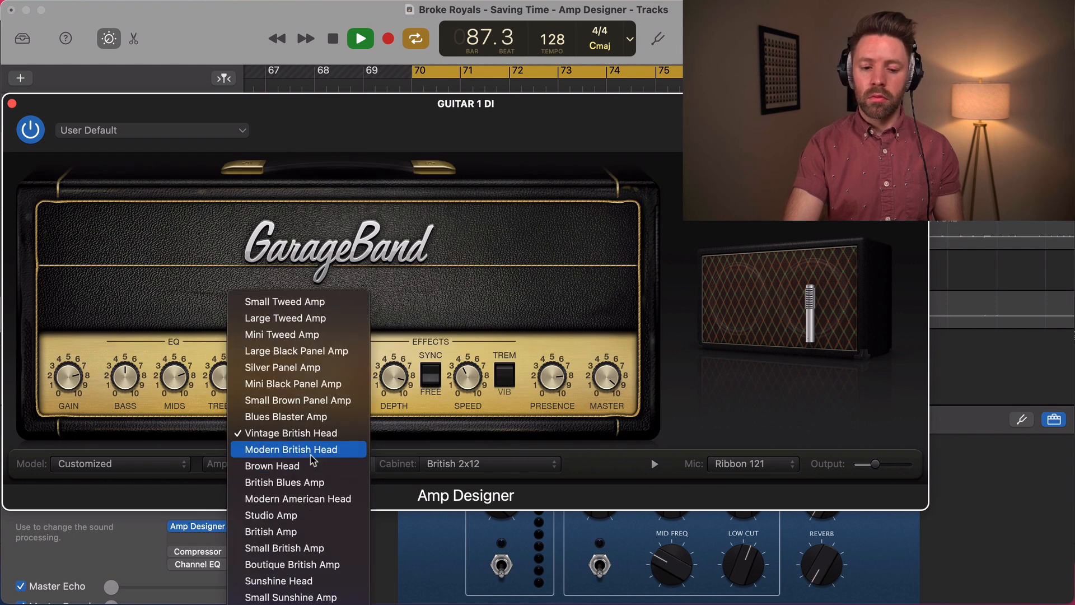
pyautogui.click(311, 456)
pyautogui.click(311, 466)
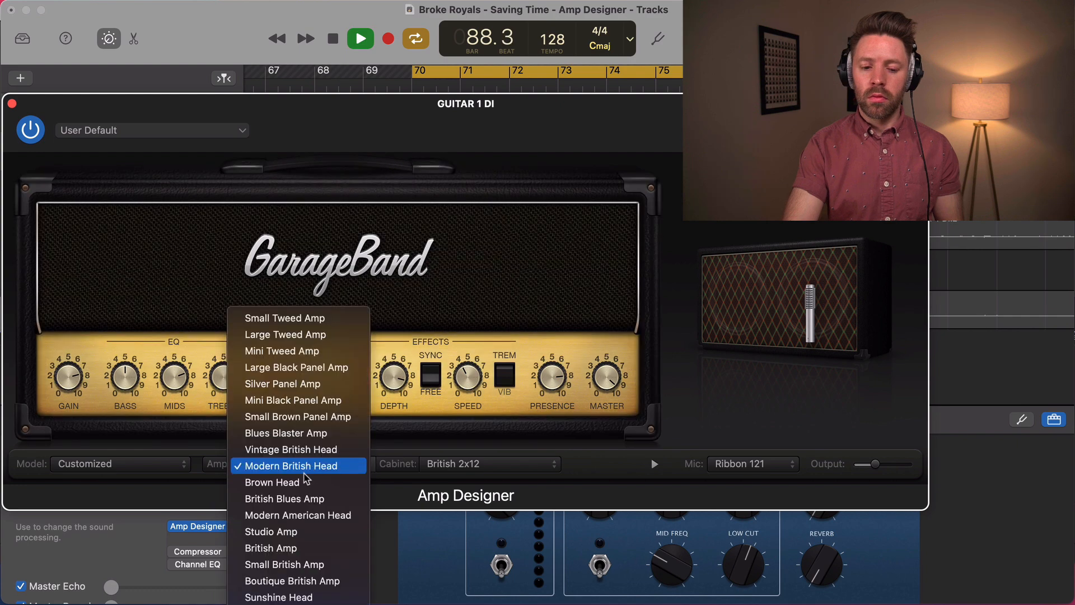
pyautogui.click(307, 482)
# Compare the British Blues Amp and the Modern American Head while the guitar section keeps playing.
pyautogui.click(306, 468)
pyautogui.scroll(-2, 311, 468)
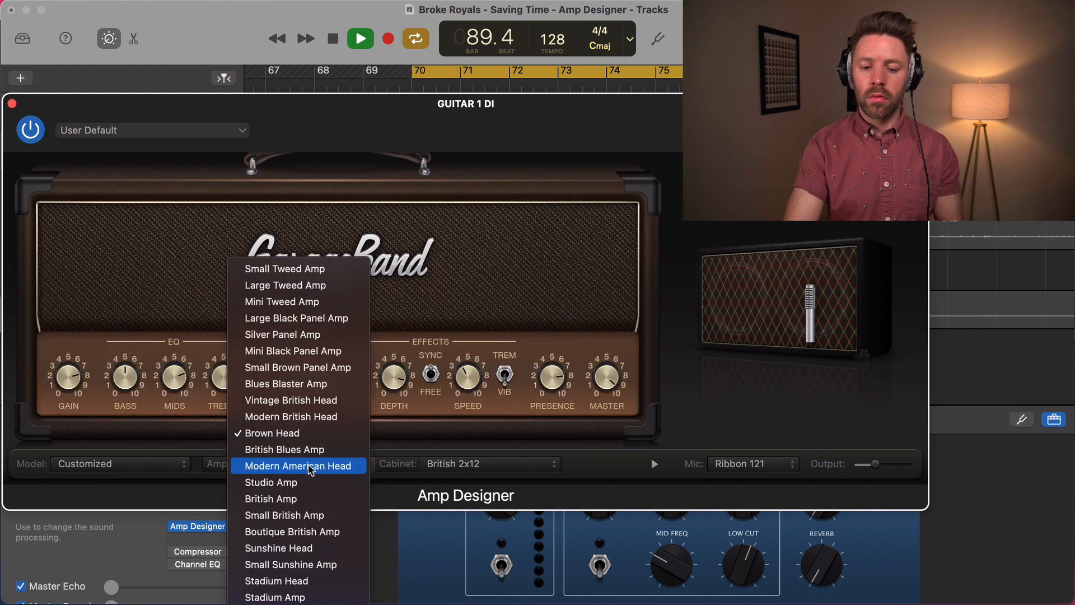
pyautogui.click(311, 451)
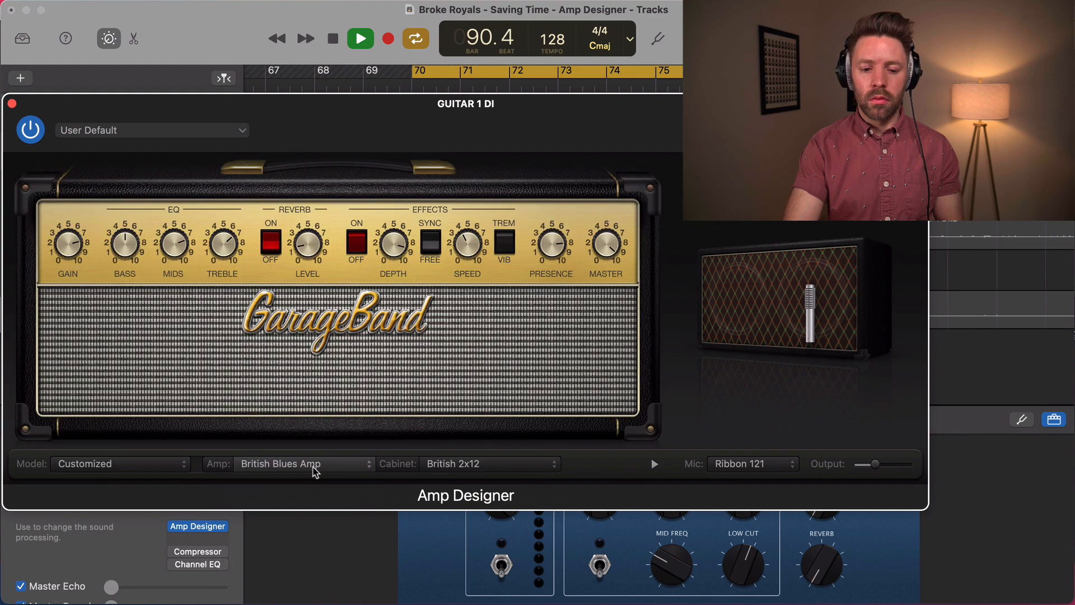
pyautogui.click(315, 469)
pyautogui.scroll(-2, 315, 468)
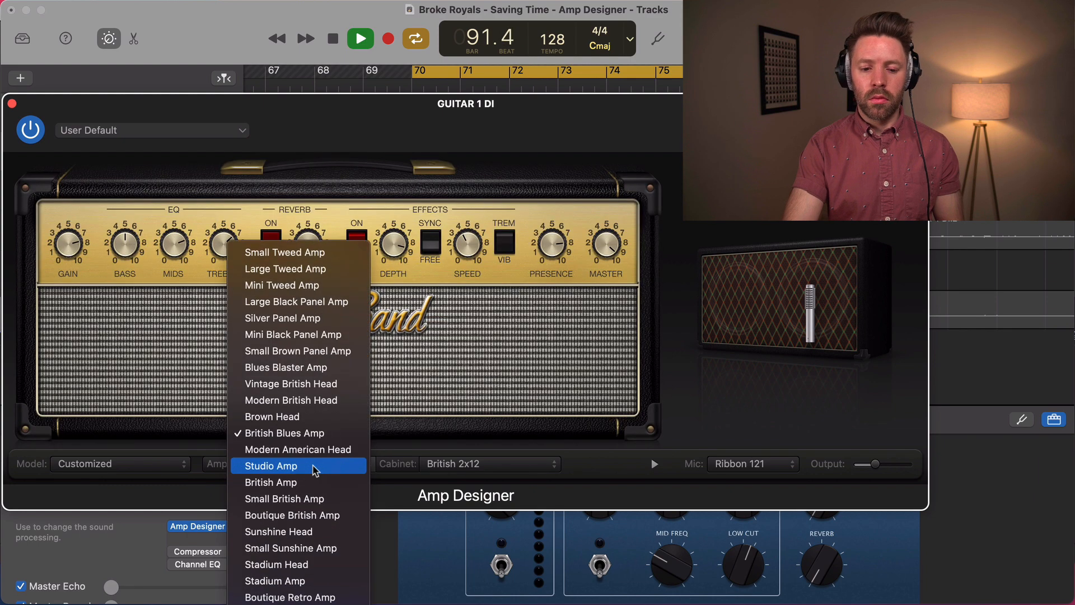
pyautogui.click(316, 457)
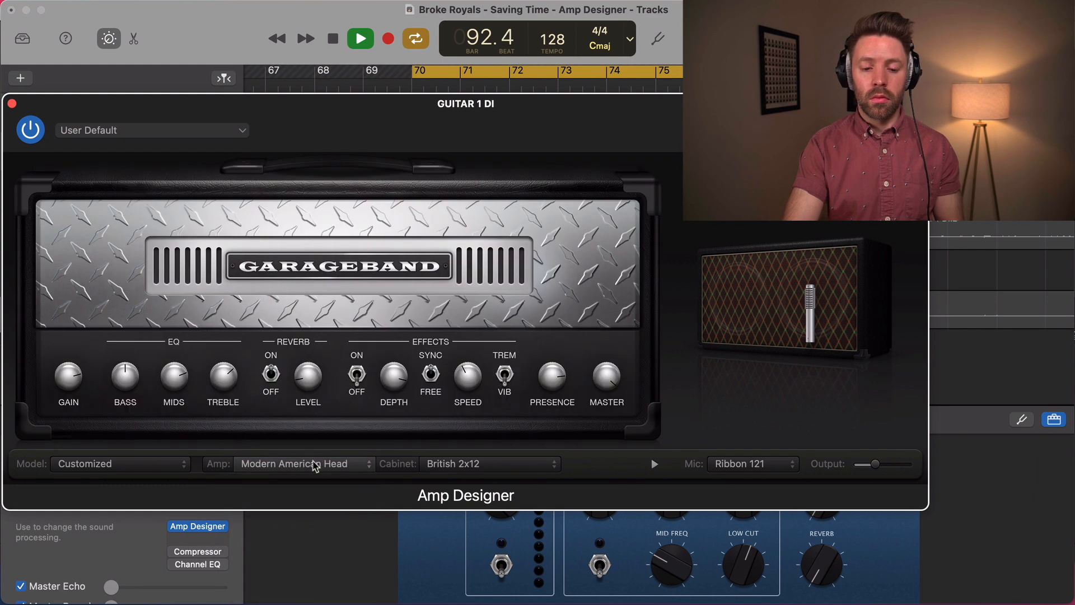
# Audition the Studio Amp, British Amp and Small British Amp in turn as the section loops.
pyautogui.click(316, 464)
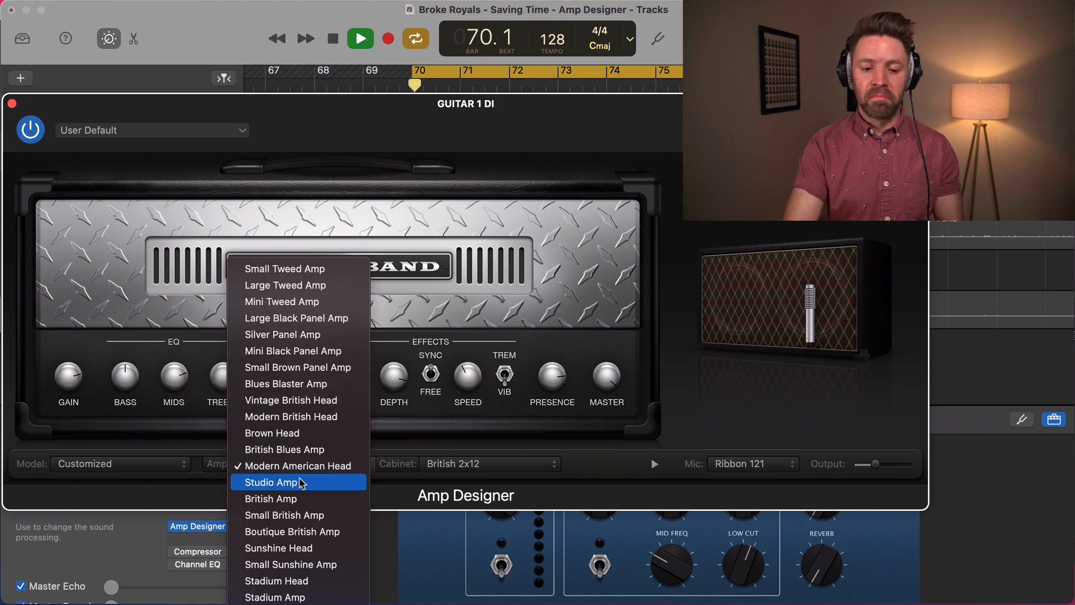
pyautogui.click(302, 482)
pyautogui.click(307, 468)
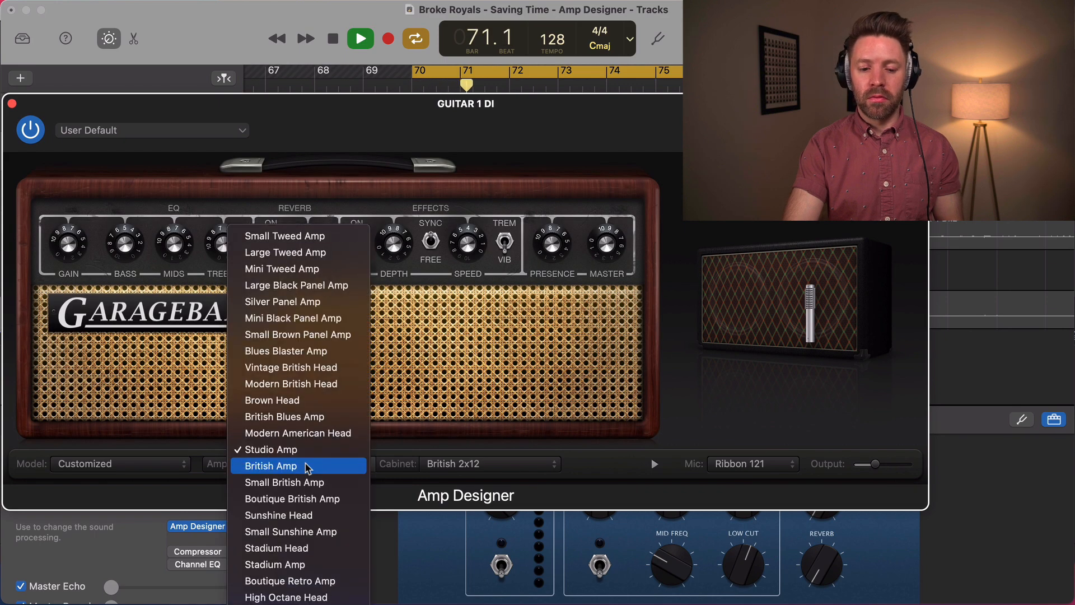
pyautogui.click(308, 467)
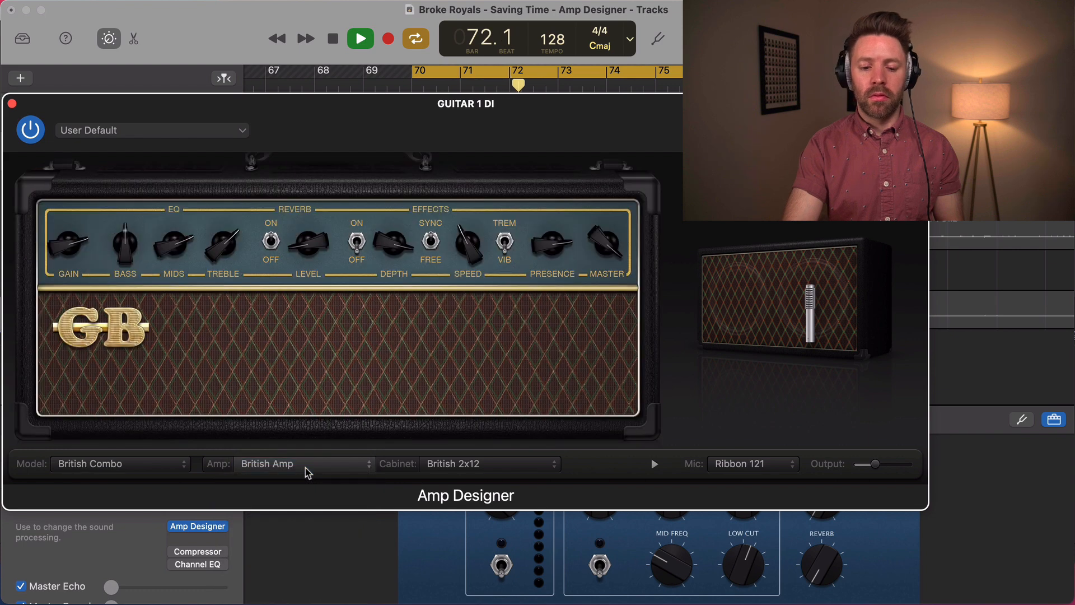
pyautogui.click(308, 468)
pyautogui.click(307, 469)
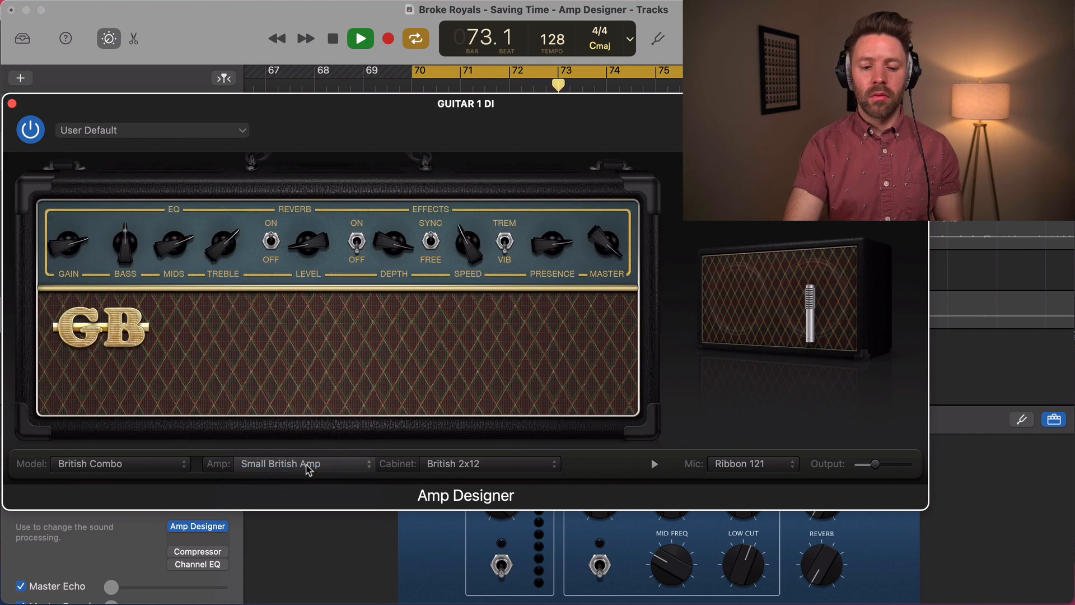
# Try the Boutique British Amp, Sunshine Head and Small Sunshine Amp on the playing guitar part.
pyautogui.click(308, 469)
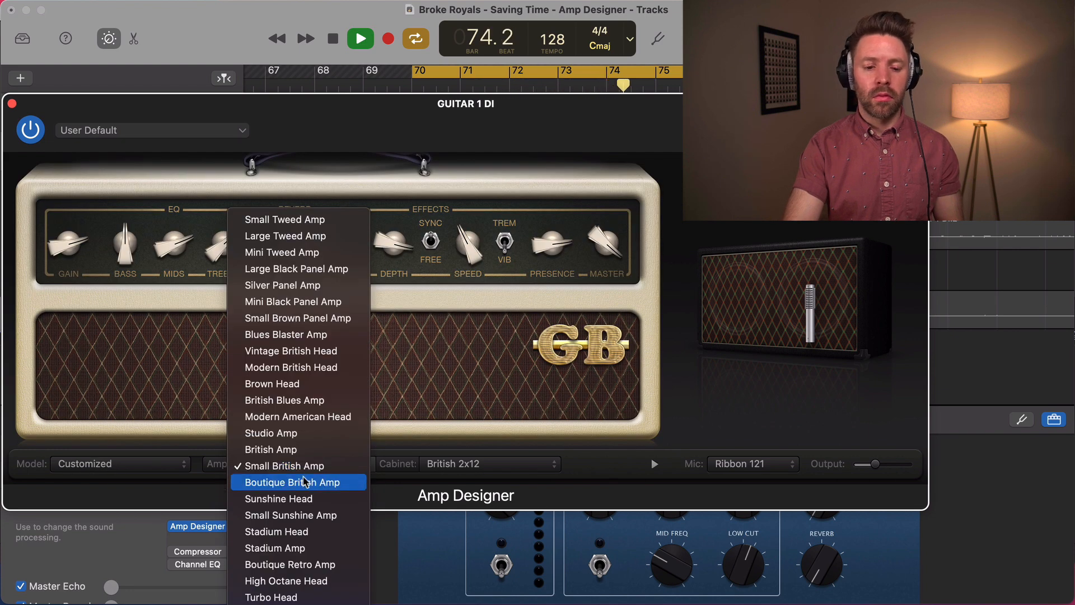
pyautogui.click(305, 481)
pyautogui.click(307, 468)
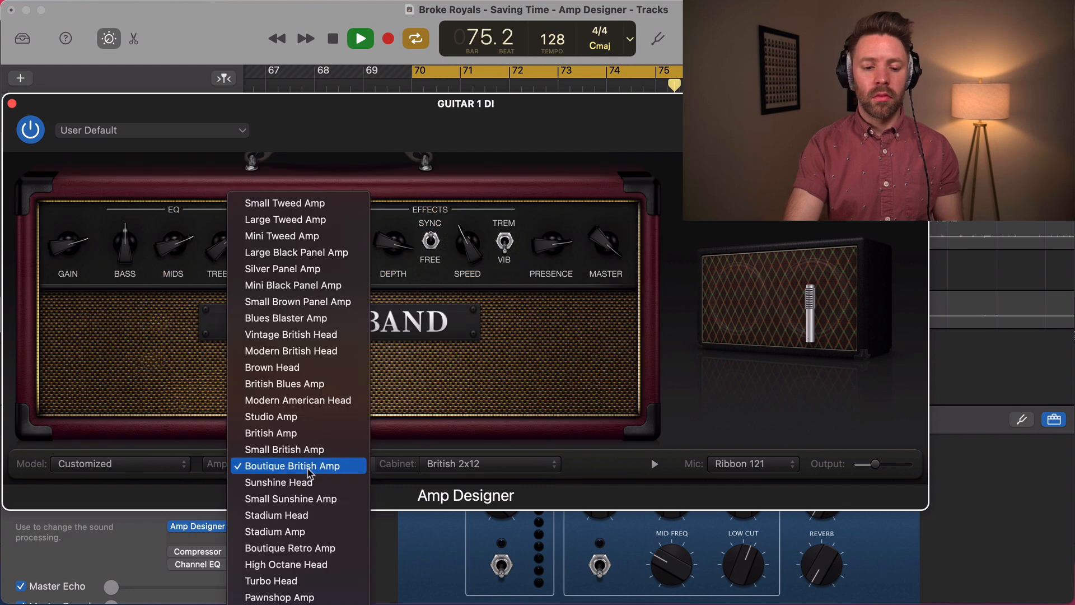
pyautogui.click(307, 482)
pyautogui.click(312, 467)
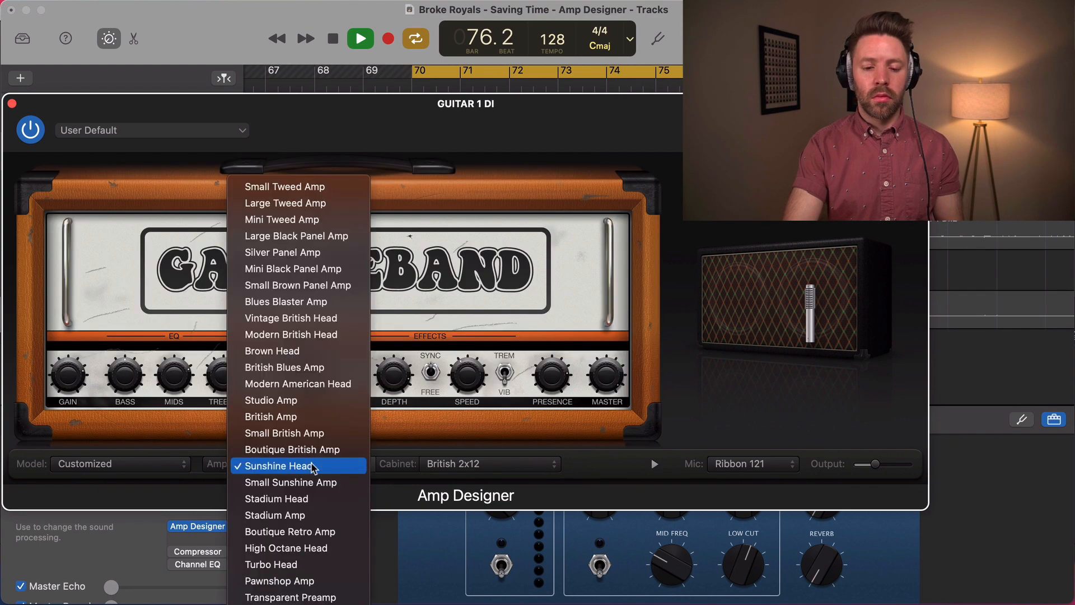
pyautogui.click(312, 482)
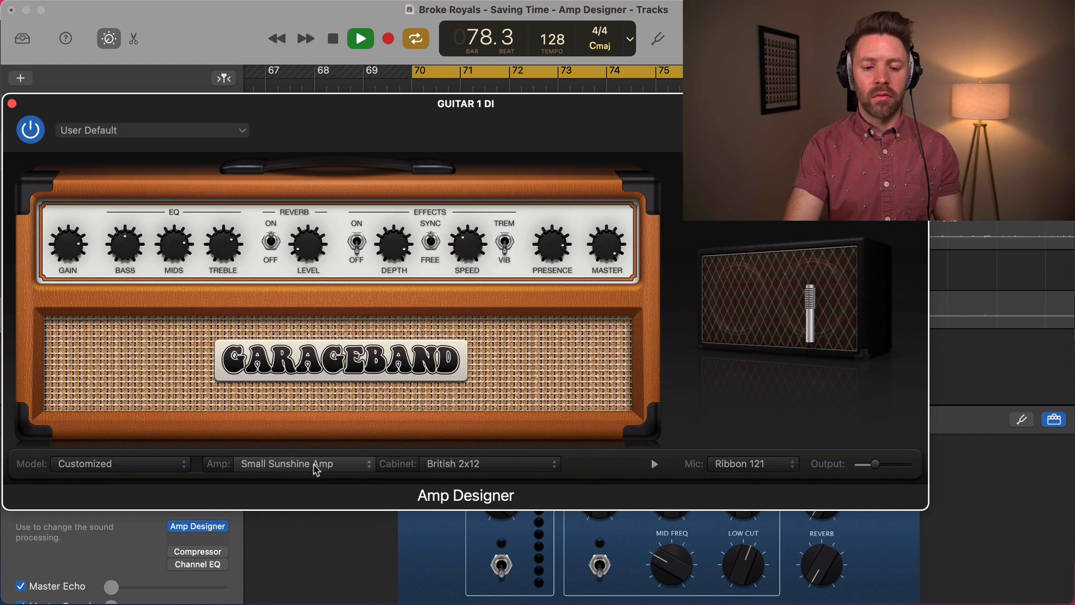
# Audition the Stadium Head, Stadium Amp and Boutique Retro Amp with the British 2x12 cabinet during playback.
pyautogui.click(316, 469)
pyautogui.click(310, 482)
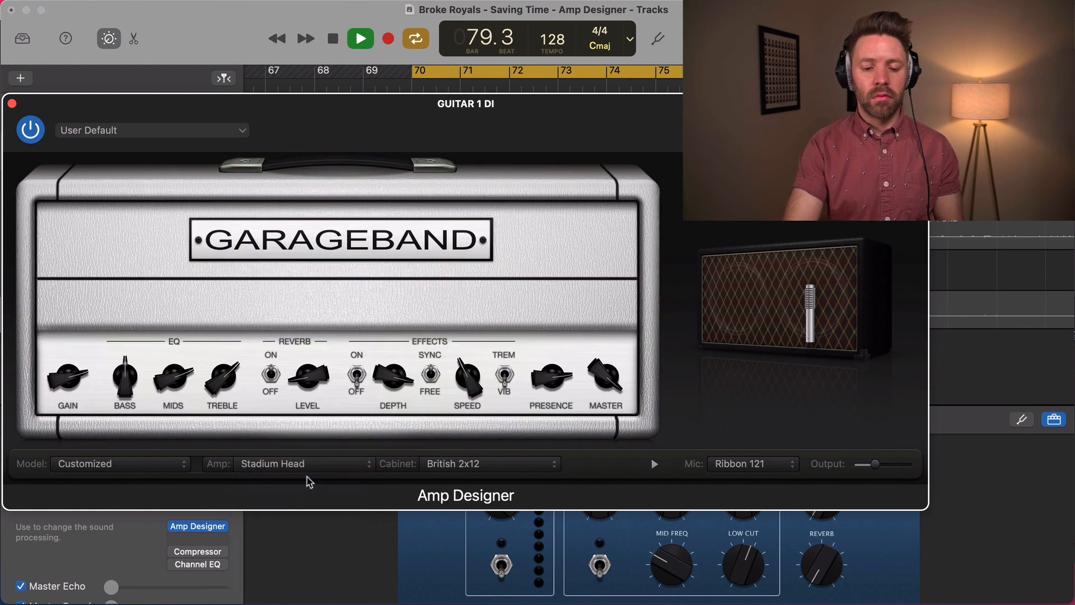
pyautogui.click(310, 469)
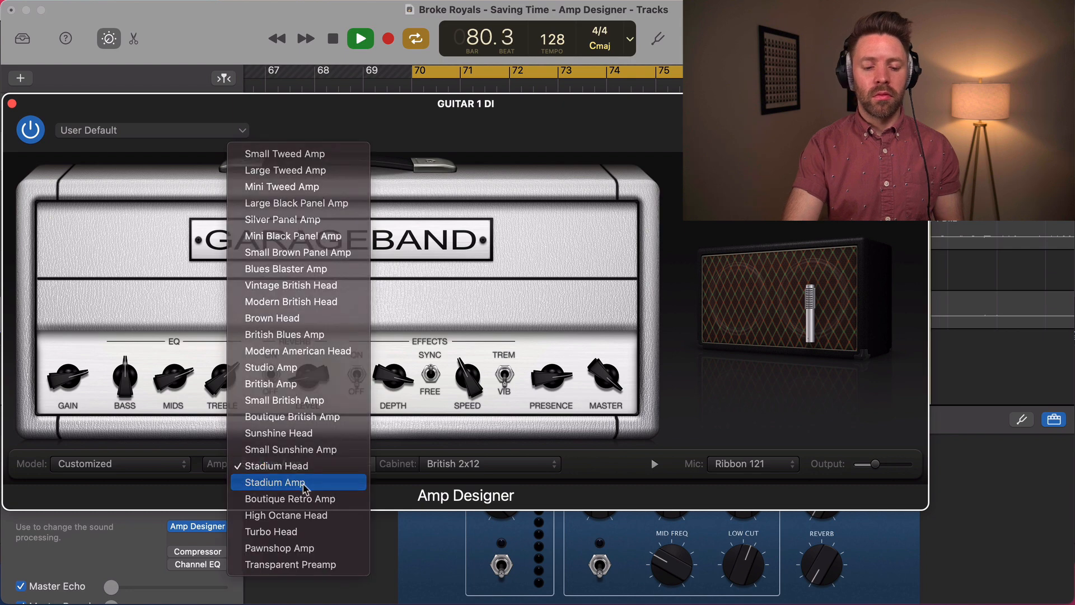
pyautogui.click(304, 487)
pyautogui.click(314, 468)
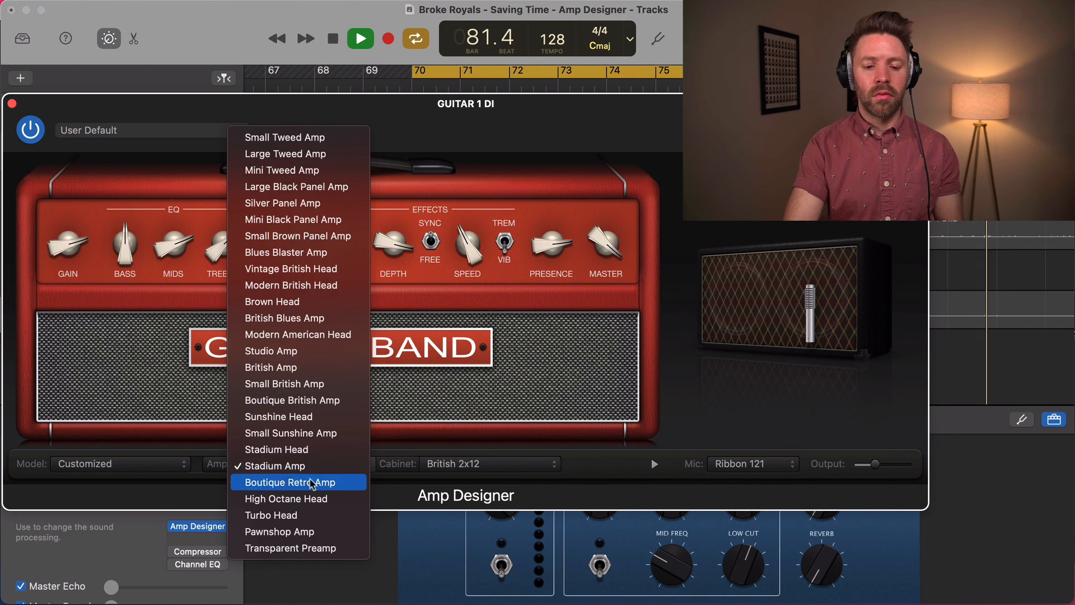
pyautogui.click(312, 483)
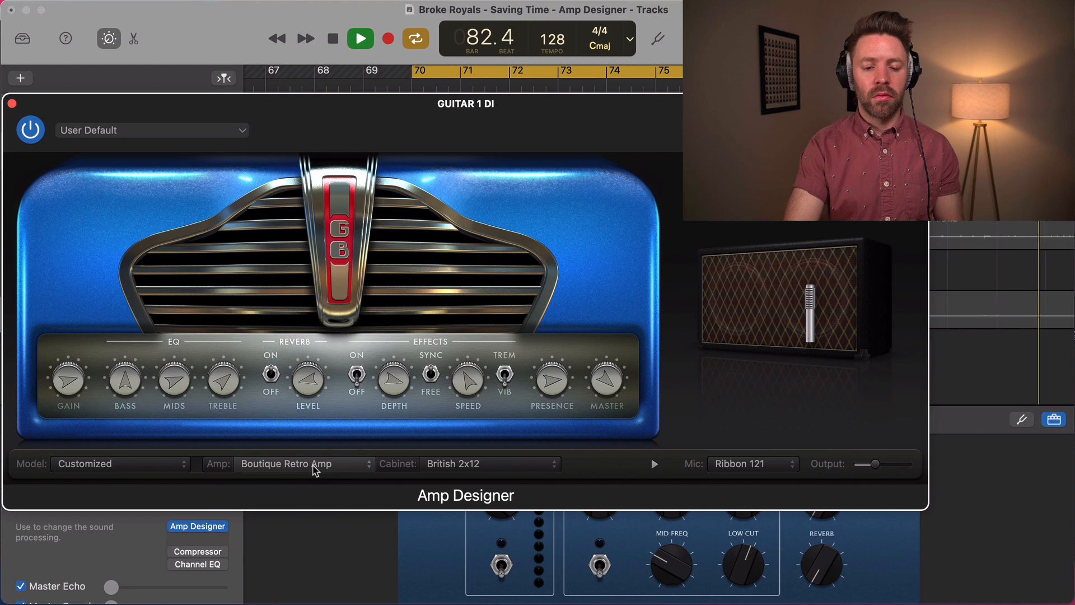
# Audition the High Octane Head, Turbo Head and Pawnshop Amp, and stop the playback.
pyautogui.click(314, 469)
pyautogui.click(311, 481)
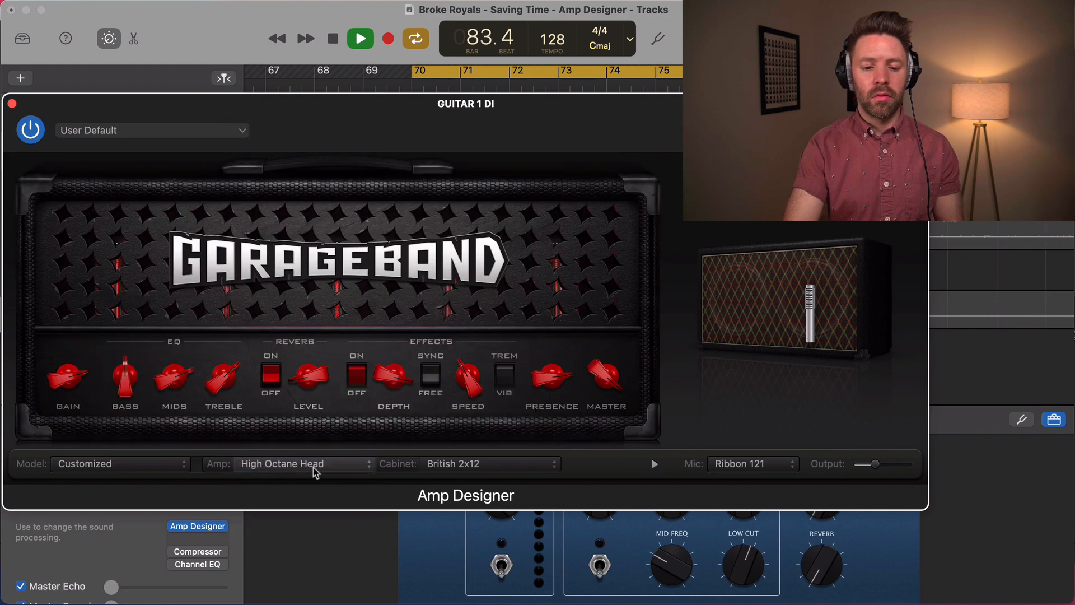
pyautogui.click(316, 468)
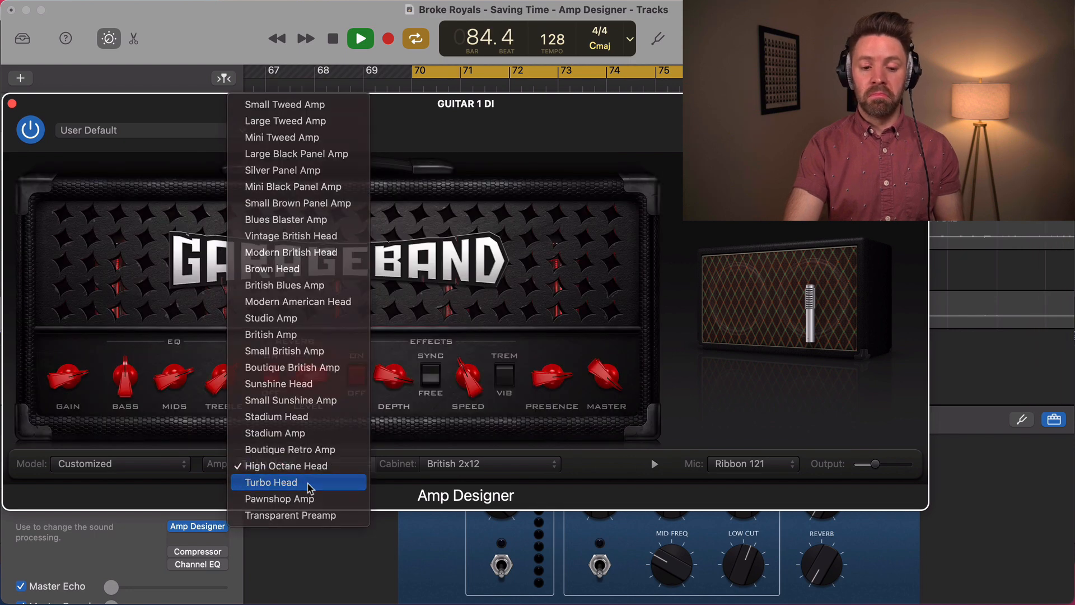
pyautogui.click(312, 482)
pyautogui.click(315, 470)
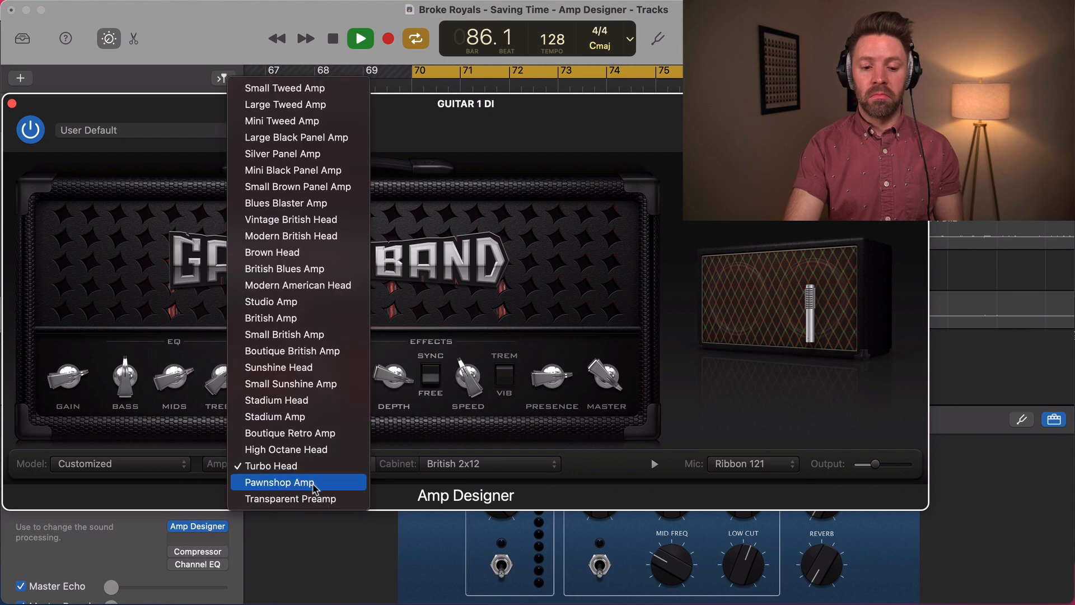
pyautogui.click(314, 482)
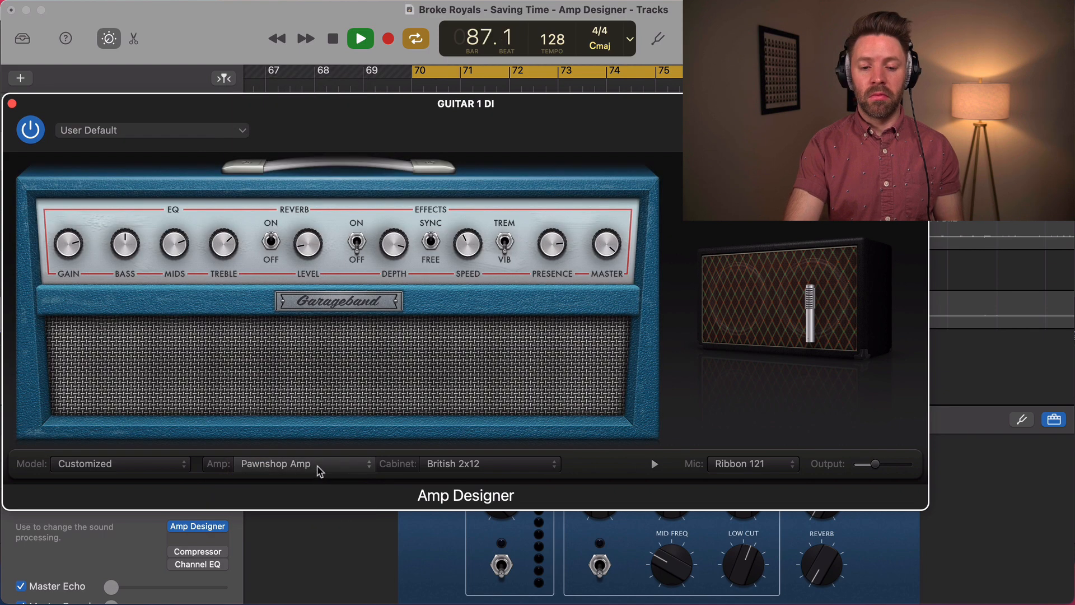
pyautogui.press('space')
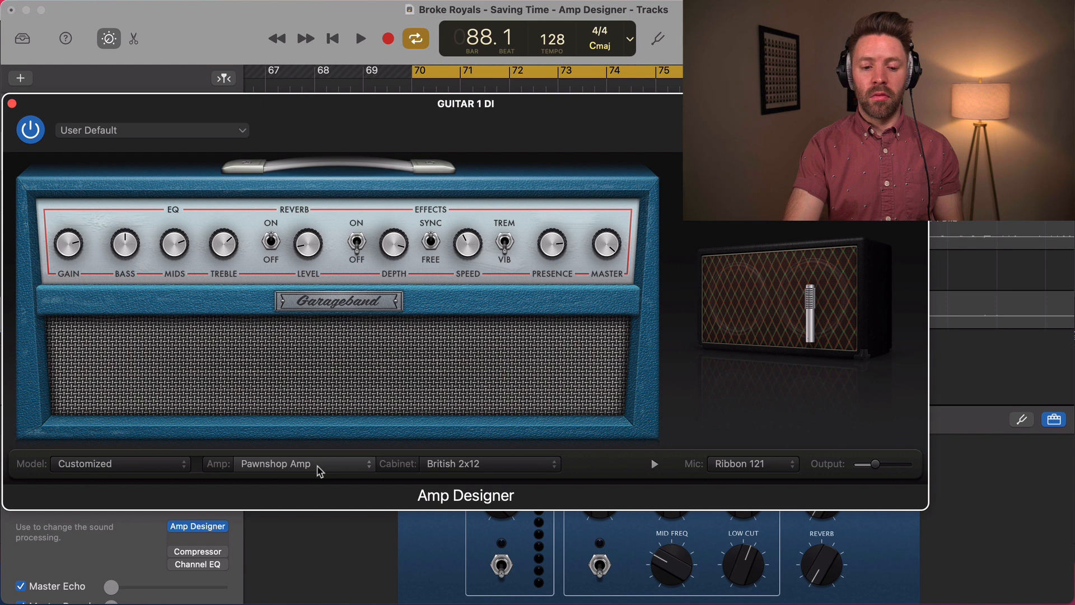
# Select the Transparent Preamp as the amp, play the guitar section briefly to hear it, and stop the playback.
pyautogui.click(319, 468)
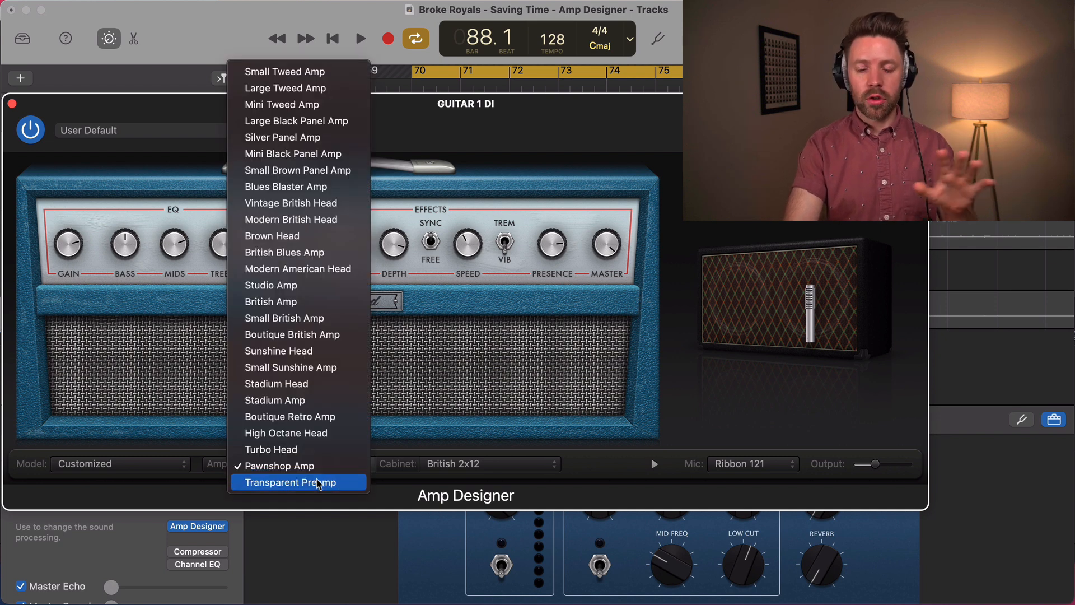
pyautogui.click(317, 482)
pyautogui.press('space')
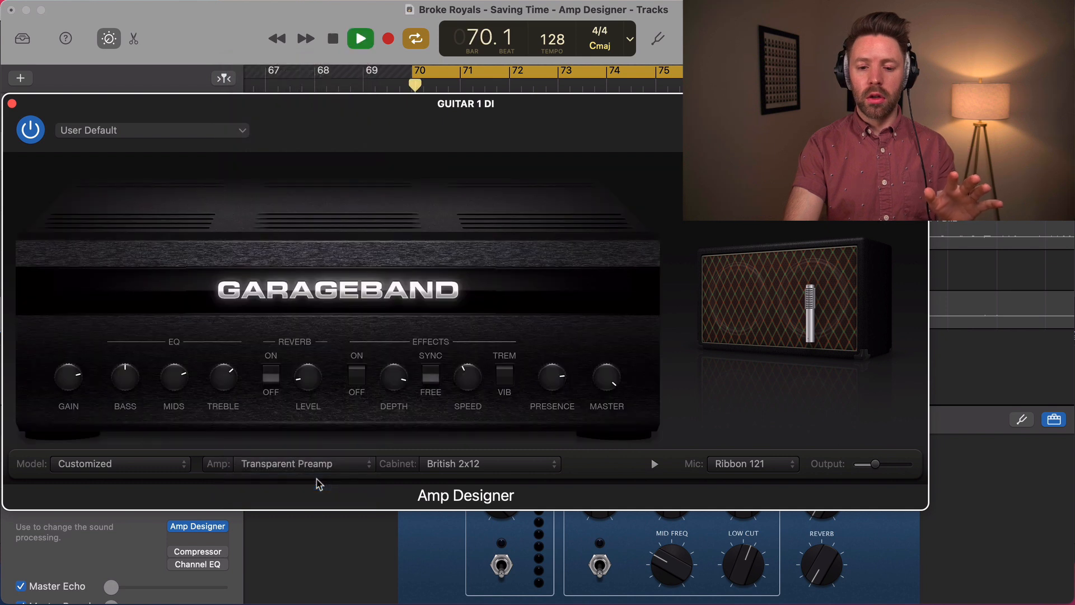
pyautogui.press('space')
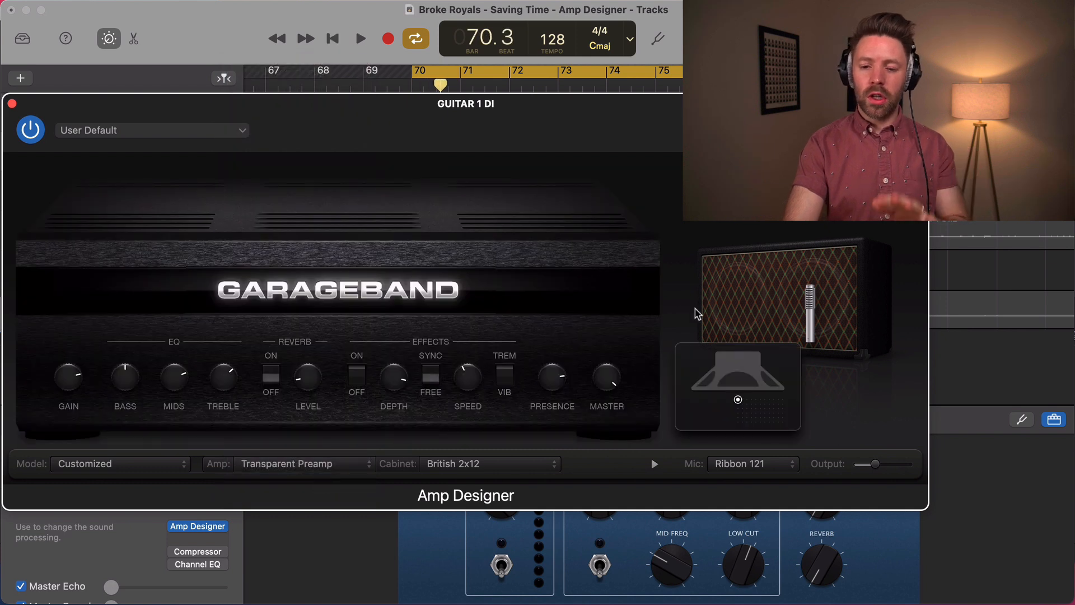
# Select the Large Tweed Amp, play the guitar section briefly to hear it, and stop the playback.
pyautogui.click(355, 465)
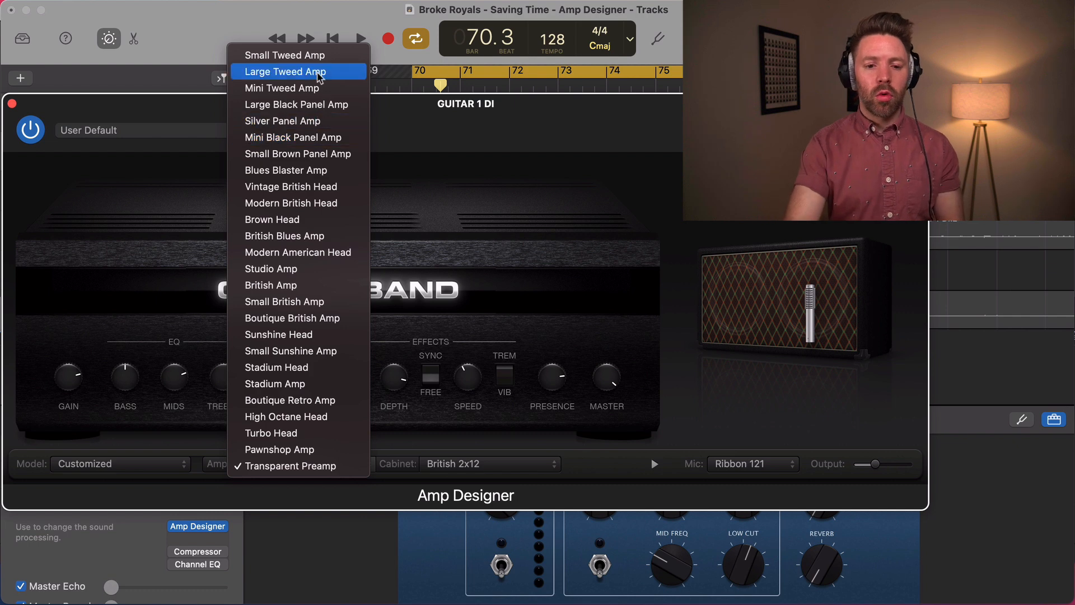
pyautogui.click(318, 71)
pyautogui.press('space')
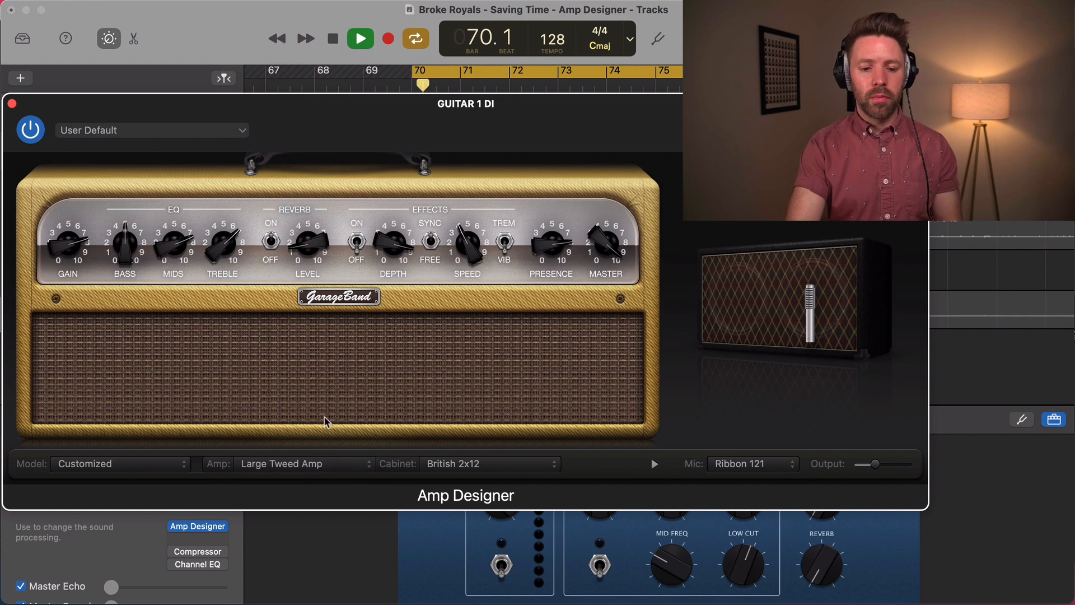
pyautogui.press('space')
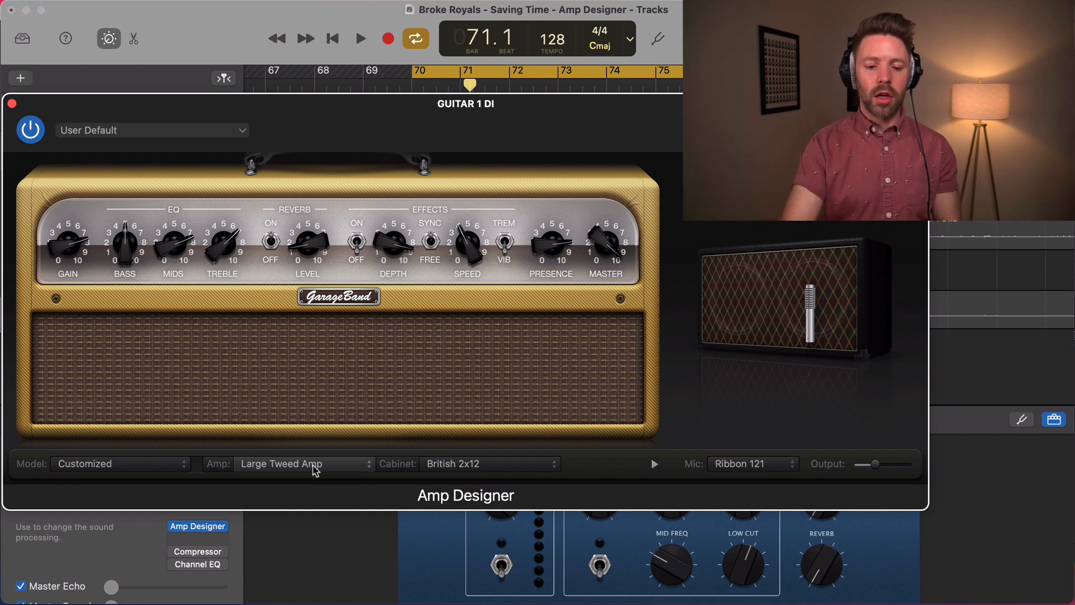
# Switch the amp to Small Sunshine Amp, listen to it on the guitar section, and stop the playback.
pyautogui.click(315, 470)
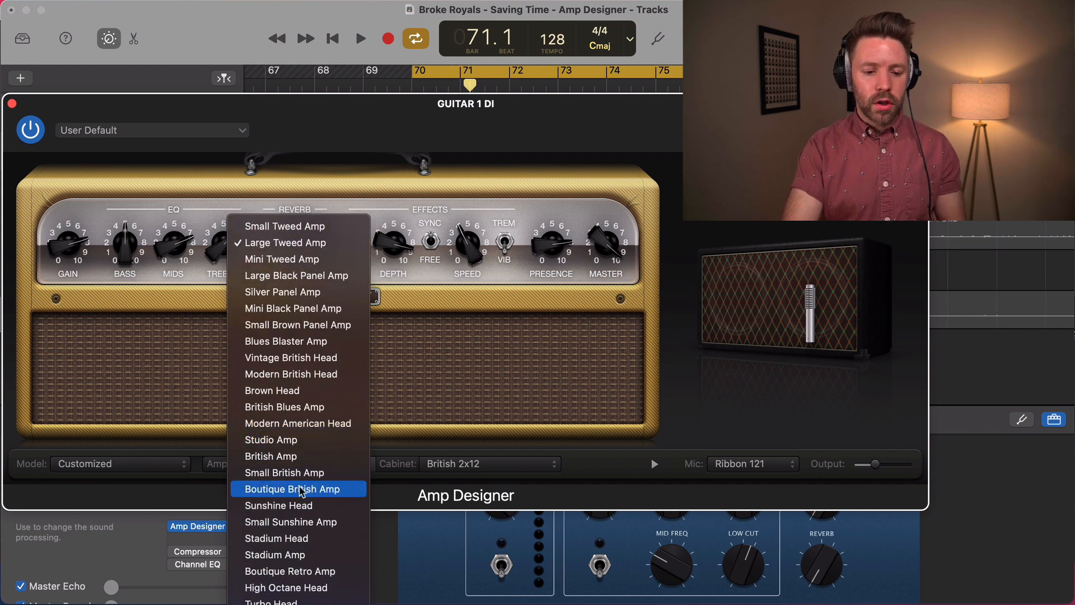
pyautogui.click(302, 521)
pyautogui.press('space')
pyautogui.click(310, 465)
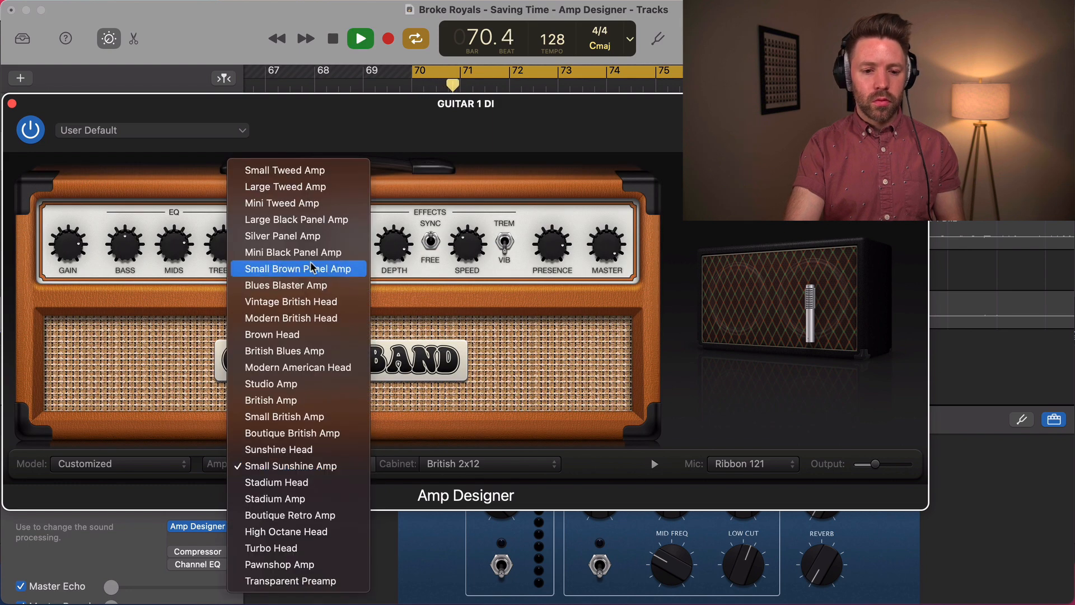
pyautogui.click(416, 373)
pyautogui.press('space')
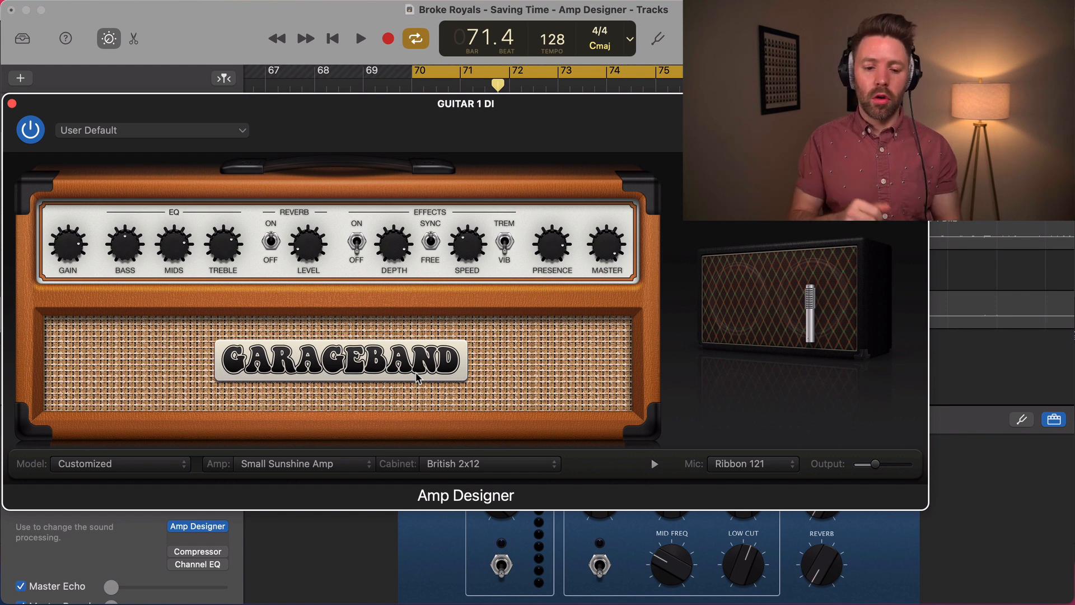
# Play the section while alternating between Small Sunshine Amp and Large Tweed Amp, ending on Large Tweed Amp, and stop the playback.
pyautogui.click(312, 464)
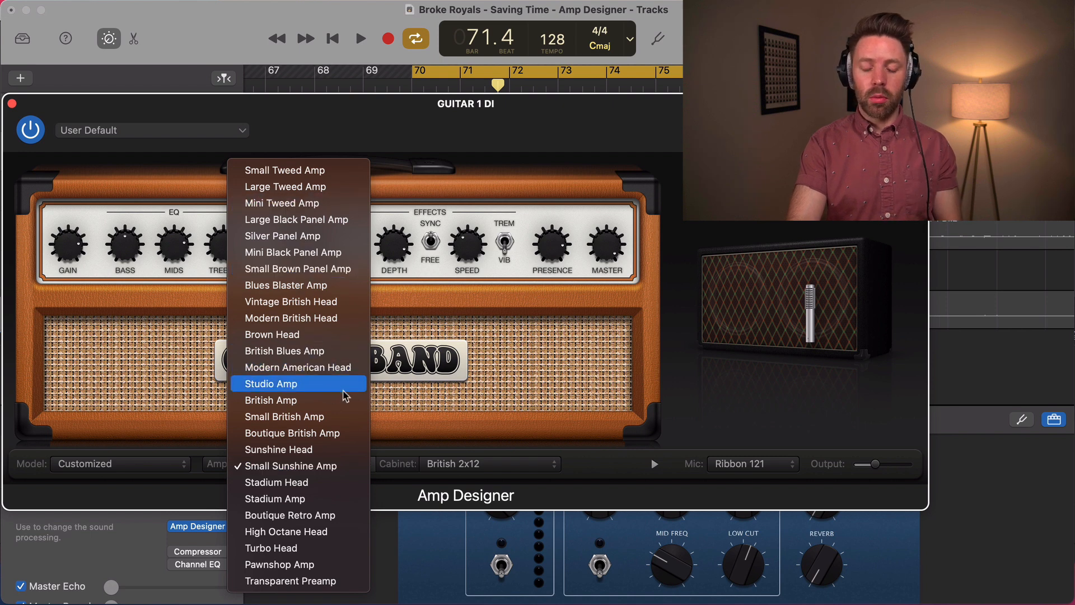
pyautogui.press('Escape')
pyautogui.press('space')
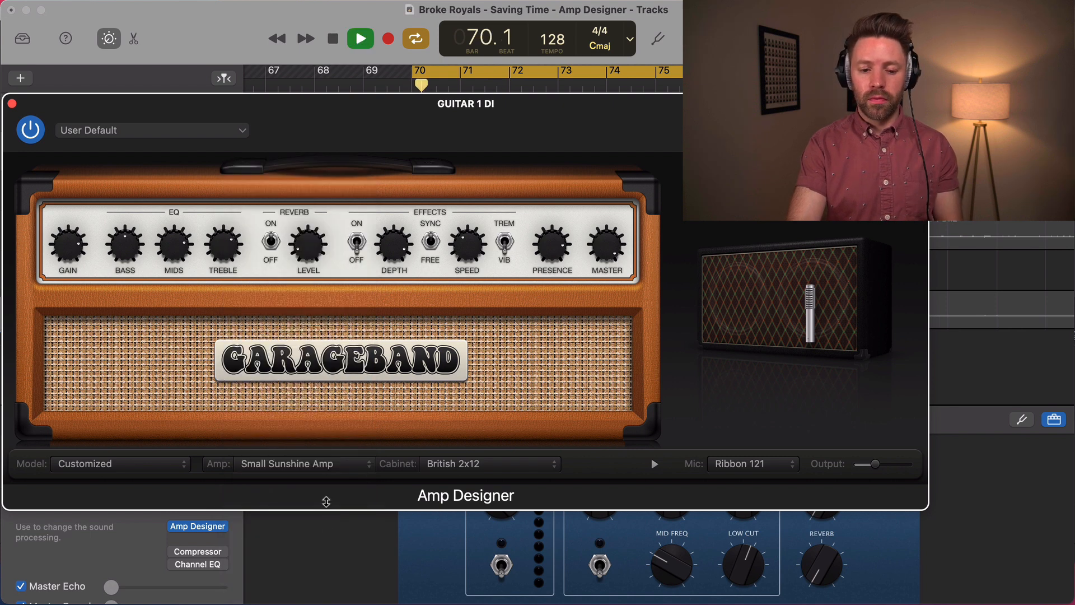
pyautogui.click(329, 464)
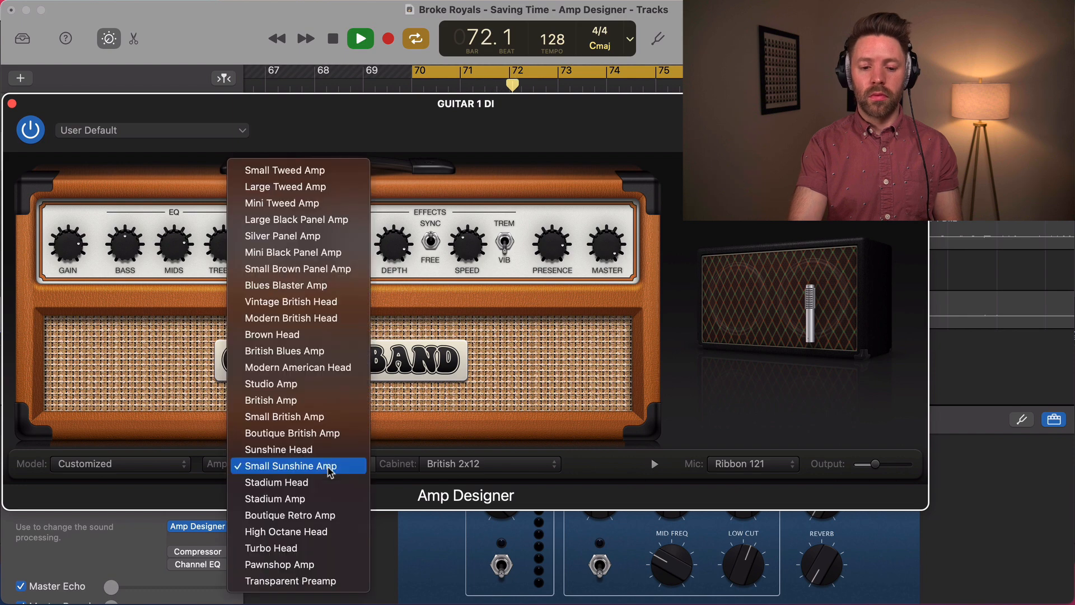
pyautogui.click(302, 187)
pyautogui.click(301, 465)
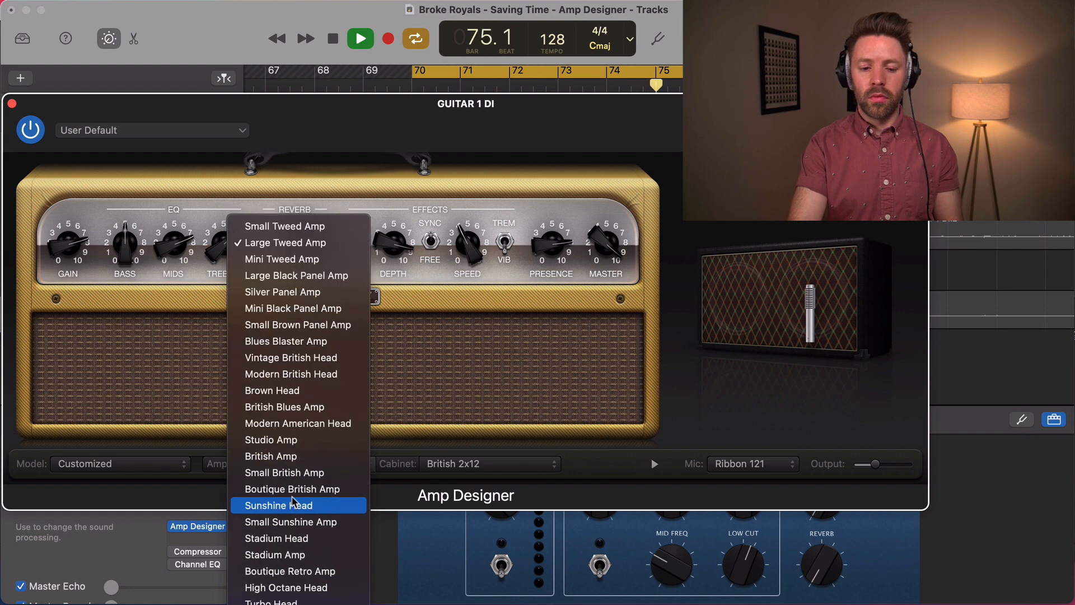
pyautogui.click(296, 521)
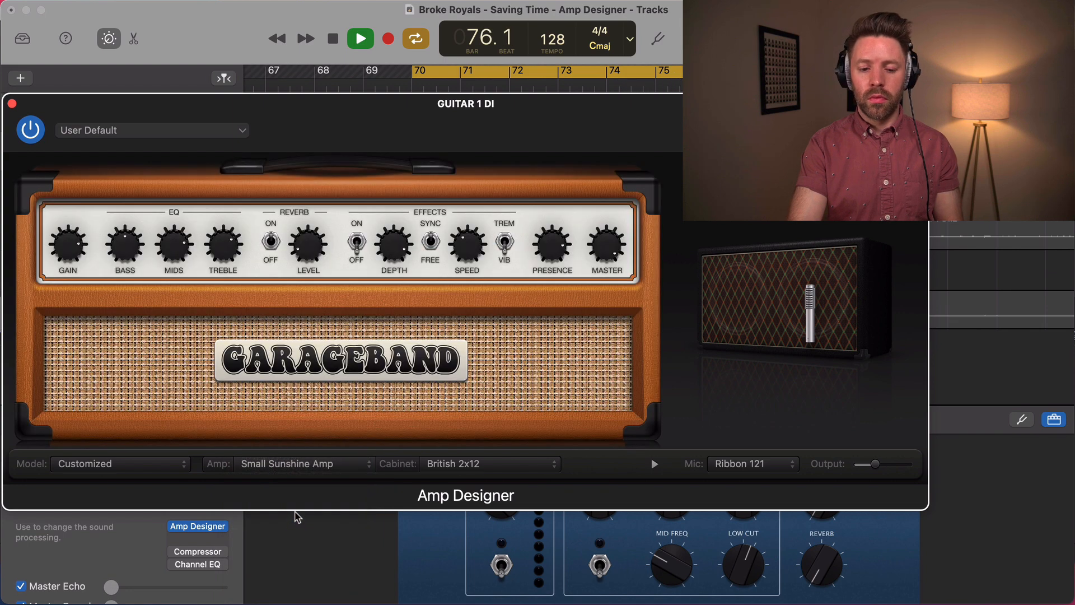
pyautogui.click(303, 464)
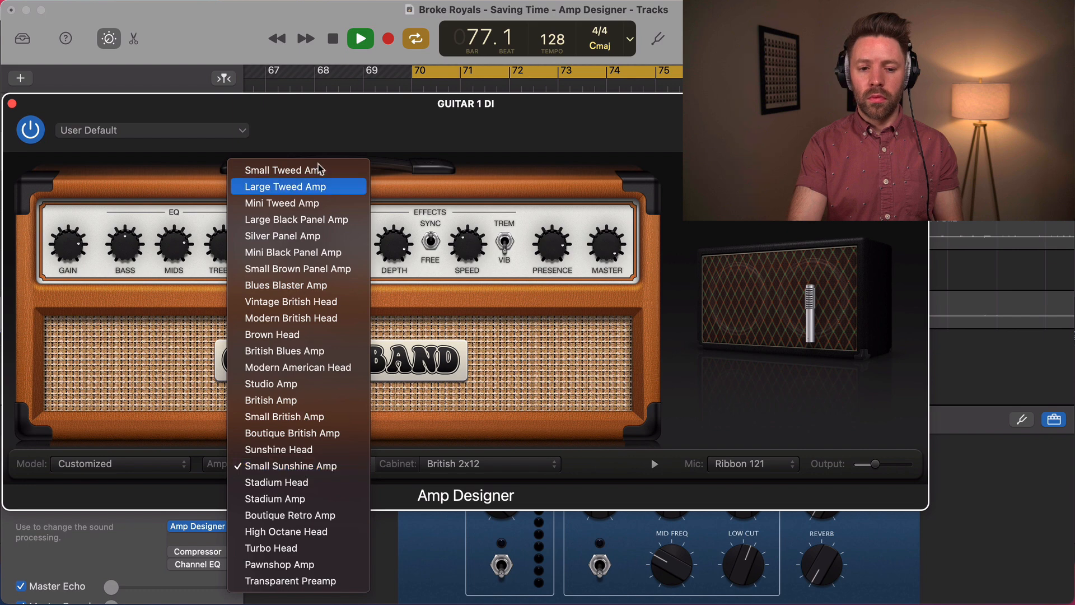
pyautogui.click(315, 186)
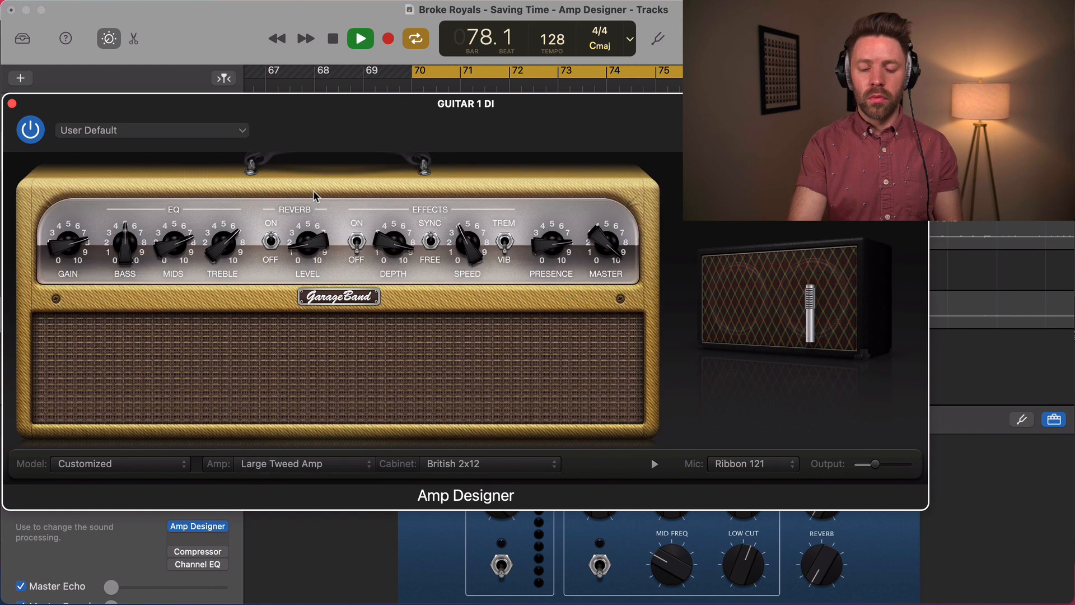
pyautogui.press('space')
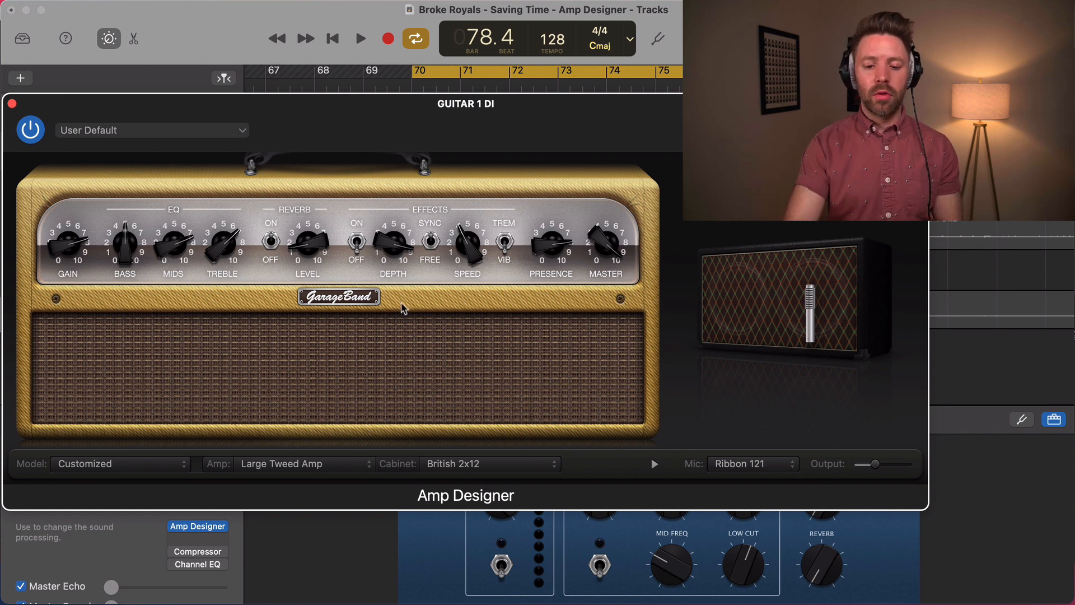
# Start playback and audition the Tweed 1x12, Tweed 4x10 and Tweed 1x10 cabinets with the Large Tweed Amp.
pyautogui.click(464, 463)
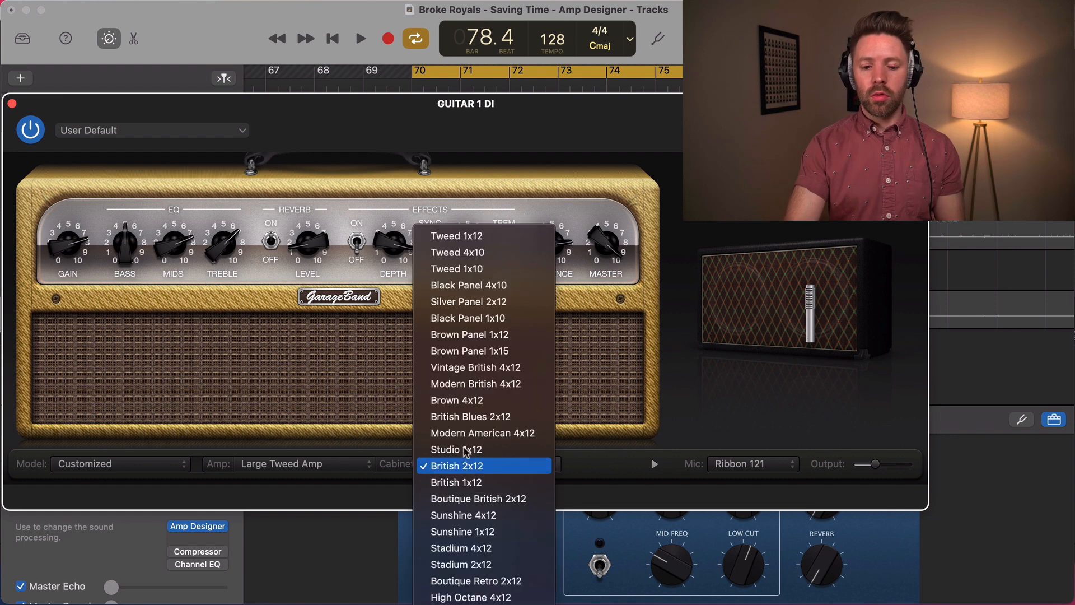
pyautogui.click(468, 236)
pyautogui.press('space')
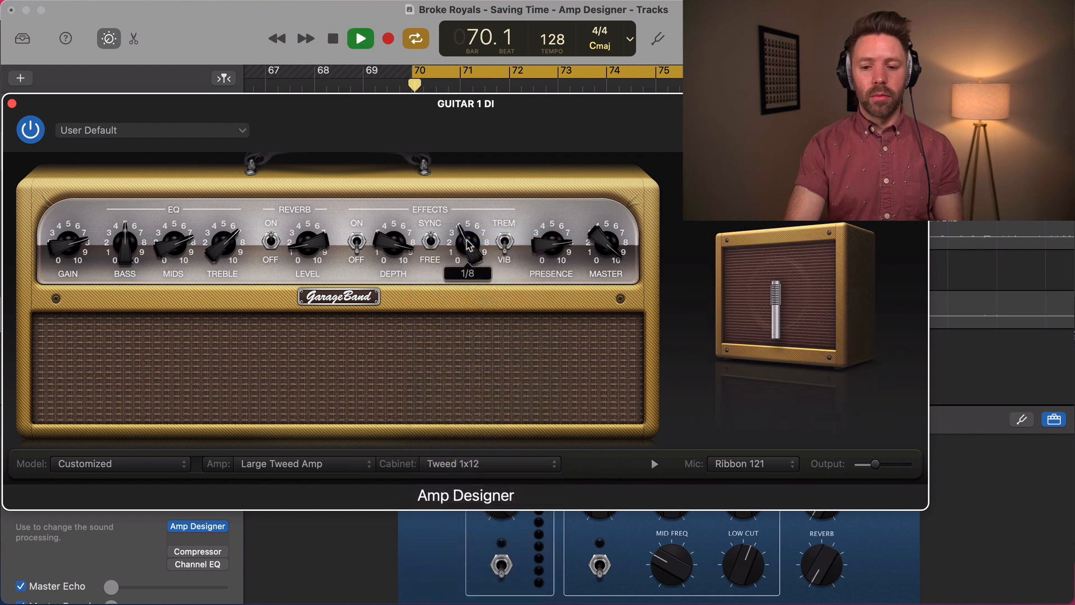
pyautogui.click(493, 470)
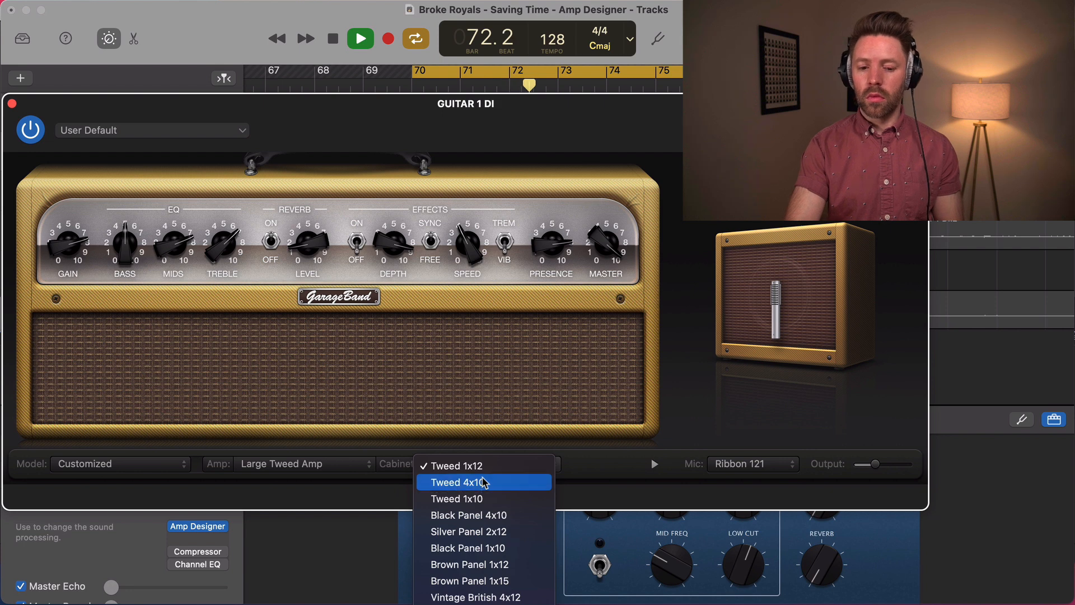
pyautogui.click(484, 482)
pyautogui.click(486, 469)
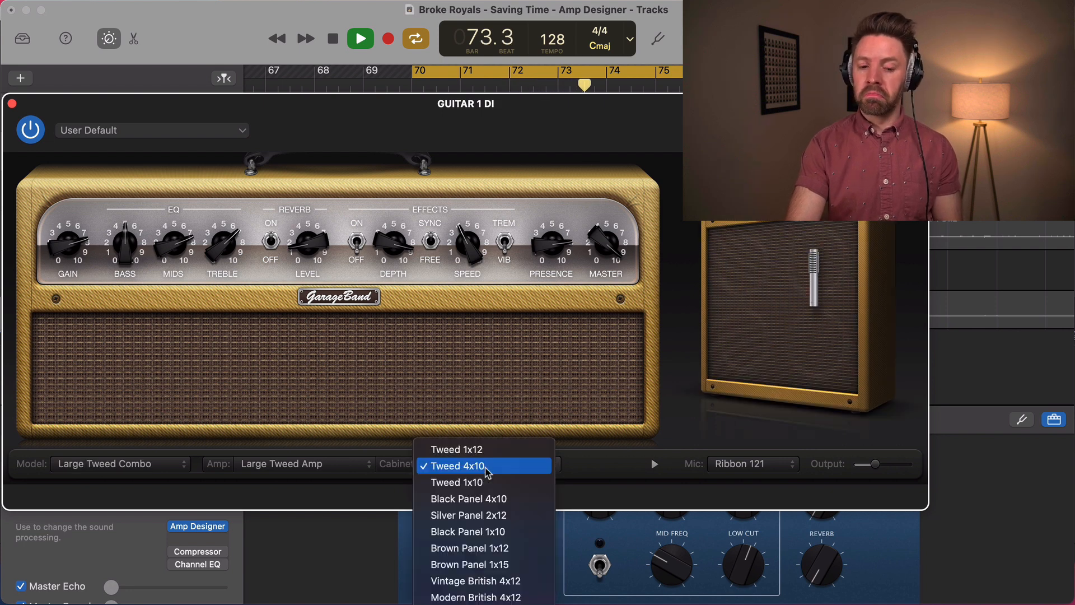
pyautogui.click(482, 483)
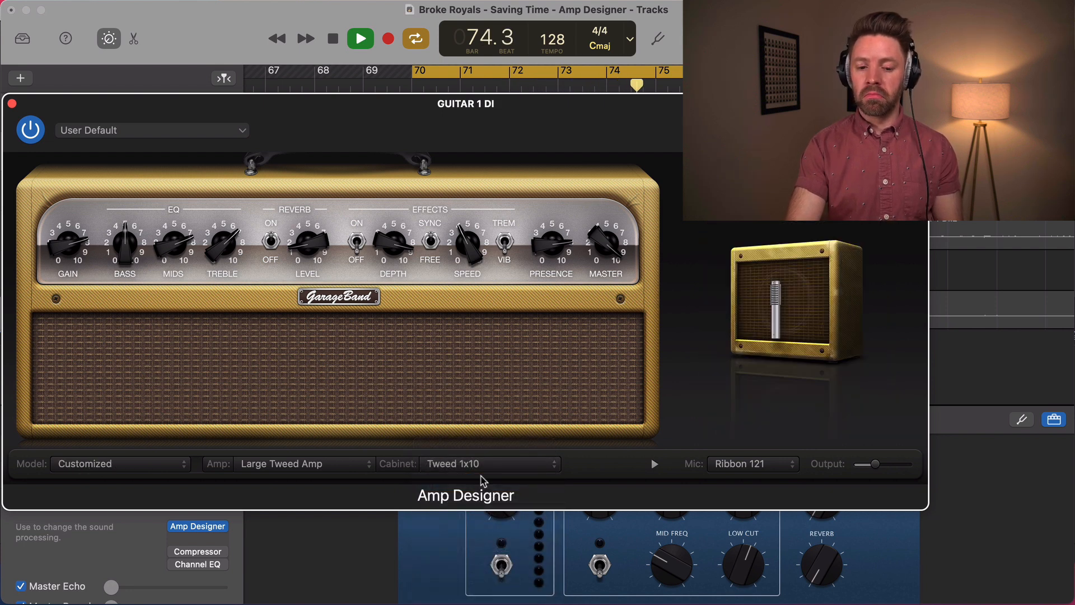
# Audition the Black Panel 4x10, Silver Panel 2x12 and Black Panel 1x10 cabinets while the guitar part plays.
pyautogui.click(486, 468)
pyautogui.scroll(-2, 487, 468)
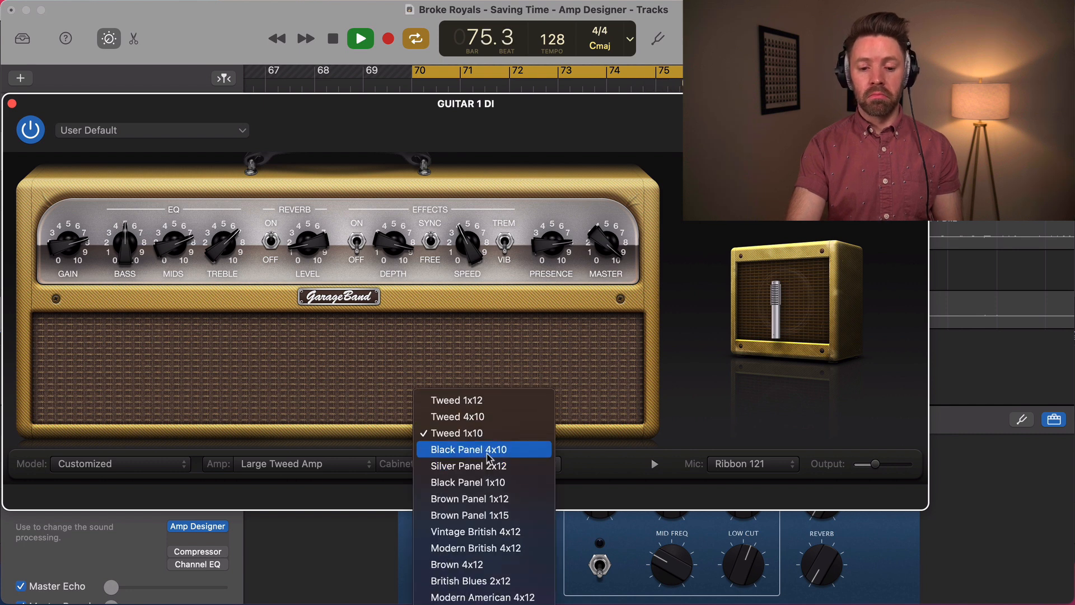
pyautogui.click(488, 459)
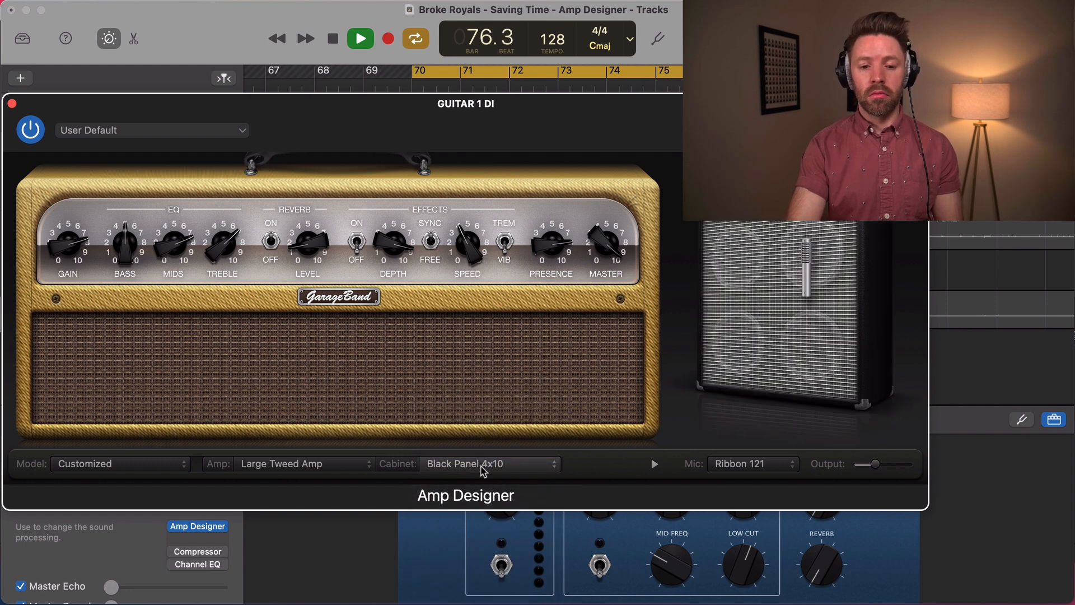
pyautogui.click(484, 464)
pyautogui.scroll(-1, 485, 468)
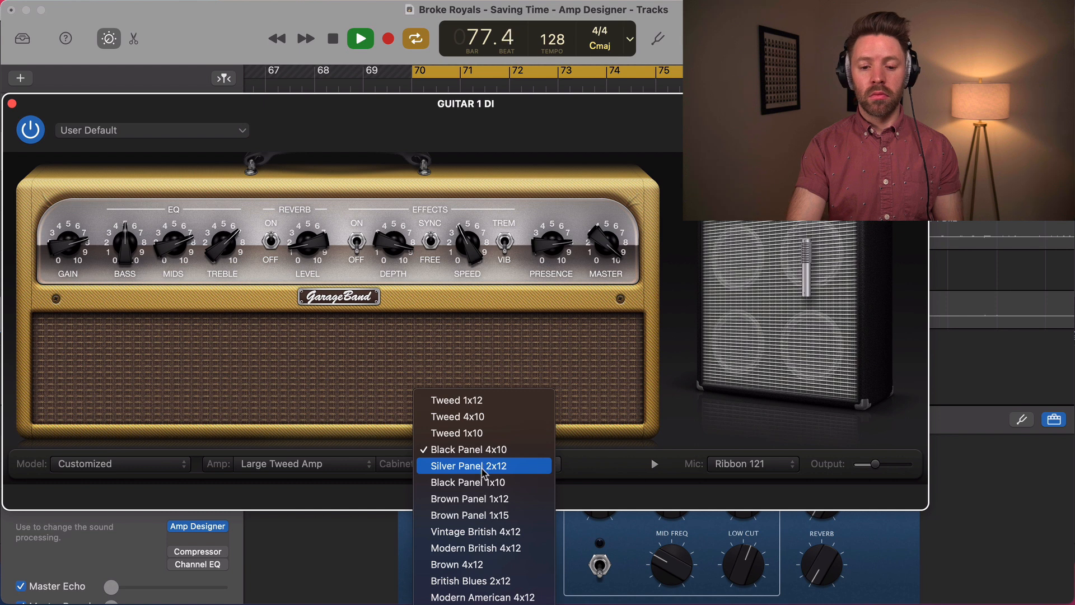
pyautogui.click(482, 470)
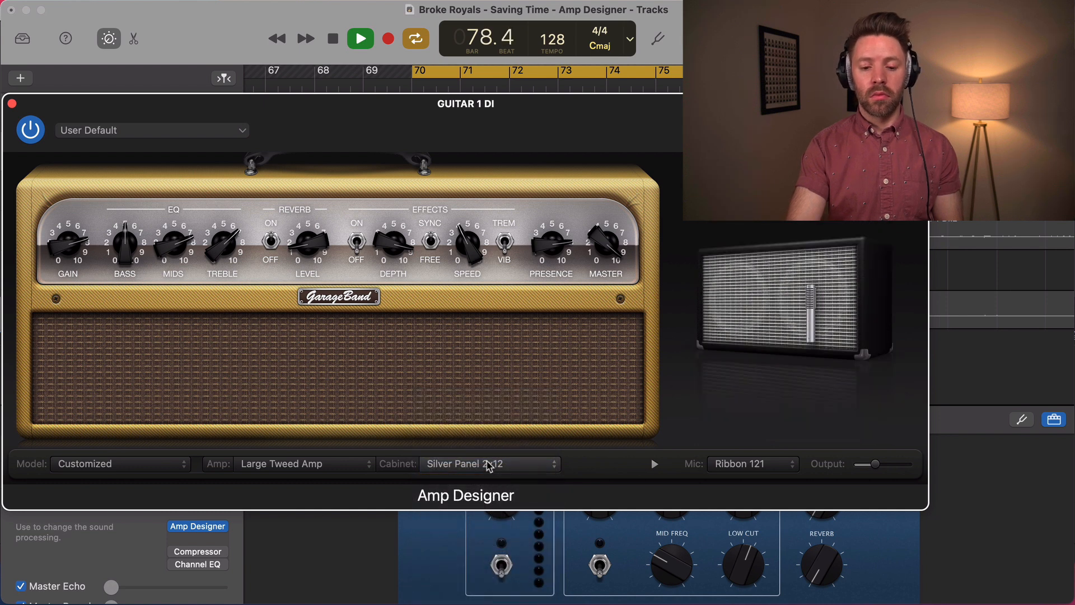
pyautogui.click(488, 464)
pyautogui.scroll(-1, 489, 466)
pyautogui.click(489, 467)
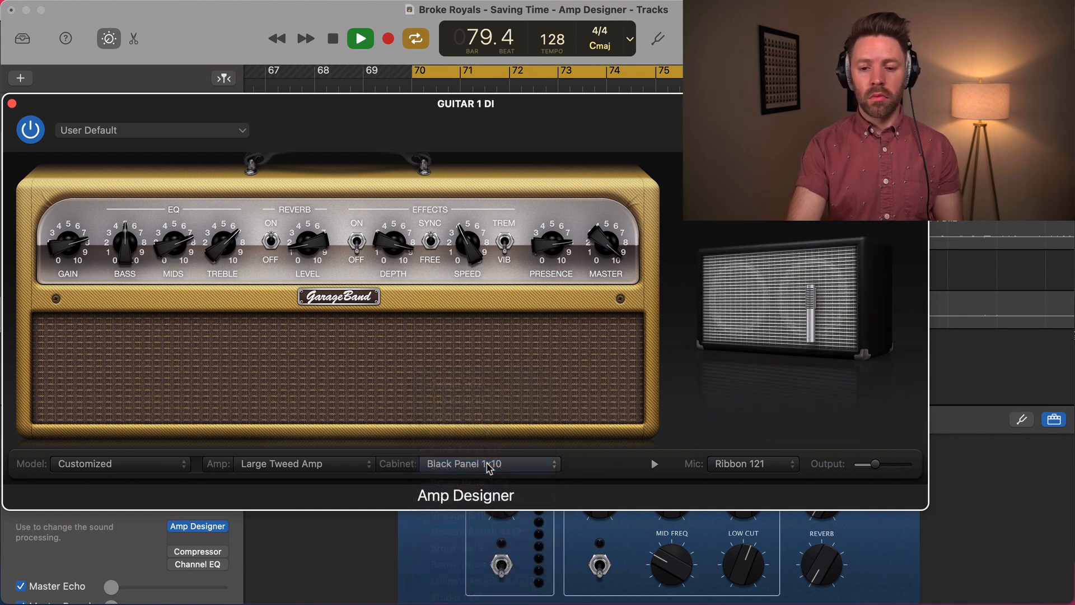
# Try the Brown Panel 1x12 and Brown Panel 1x15 cabinets during playback.
pyautogui.click(490, 466)
pyautogui.scroll(-1, 490, 468)
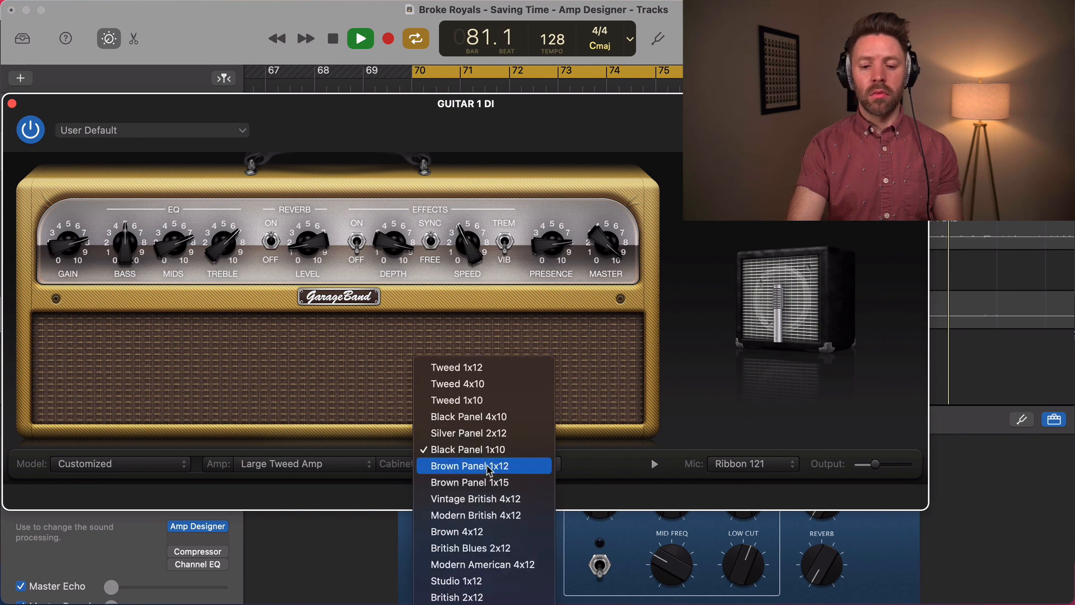
pyautogui.click(489, 467)
pyautogui.click(488, 468)
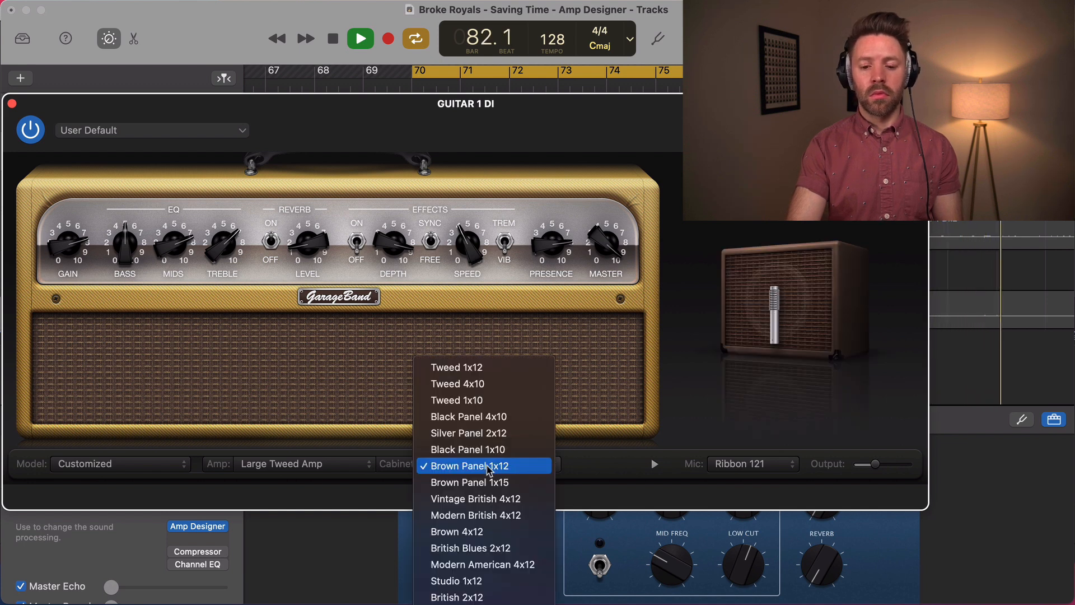
pyautogui.scroll(-1, 488, 466)
pyautogui.click(489, 449)
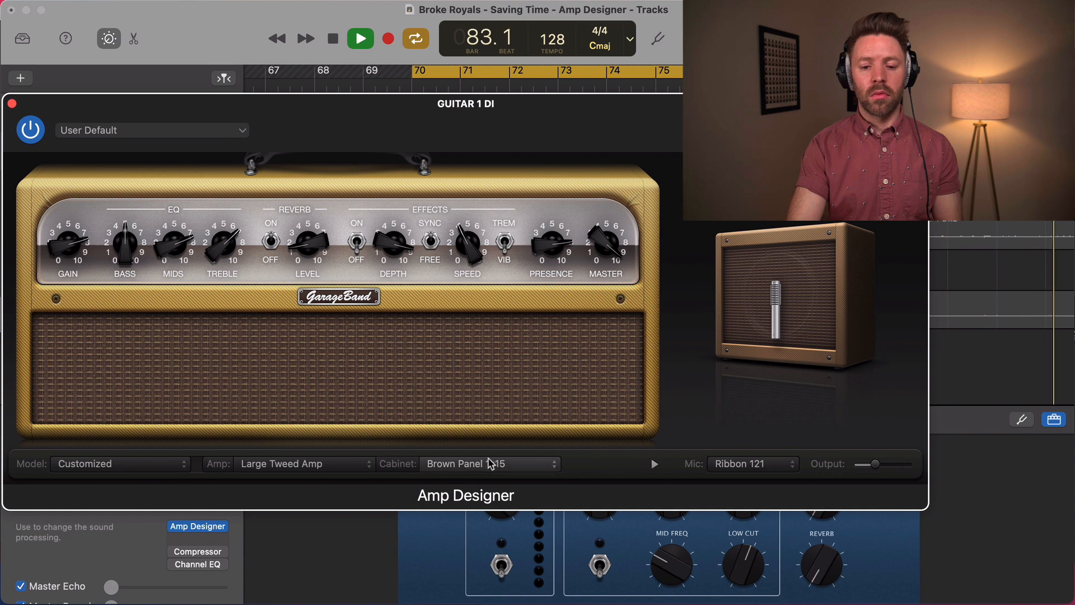
# Try the Vintage British 4x12 and Modern British 4x12 cabinets on the playing guitar part.
pyautogui.click(489, 456)
pyautogui.scroll(-1, 490, 456)
pyautogui.click(491, 455)
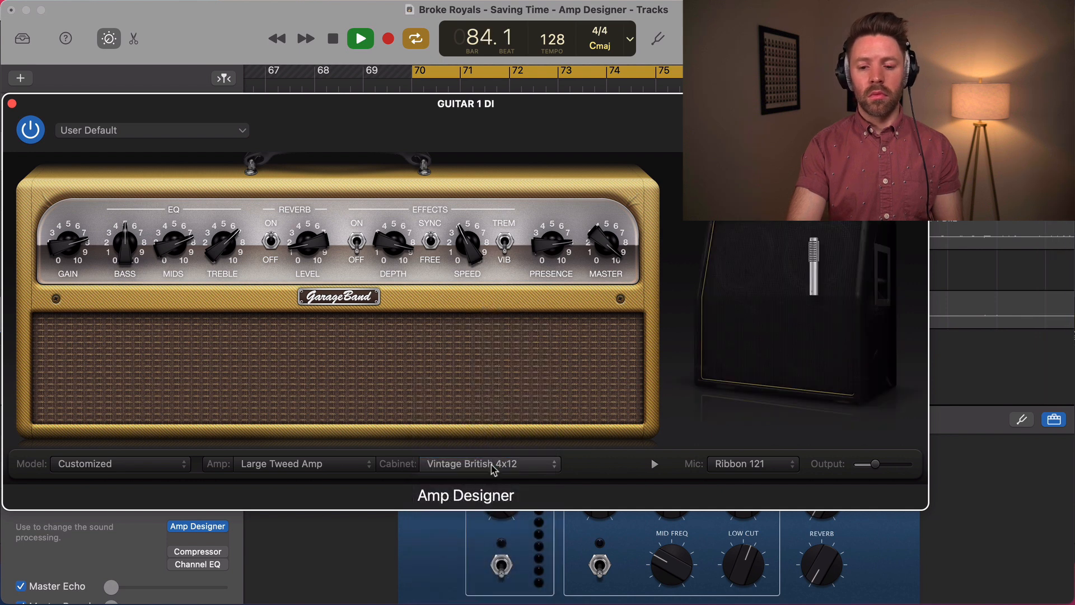
pyautogui.click(492, 465)
pyautogui.scroll(-1, 492, 465)
pyautogui.click(491, 465)
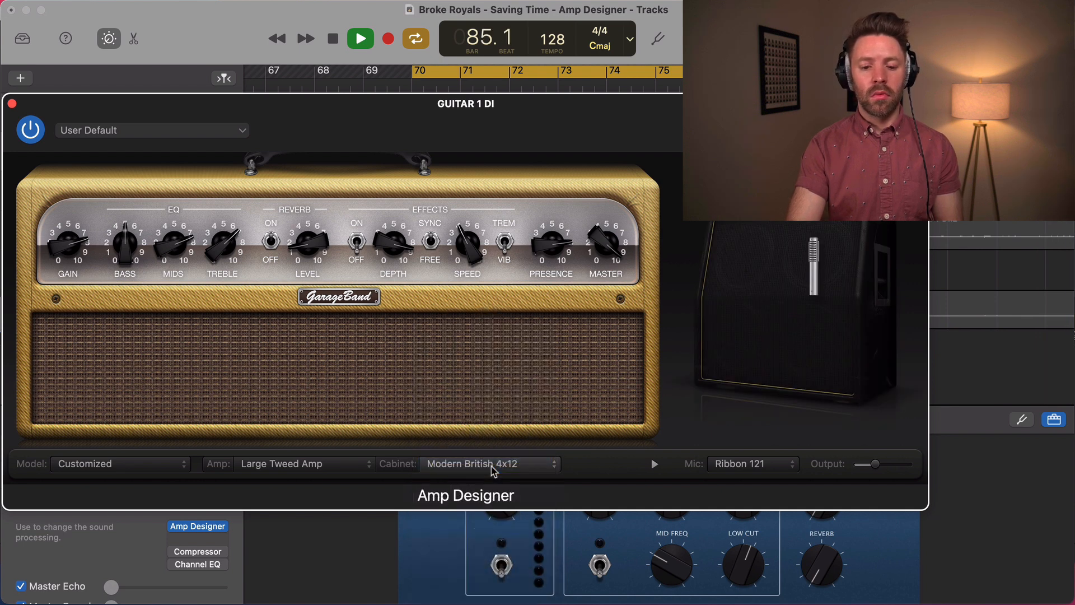
# Audition the Brown 4x12, British Blues 2x12 and Modern American 4x12 cabinets with the Large Tweed Amp during playback.
pyautogui.click(493, 465)
pyautogui.scroll(-1, 493, 470)
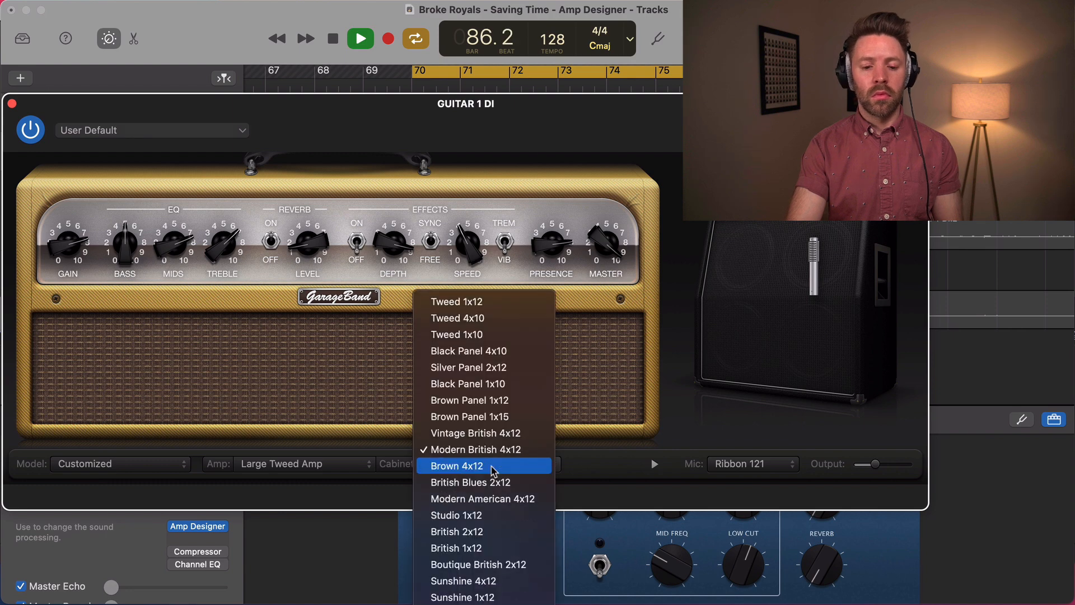
pyautogui.click(493, 471)
pyautogui.click(493, 471)
pyautogui.click(494, 481)
pyautogui.click(495, 468)
pyautogui.scroll(-1, 496, 468)
pyautogui.click(496, 468)
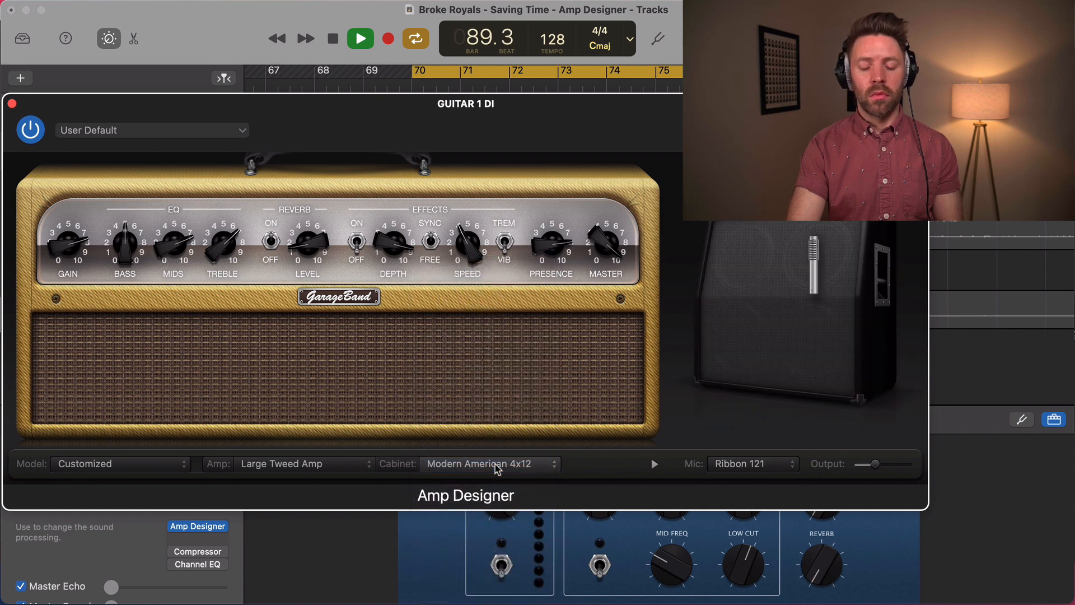
# Audition the Studio 1x12, British 2x12 and British 1x12 cabinets with the Large Tweed Amp during playback.
pyautogui.click(498, 464)
pyautogui.scroll(-1, 497, 468)
pyautogui.click(497, 469)
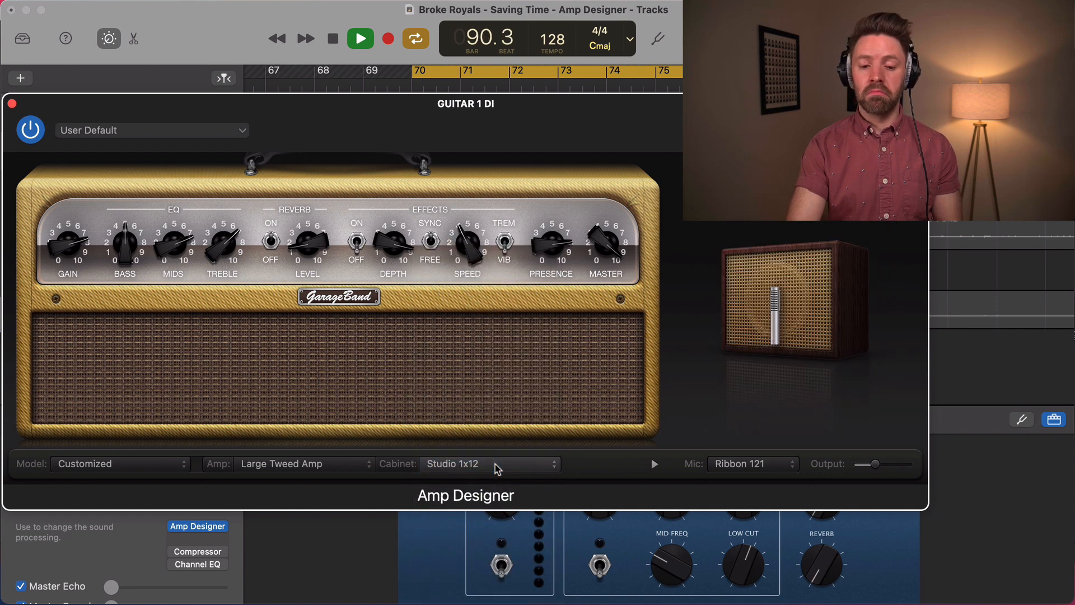
pyautogui.click(497, 468)
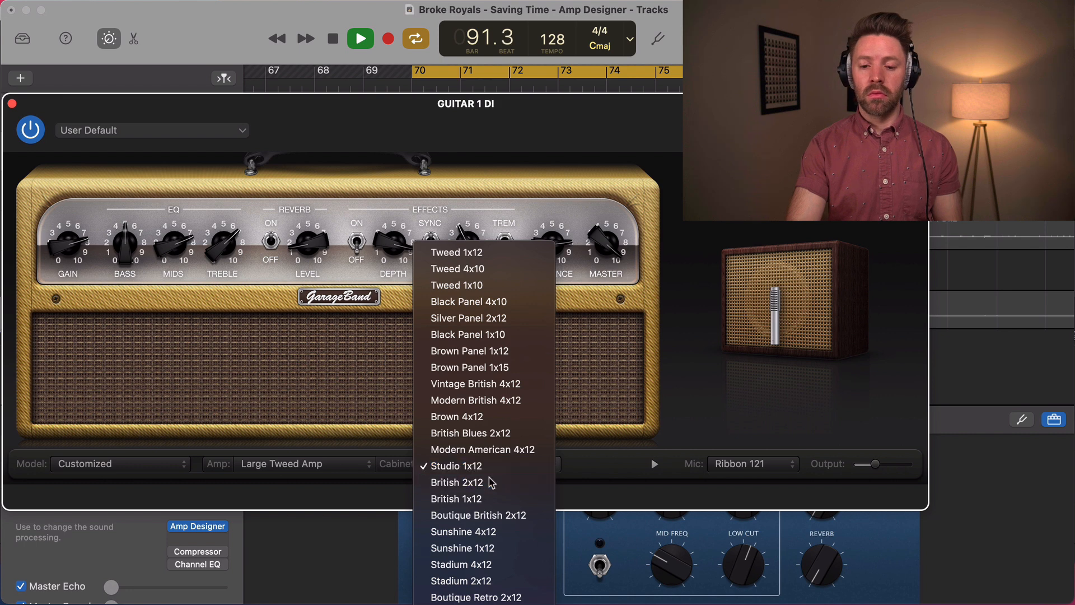
pyautogui.click(494, 480)
pyautogui.click(494, 468)
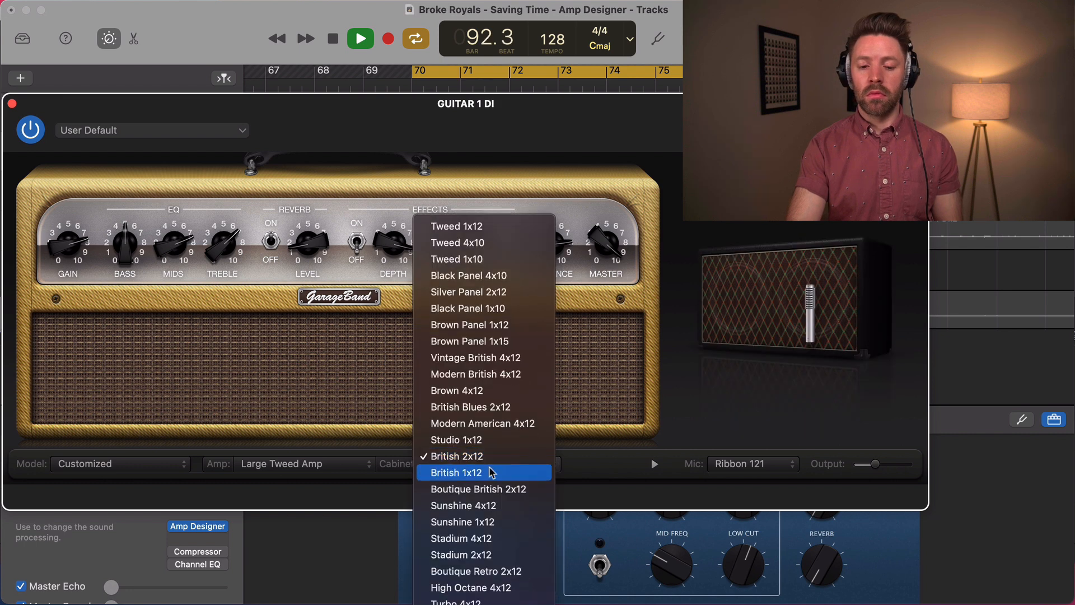
pyautogui.click(491, 474)
# Try the Boutique British 2x12, Sunshine 4x12 and Sunshine 1x12 cabinets while the guitar part plays.
pyautogui.click(490, 474)
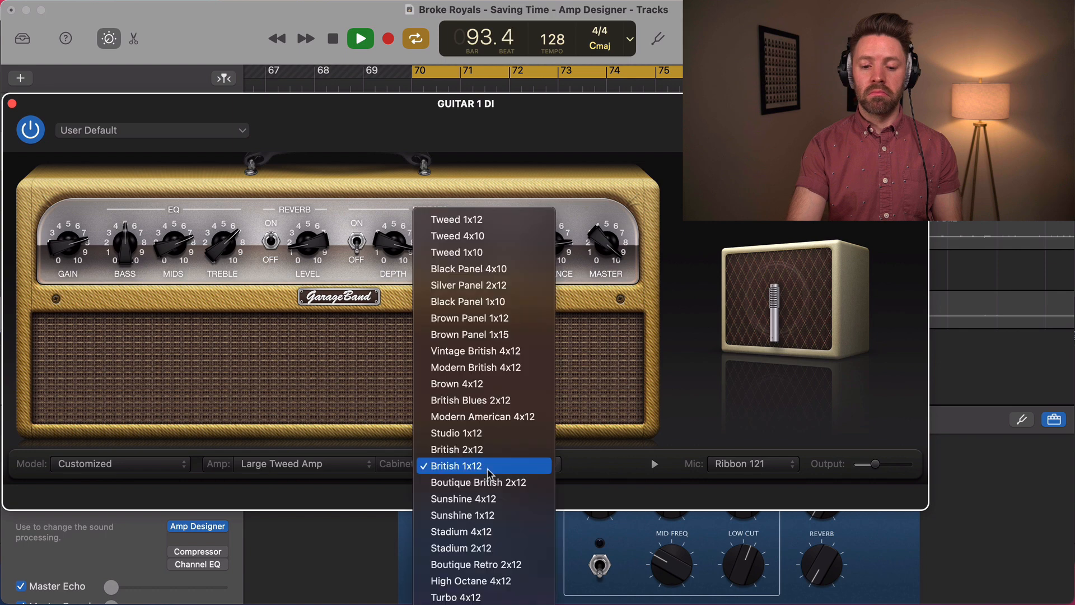
pyautogui.click(491, 480)
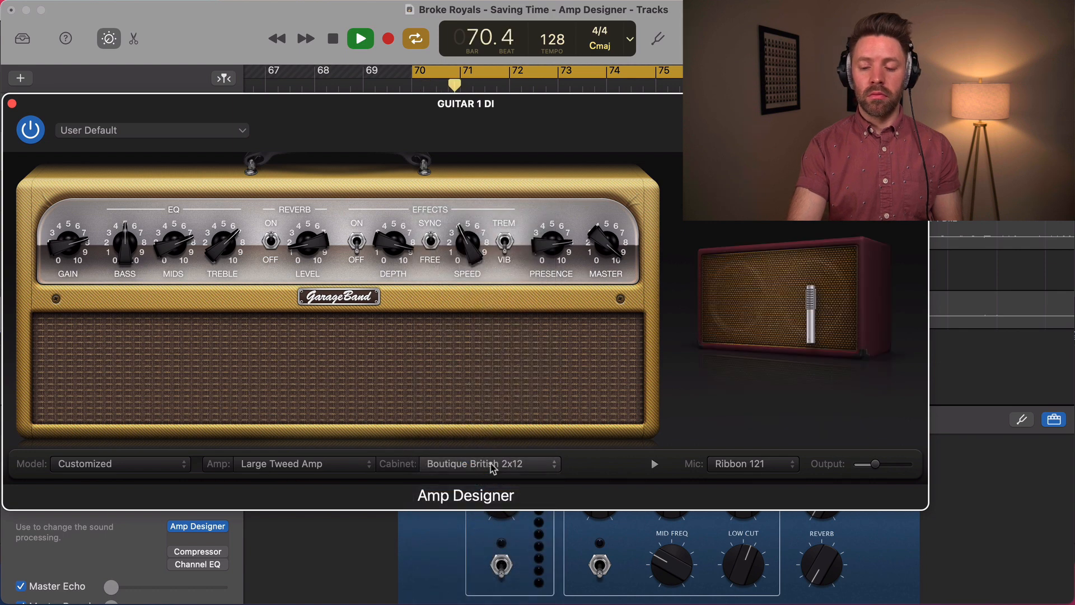
pyautogui.click(491, 474)
pyautogui.click(492, 480)
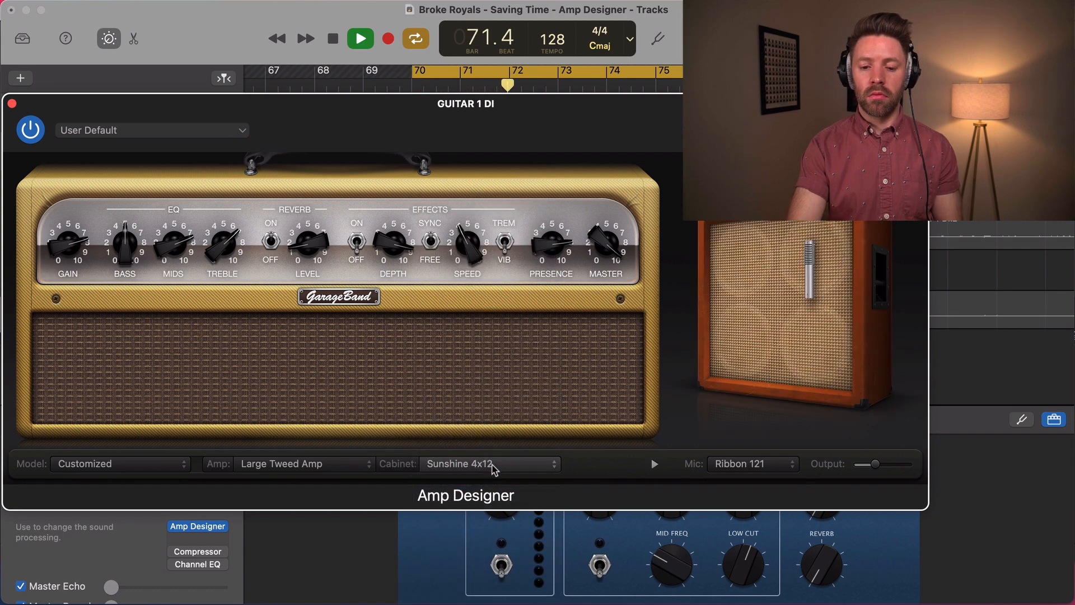
pyautogui.click(492, 476)
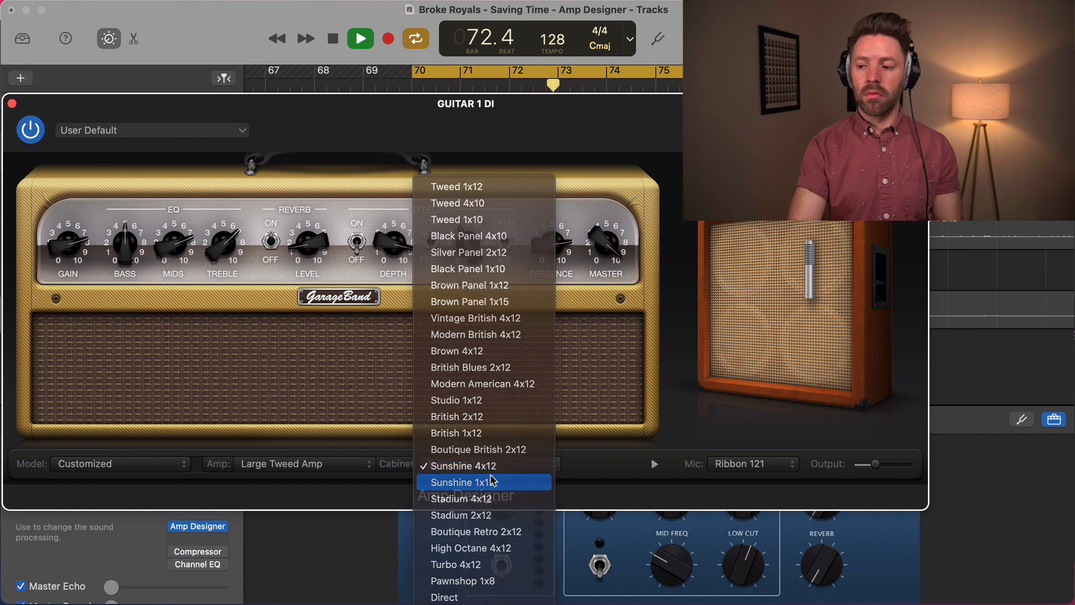
pyautogui.click(492, 482)
# Audition the Stadium 4x12, Stadium 2x12 and Boutique Retro 2x12 cabinets on the playing guitar part.
pyautogui.click(493, 465)
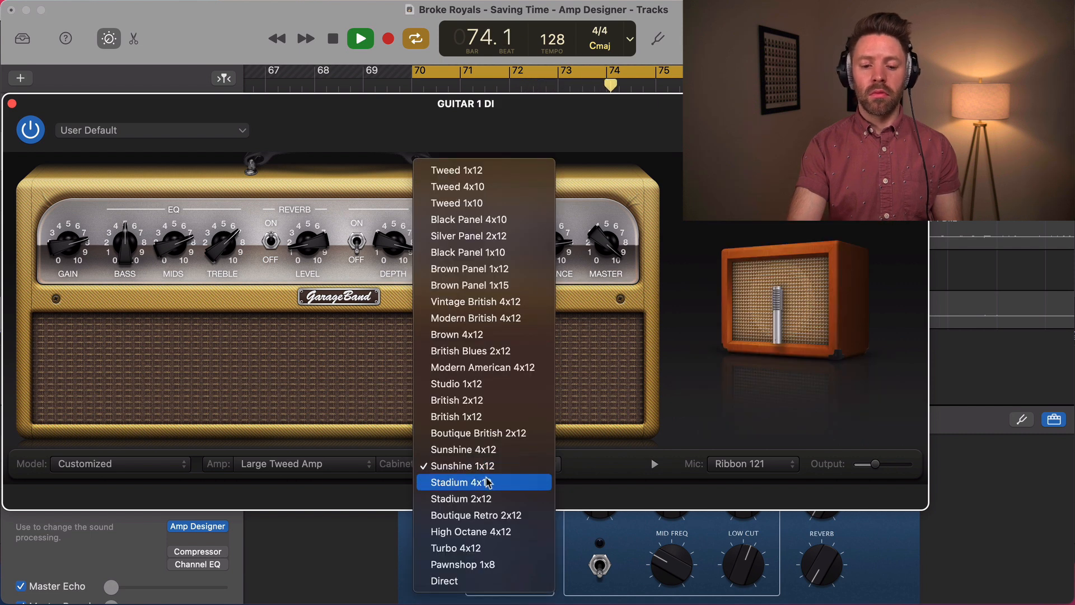
pyautogui.click(491, 481)
pyautogui.click(492, 468)
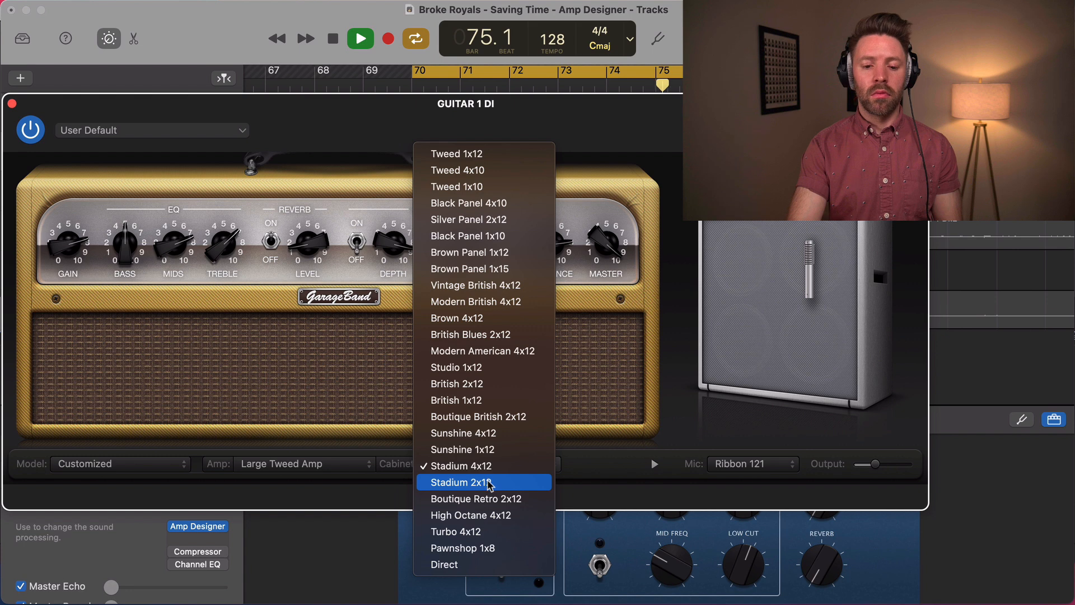
pyautogui.click(493, 482)
pyautogui.click(495, 468)
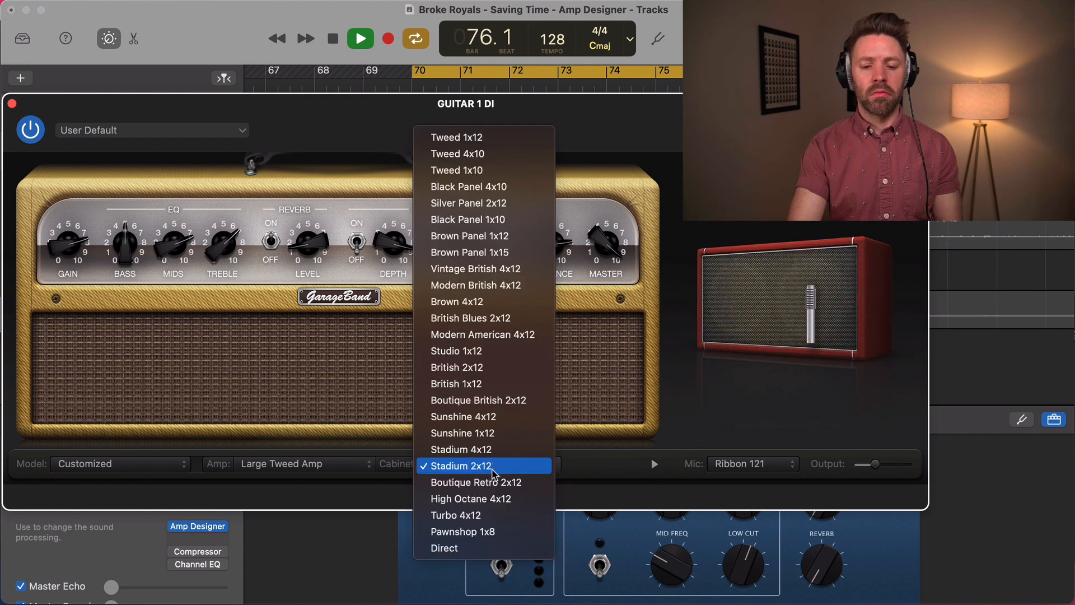
pyautogui.click(493, 481)
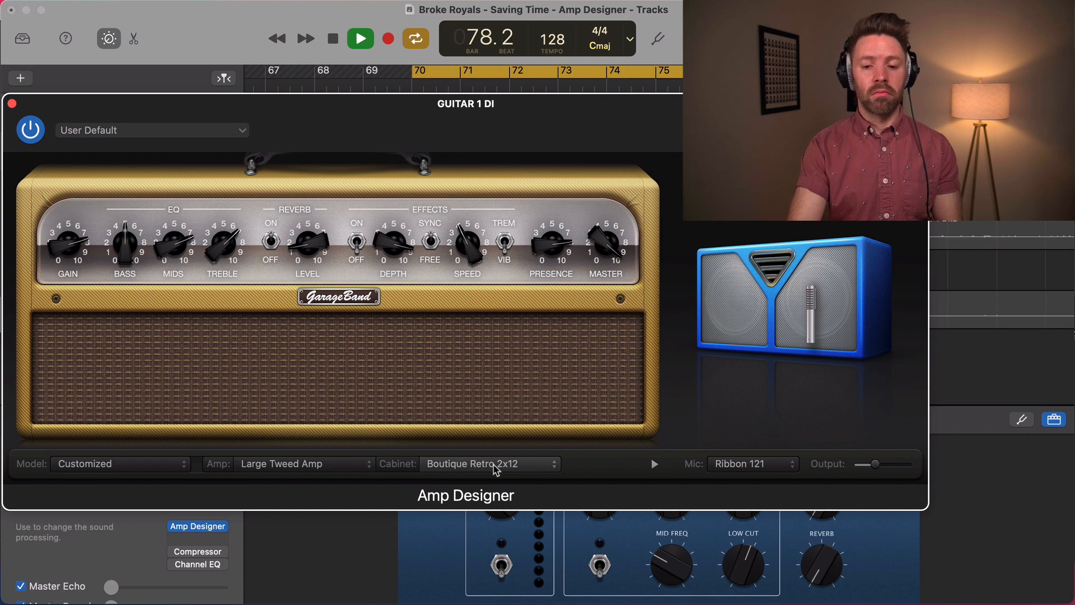
# Try the High Octane 4x12, Turbo 4x12 and Pawnshop 1x8 cabinets during playback, then stop the playback.
pyautogui.click(496, 469)
pyautogui.click(496, 480)
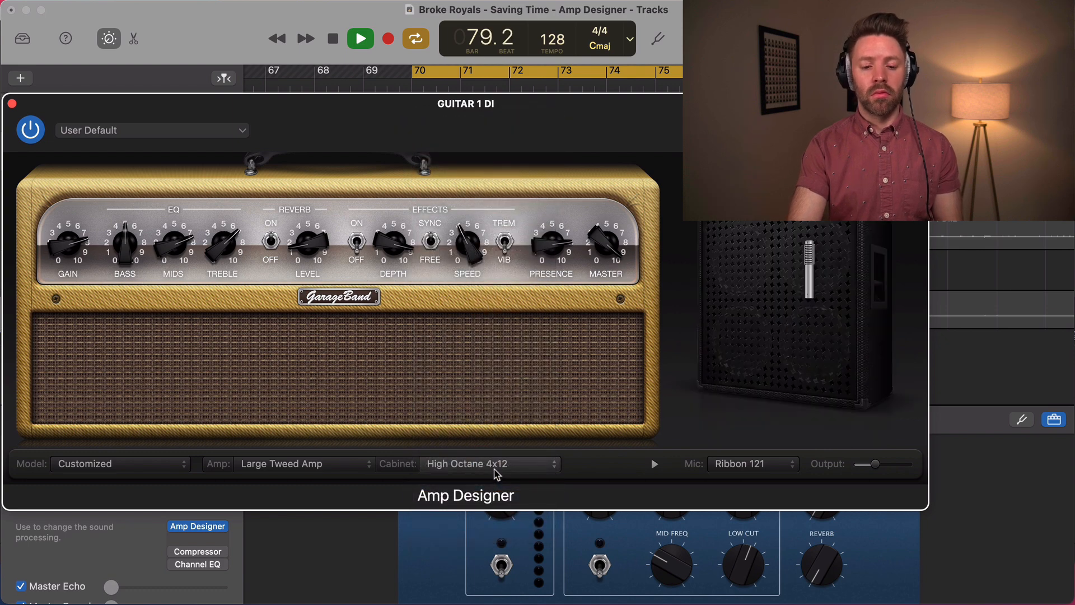
pyautogui.click(497, 468)
pyautogui.click(497, 483)
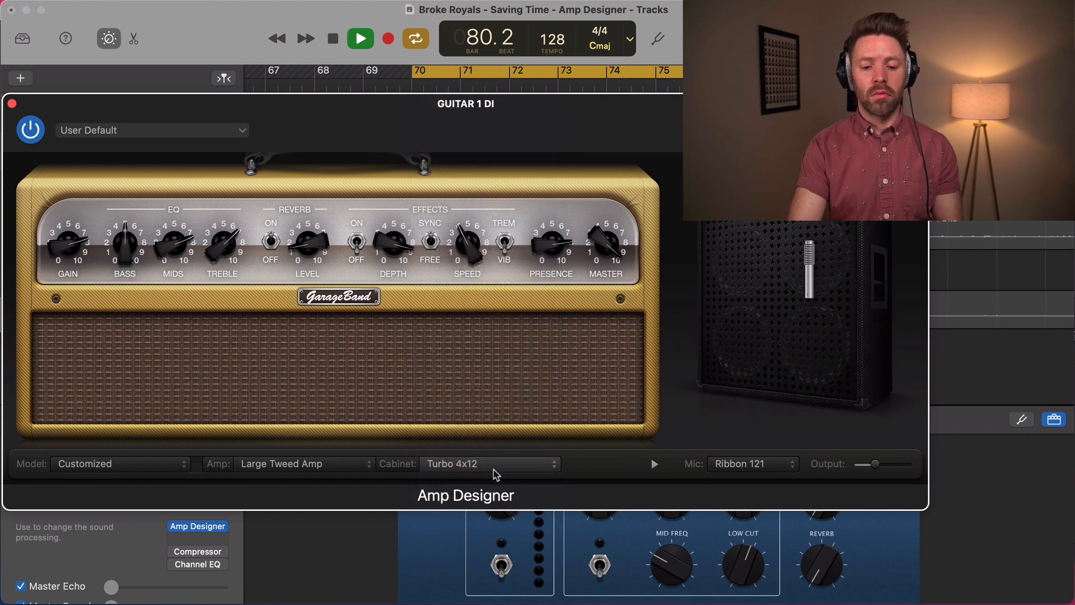
pyautogui.click(495, 469)
pyautogui.click(498, 481)
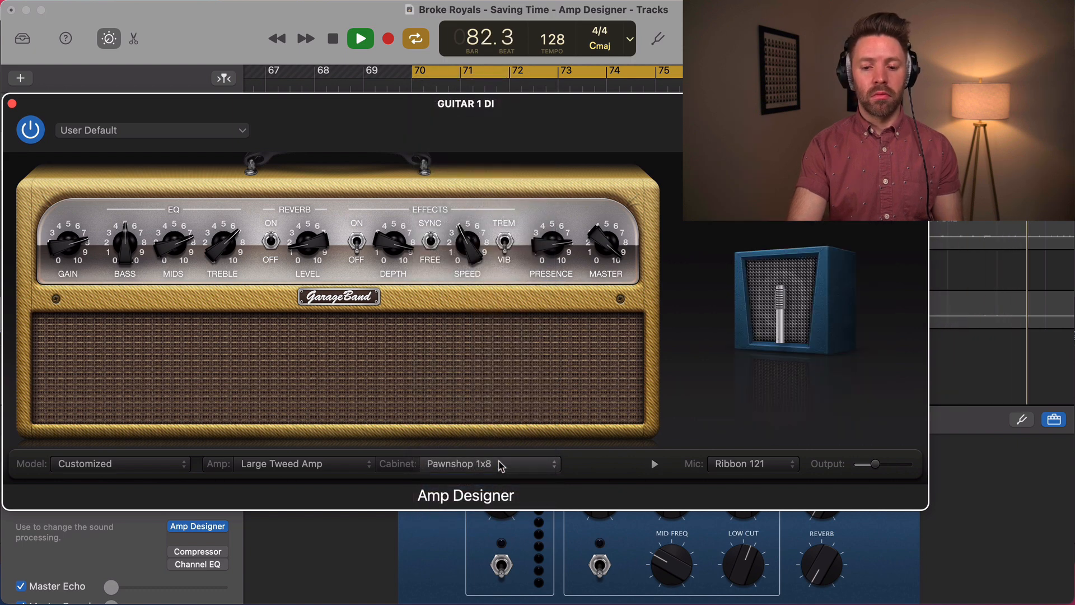
pyautogui.press('space')
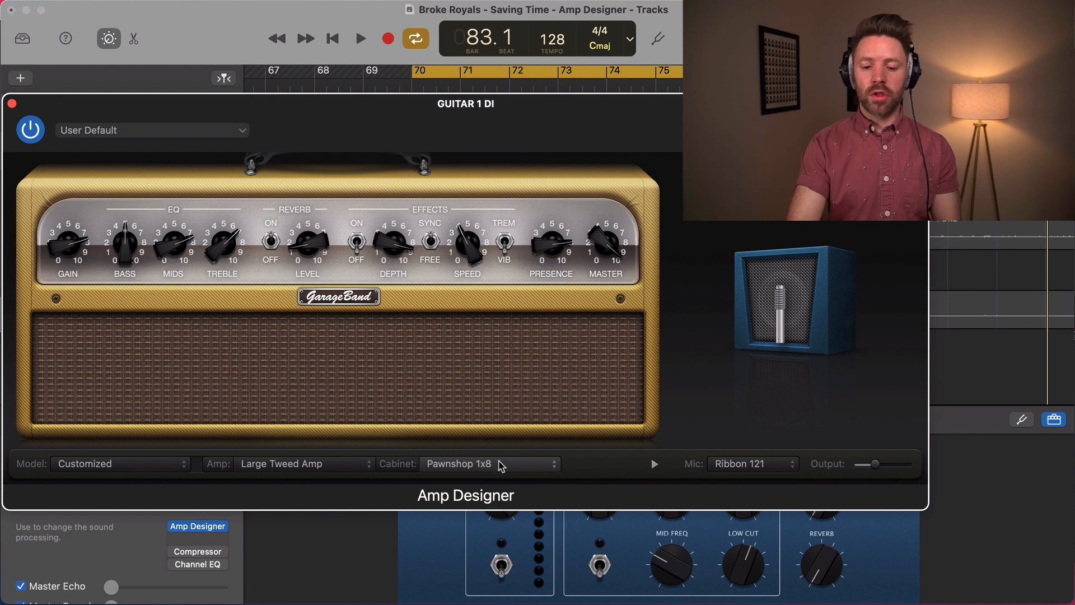
# Set the cabinet to Direct and play the guitar section briefly to hear the amp without a cabinet.
pyautogui.click(501, 465)
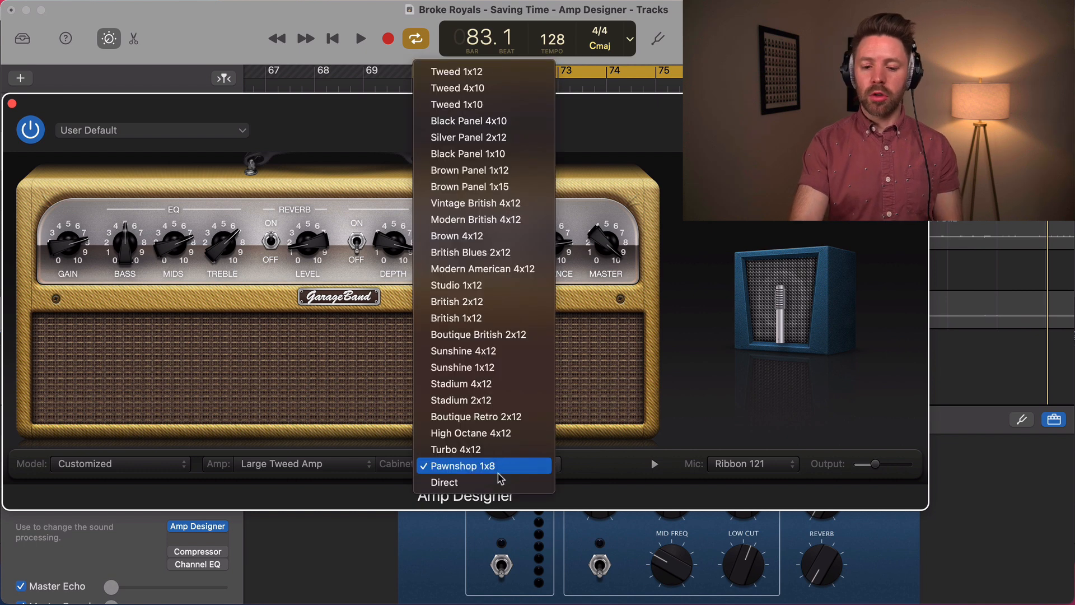
pyautogui.click(497, 483)
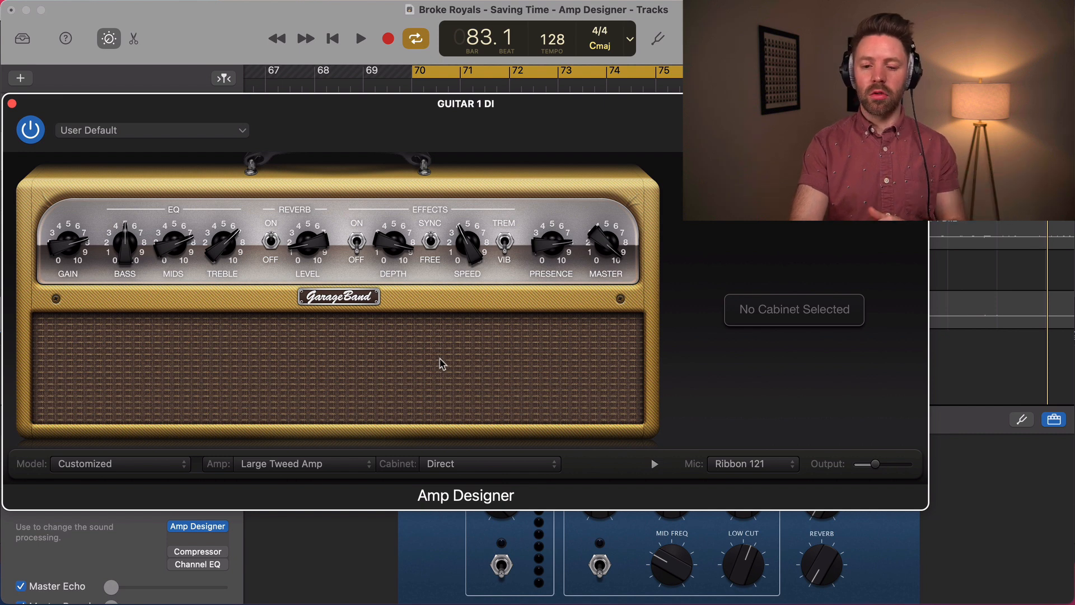
pyautogui.press('space')
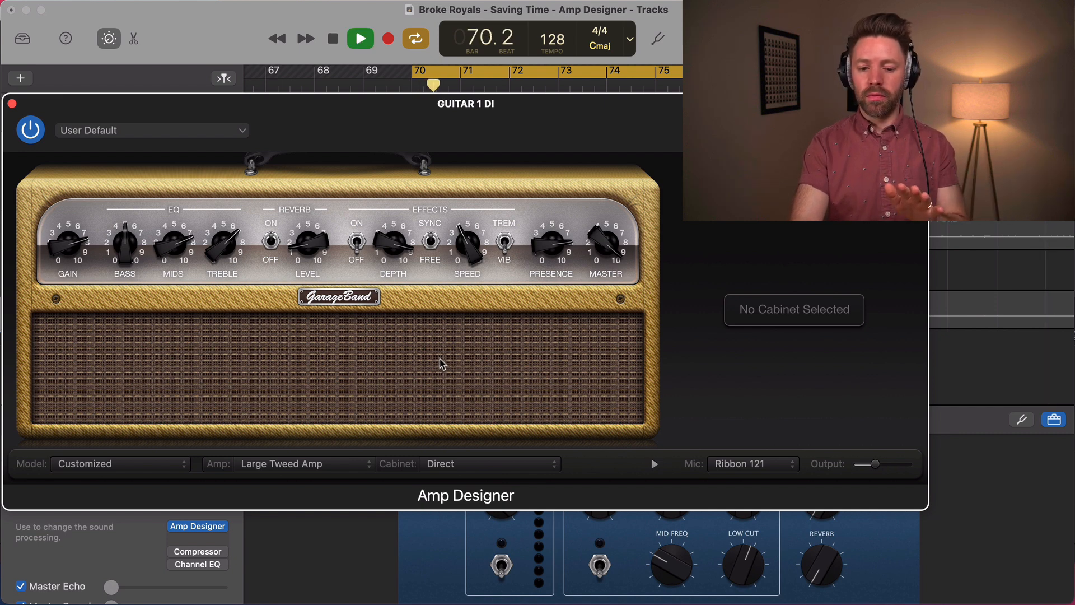
pyautogui.press('space')
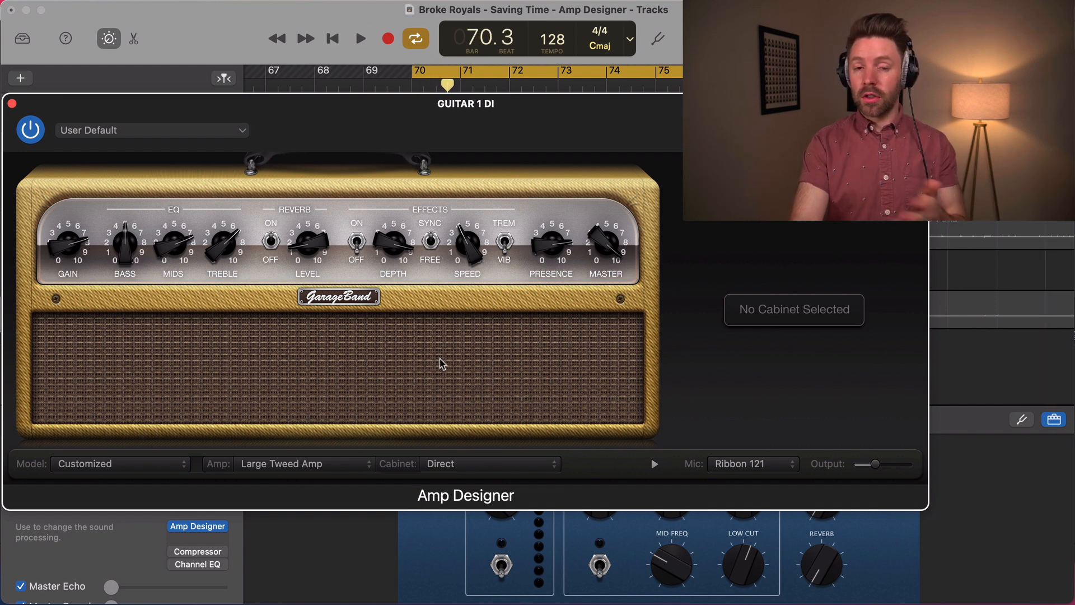
# Play the guitar section through the Boutique Retro 2x12 cabinet and switch to Tweed 4x10 to compare them.
pyautogui.click(478, 464)
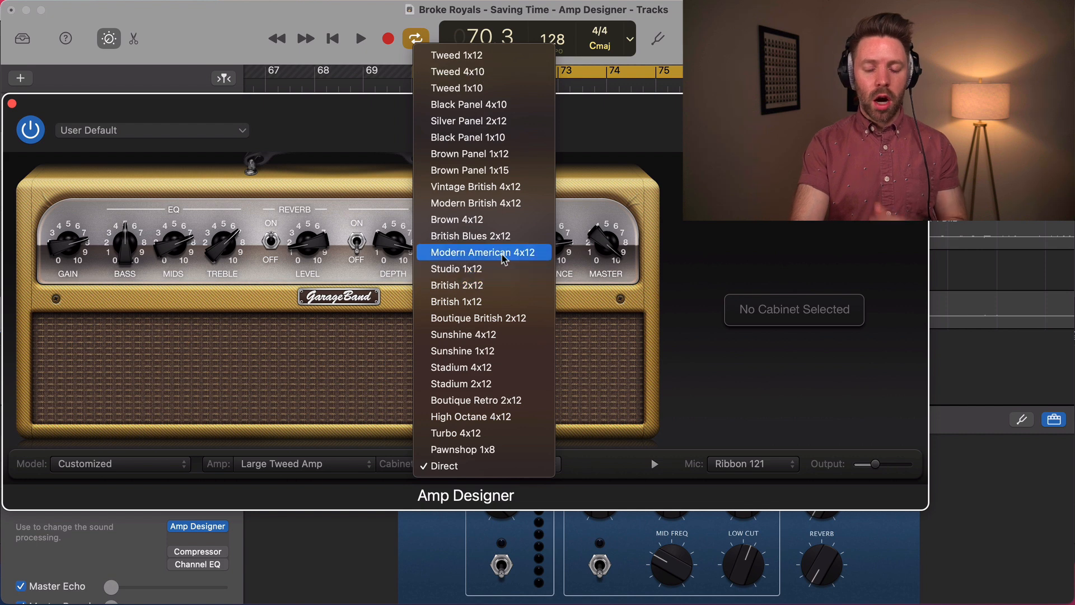
pyautogui.click(487, 401)
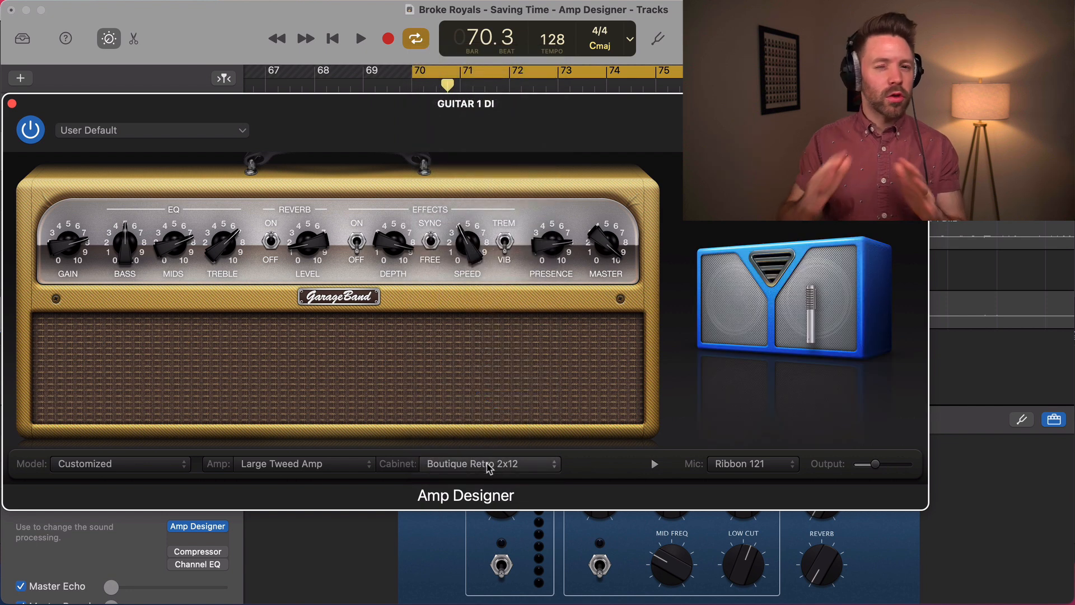
pyautogui.press('space')
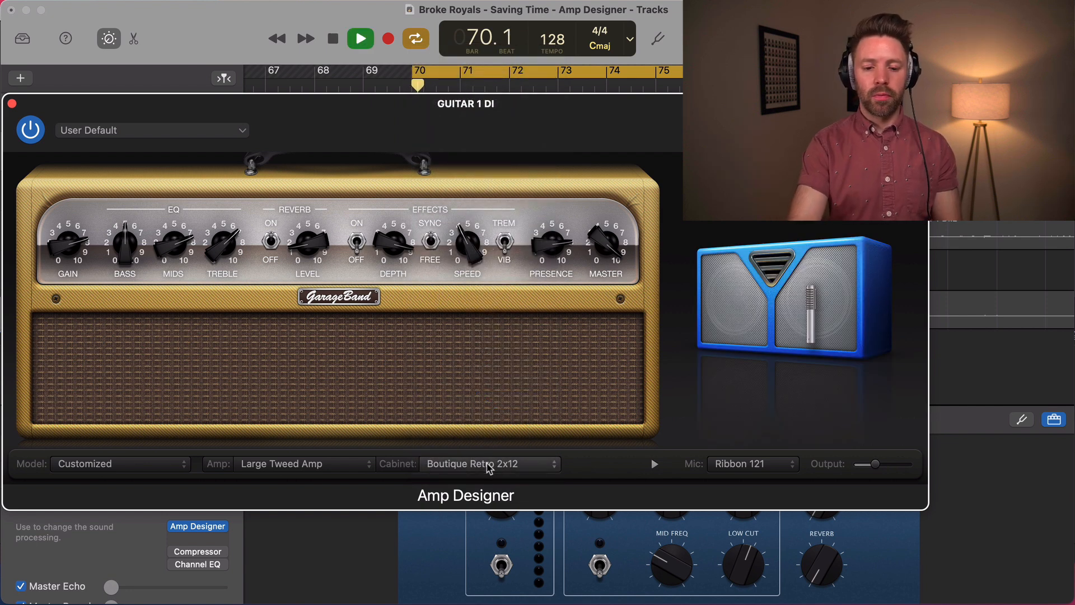
pyautogui.click(489, 468)
pyautogui.click(480, 138)
# Compare the Modern American 4x12 cabinet with the Boutique Retro 2x12 cabinet while the guitar part keeps playing.
pyautogui.click(503, 472)
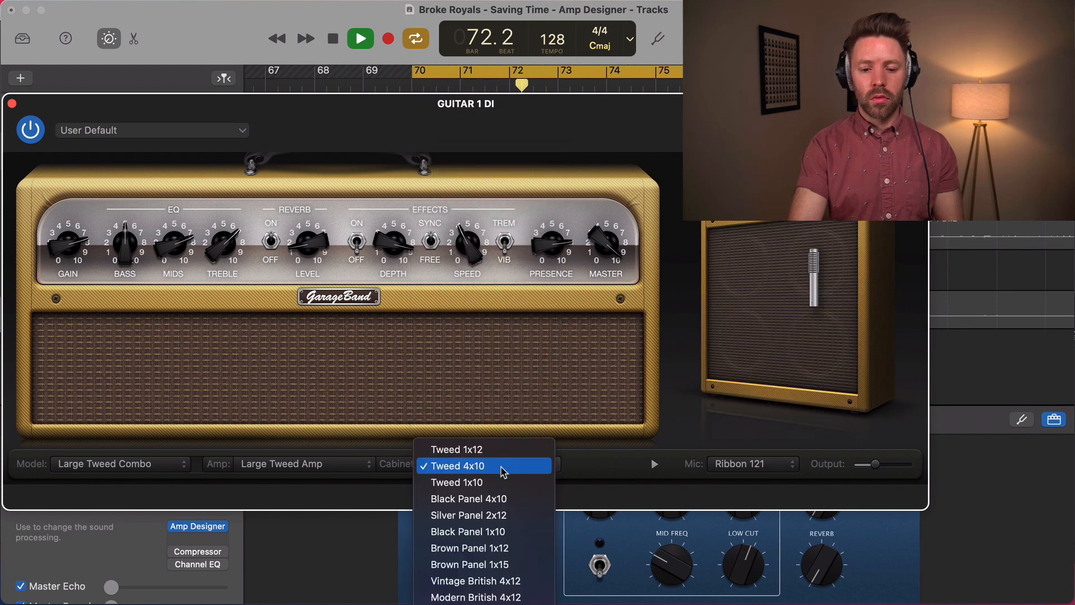
pyautogui.scroll(-5, 503, 473)
pyautogui.scroll(-2, 503, 473)
pyautogui.click(502, 472)
pyautogui.click(502, 470)
pyautogui.scroll(-1, 500, 470)
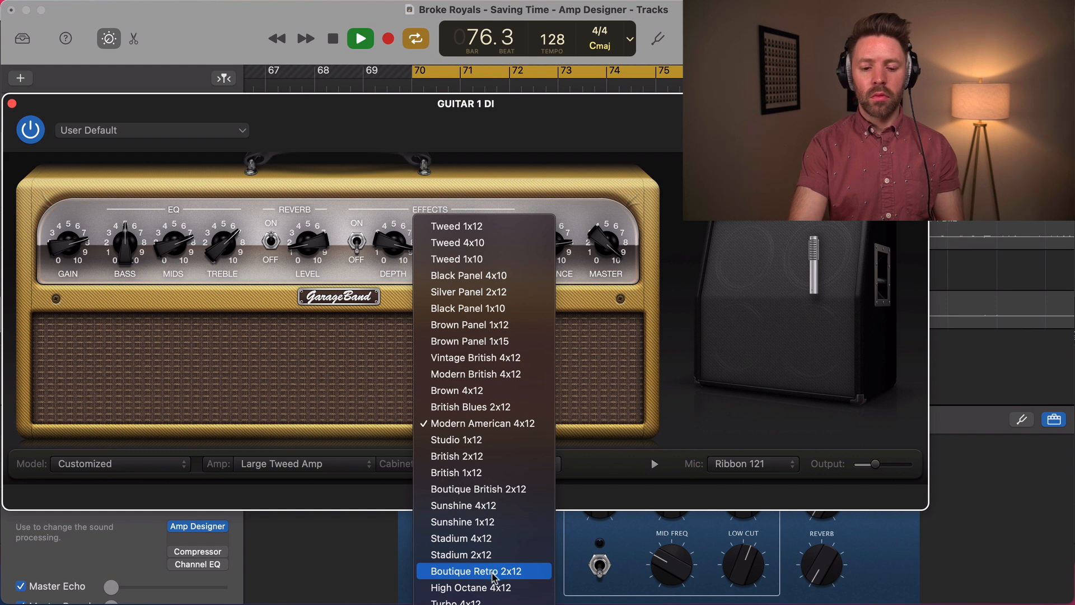
pyautogui.click(494, 577)
# Alternate the cabinet between Tweed 4x10 and Modern American 4x12 during playback, ending on Tweed 4x10.
pyautogui.click(493, 463)
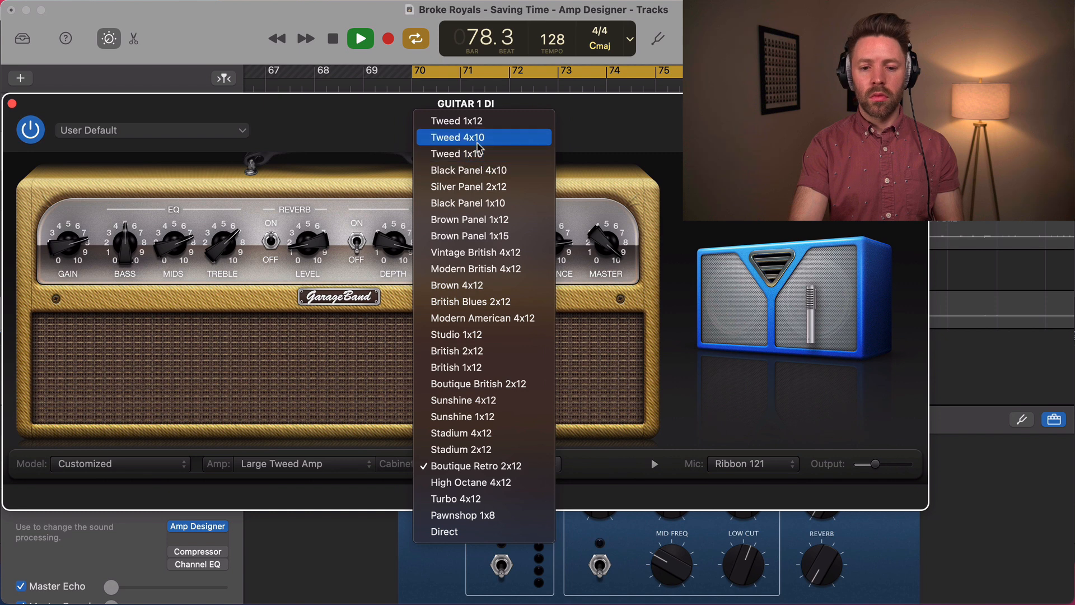
pyautogui.click(478, 144)
pyautogui.click(491, 464)
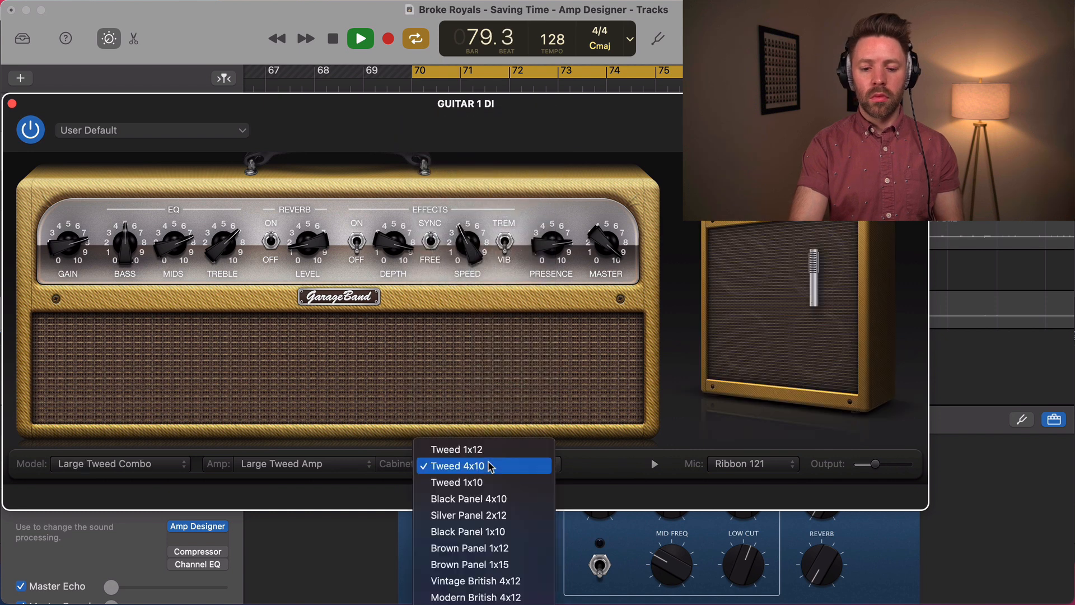
pyautogui.scroll(-3, 491, 467)
pyautogui.click(492, 424)
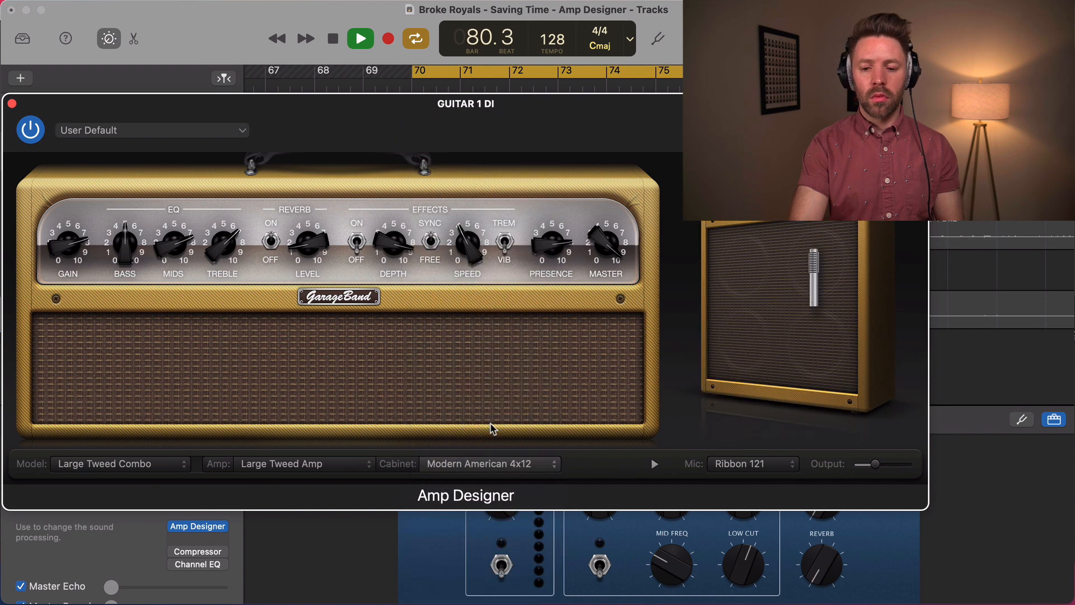
pyautogui.click(492, 463)
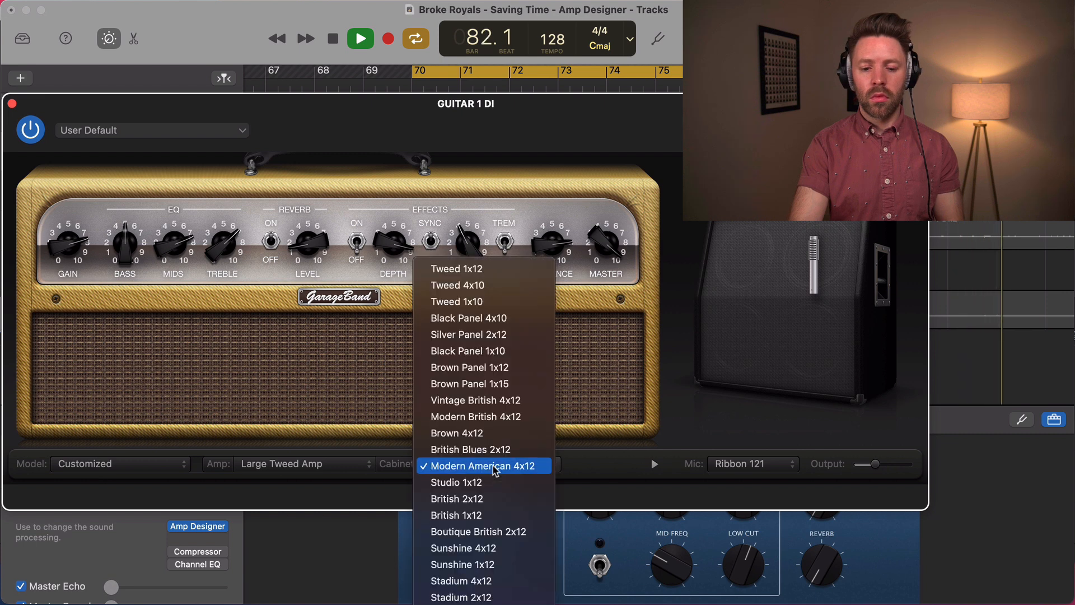
pyautogui.click(486, 287)
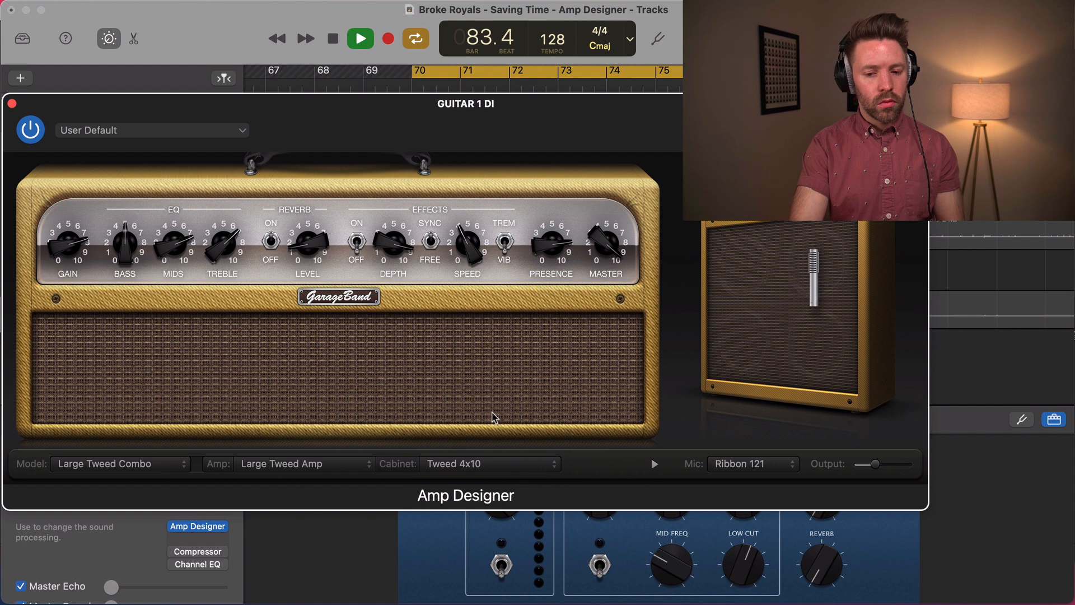
# Listen to the Modern American 4x12 and Boutique Retro 2x12 cabinets once more, then stop the playback.
pyautogui.click(503, 467)
pyautogui.scroll(-5, 502, 470)
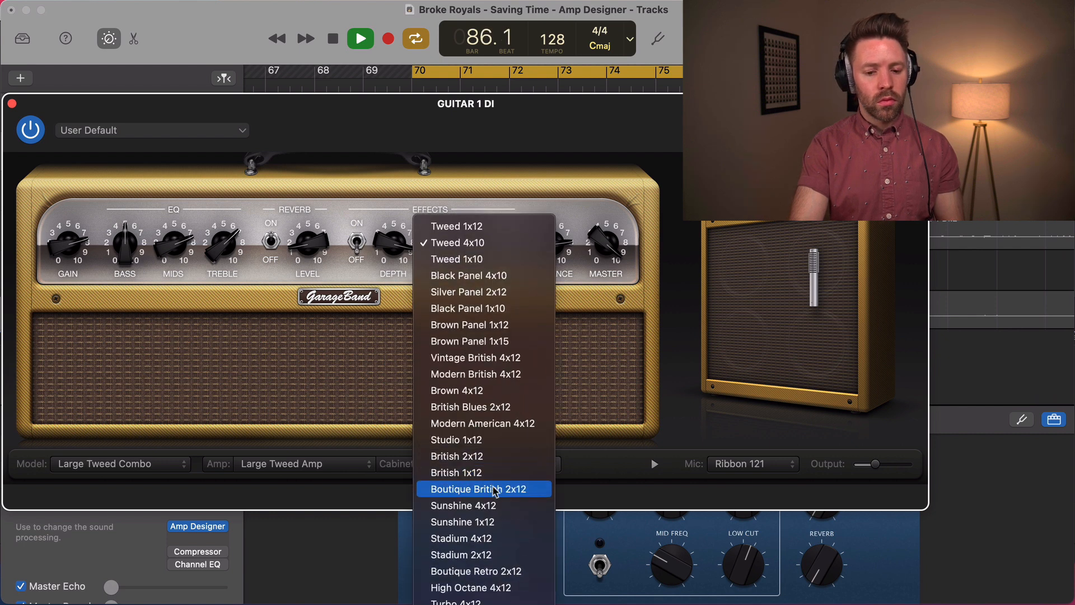
pyautogui.click(487, 423)
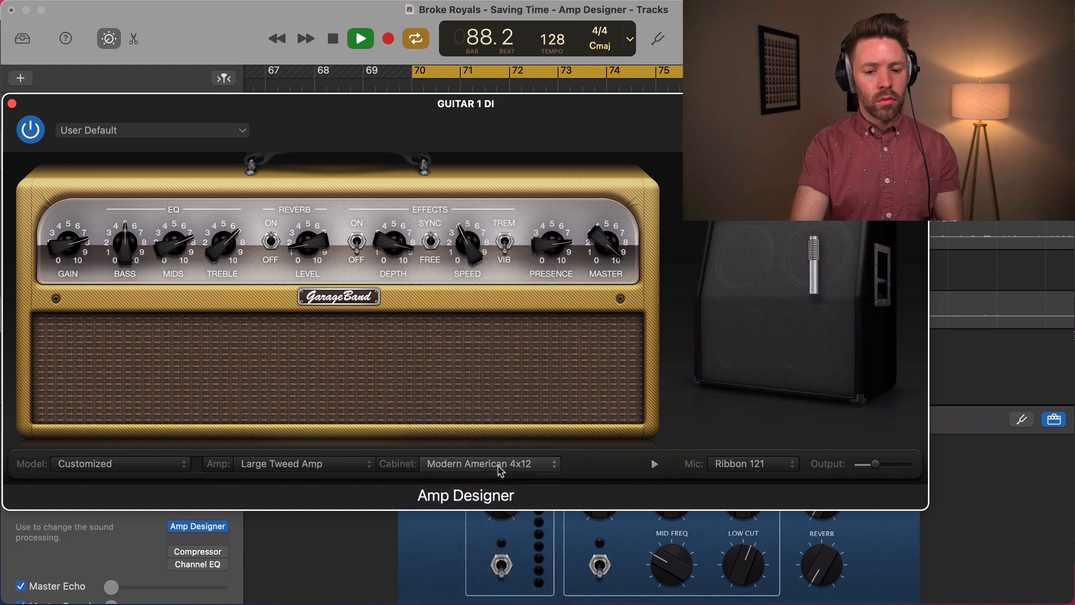
pyautogui.click(501, 464)
pyautogui.click(493, 571)
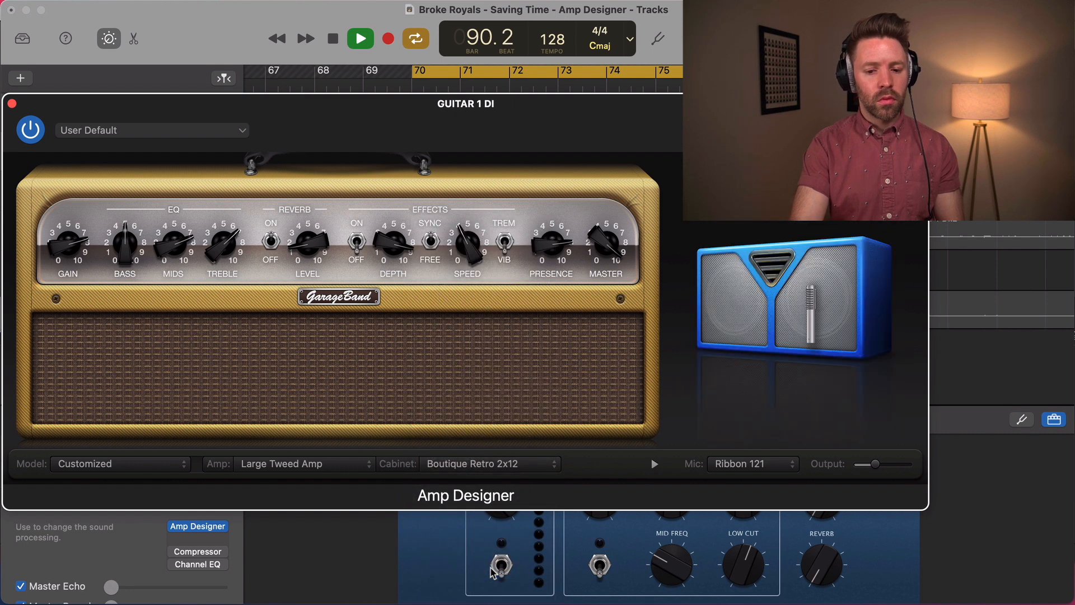
pyautogui.press('space')
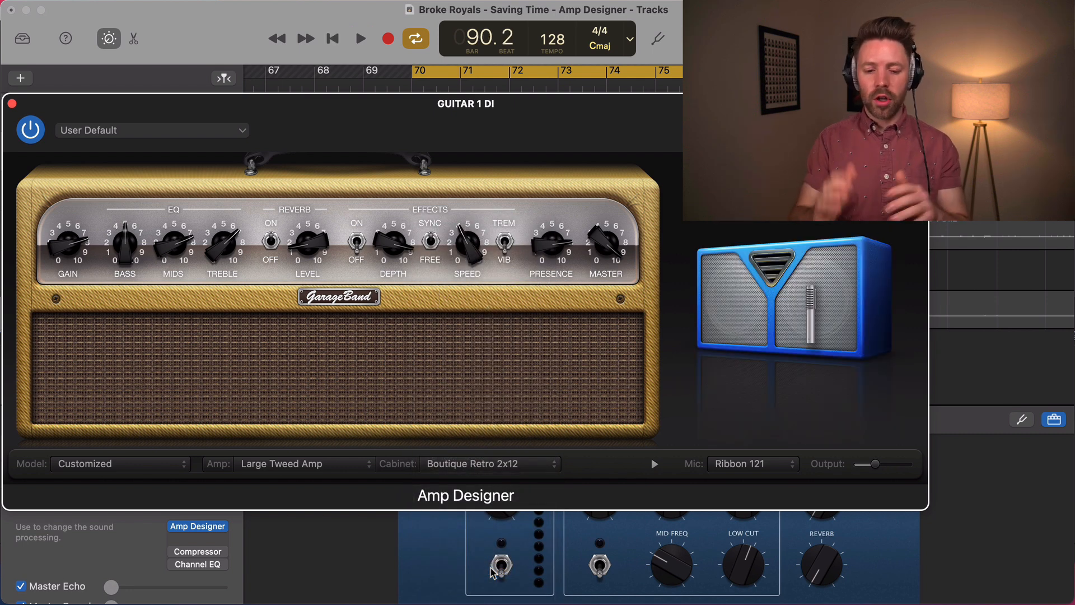
# Set the Large Tweed Amp's cabinet back to Tweed 4x10.
pyautogui.click(533, 469)
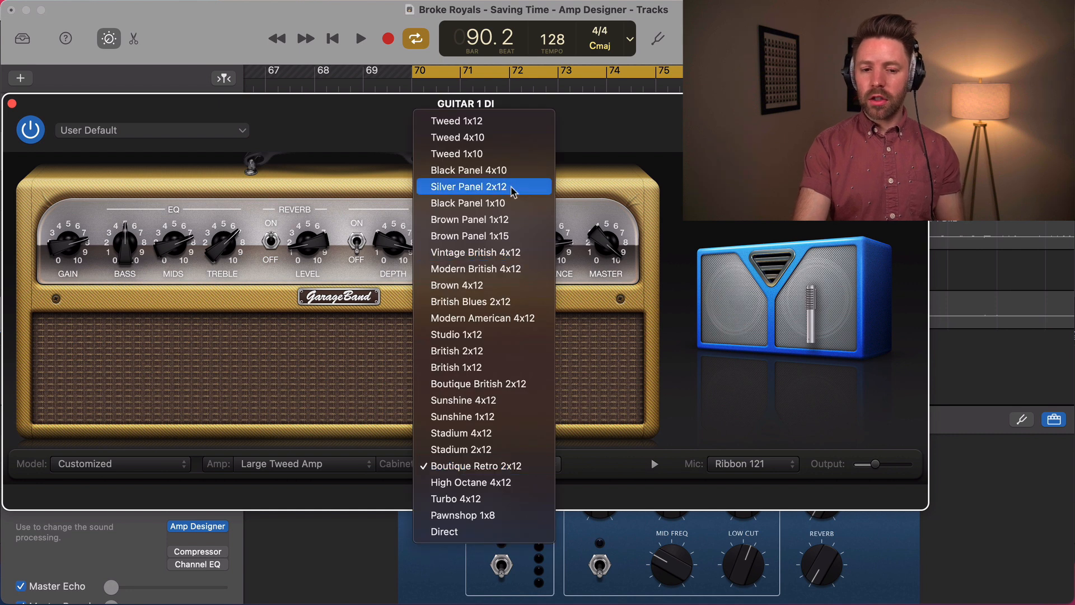
pyautogui.click(504, 138)
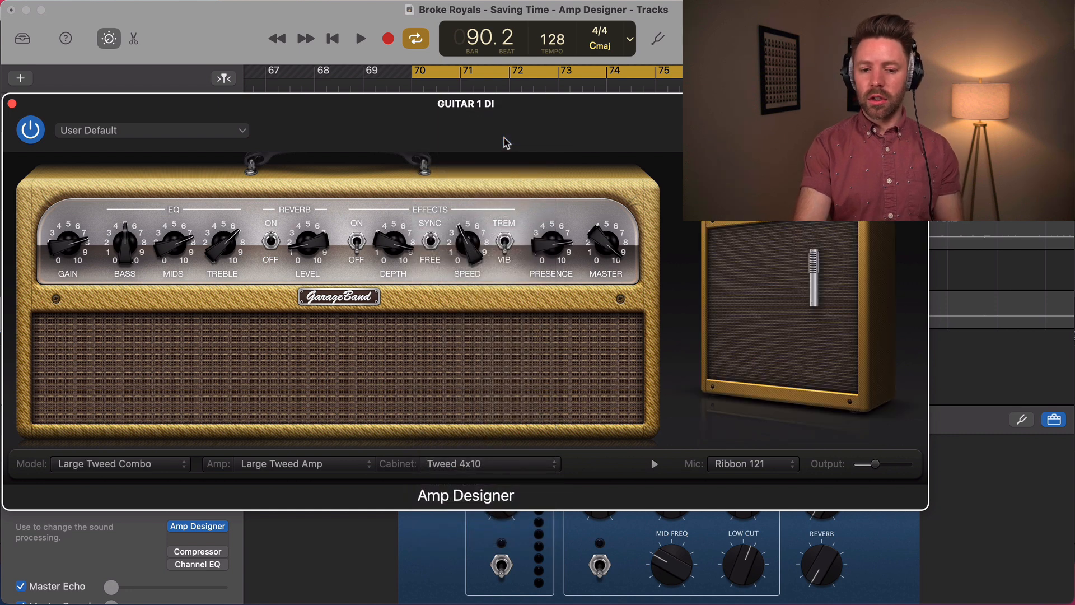
# Listen to the Tweed 4x10 cabinet, then shift the mic slightly off the speaker's center during playback.
pyautogui.press('space')
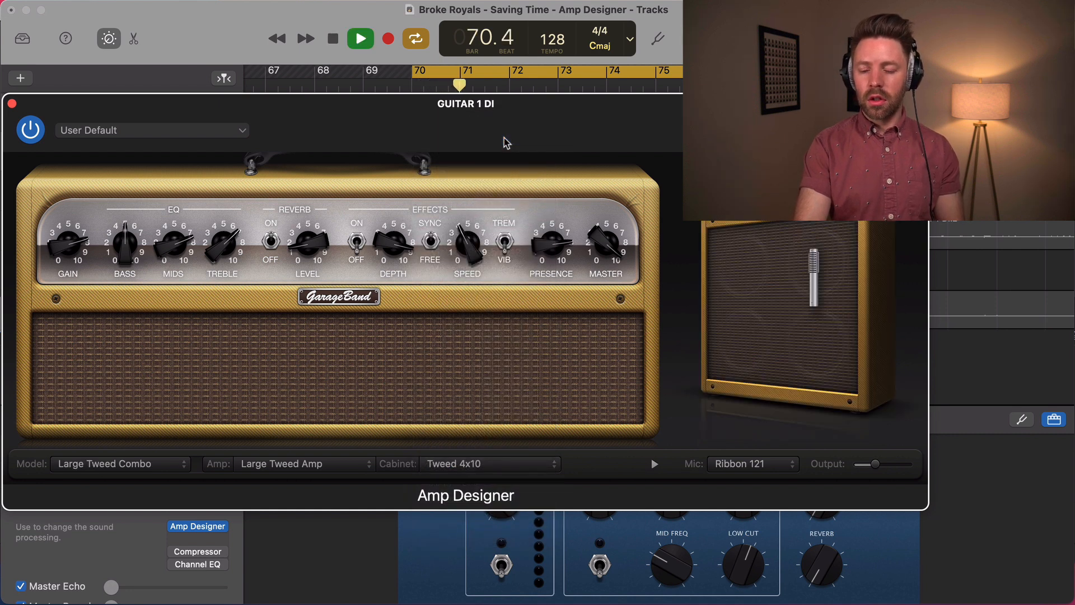
pyautogui.press('space')
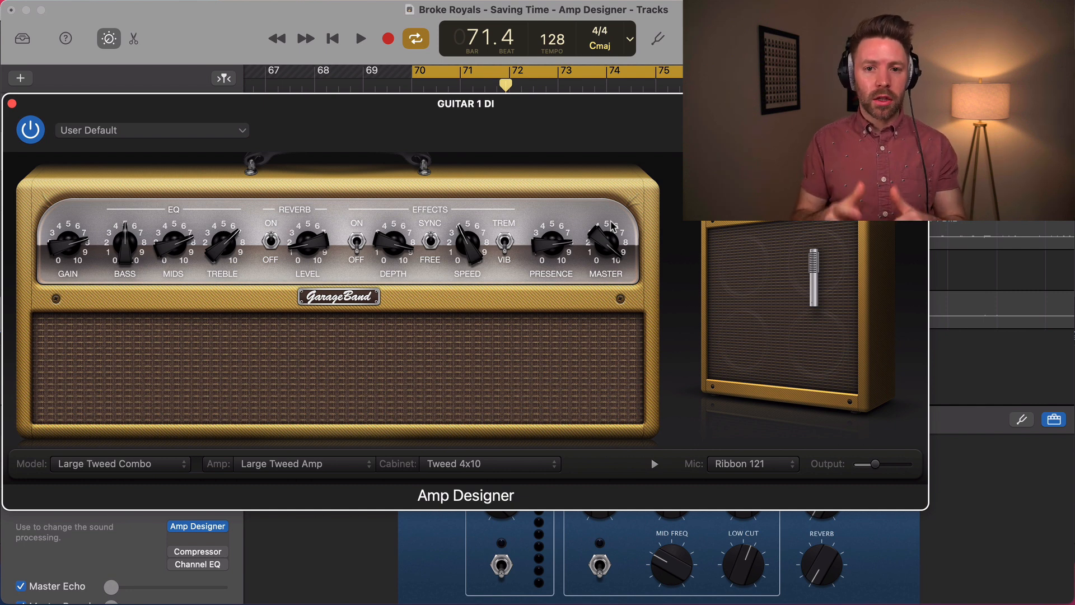
pyautogui.moveTo(733, 334)
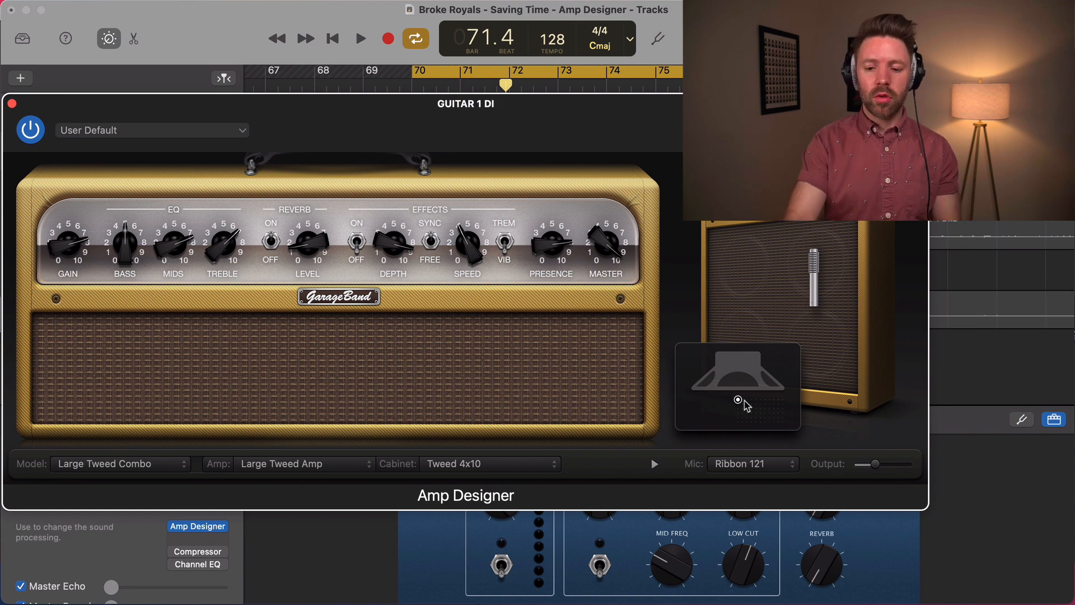
pyautogui.press('space')
pyautogui.moveTo(738, 400)
pyautogui.mouseDown()
pyautogui.moveTo(784, 401)
pyautogui.moveTo(735, 399)
pyautogui.moveTo(736, 429)
pyautogui.moveTo(783, 423)
pyautogui.moveTo(736, 397)
pyautogui.moveTo(746, 400)
pyautogui.mouseUp()
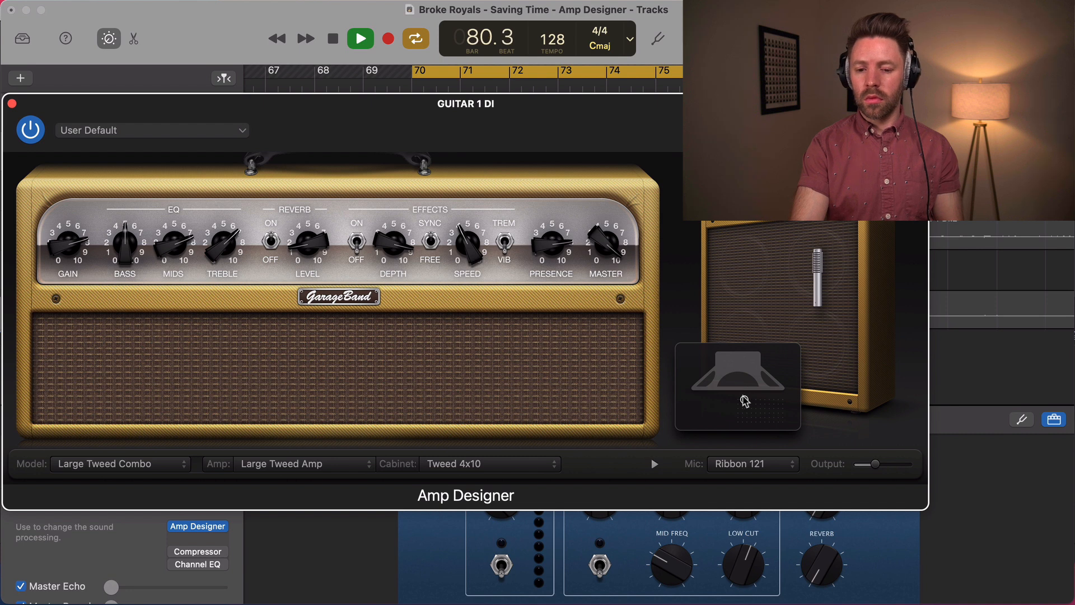
pyautogui.press('space')
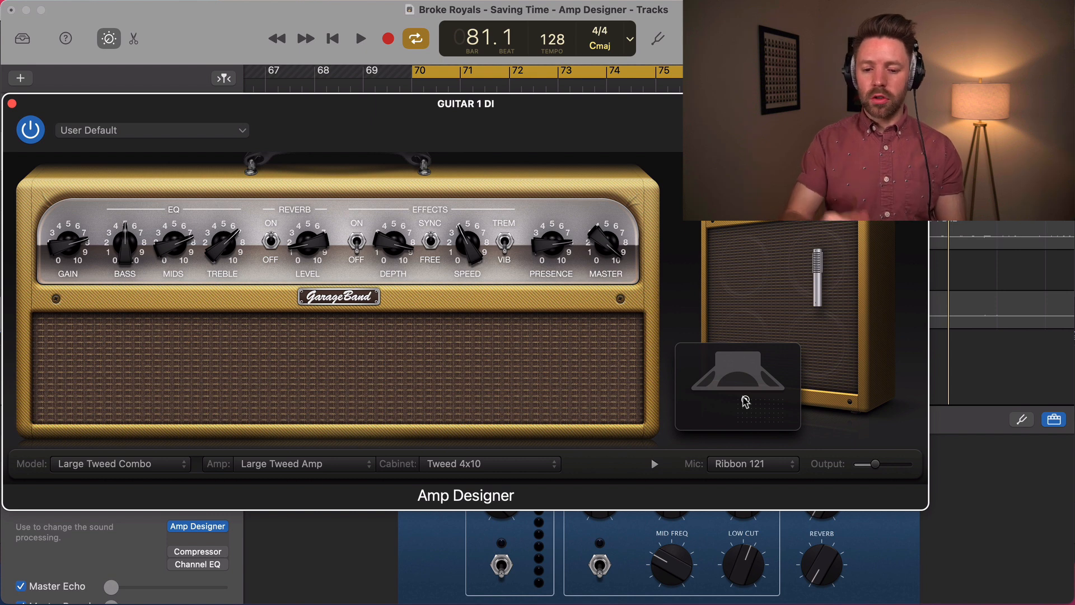
# Review the available mics, then play the guitar part through Condenser 87, Condenser 414 and Dynamic 20.
pyautogui.click(753, 465)
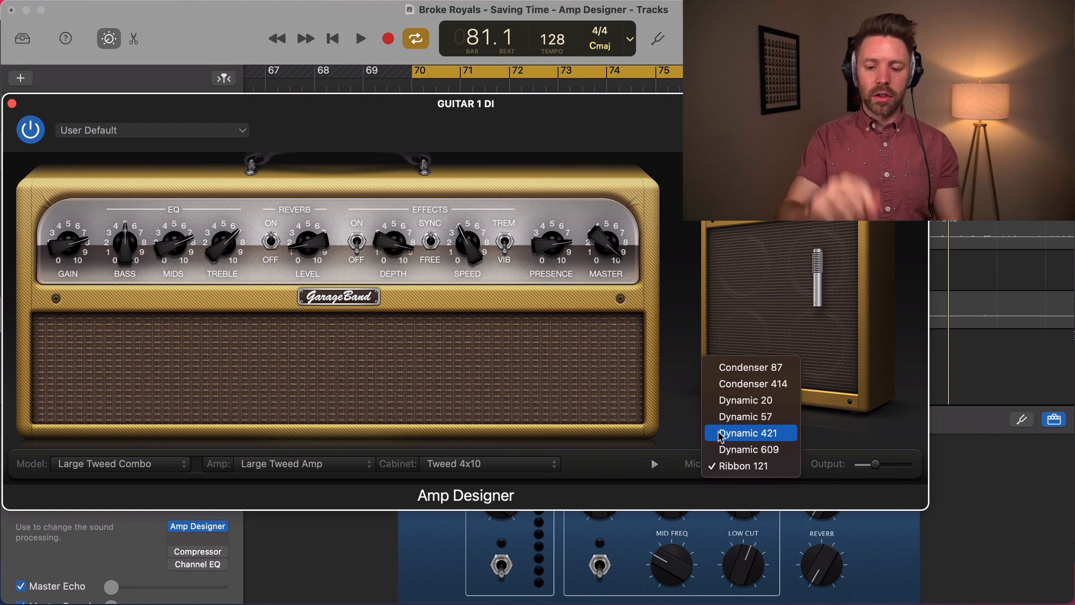
pyautogui.click(728, 468)
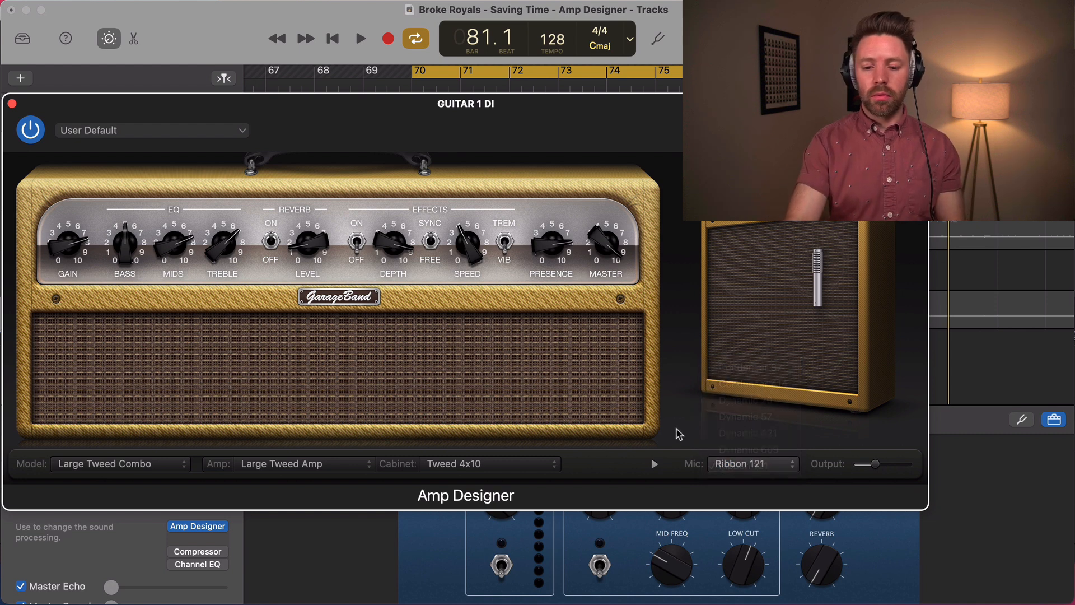
pyautogui.press('space')
pyautogui.click(726, 461)
pyautogui.click(739, 365)
pyautogui.click(754, 468)
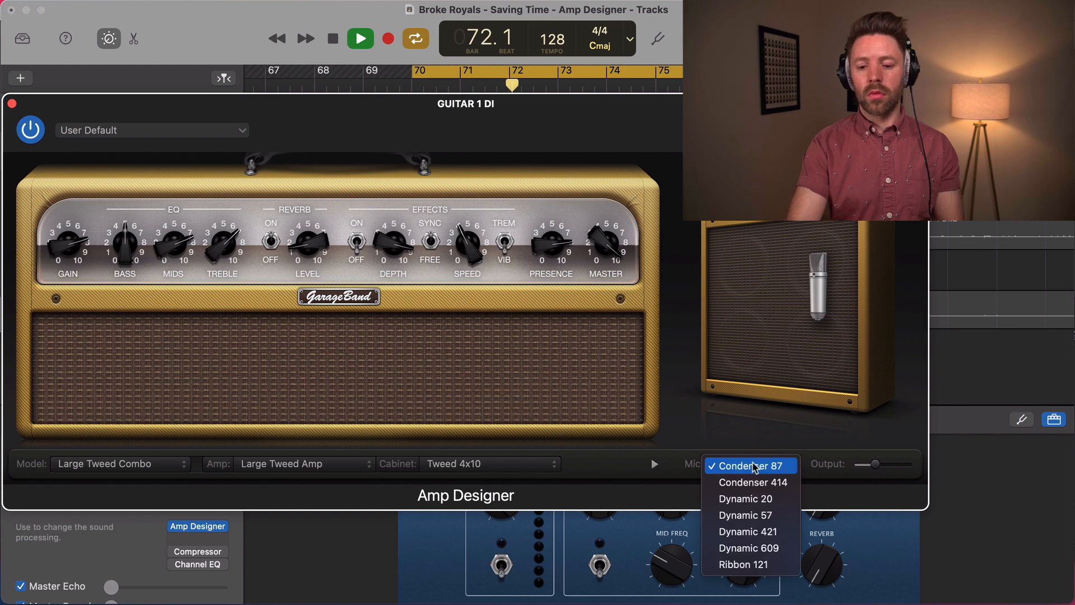
pyautogui.click(753, 482)
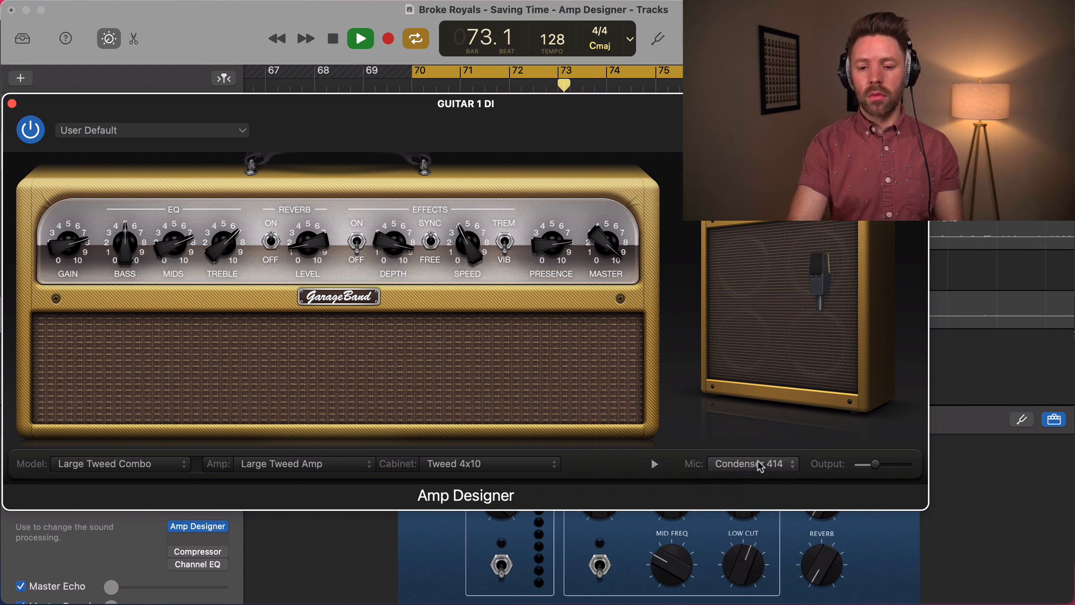
pyautogui.click(759, 467)
pyautogui.click(762, 480)
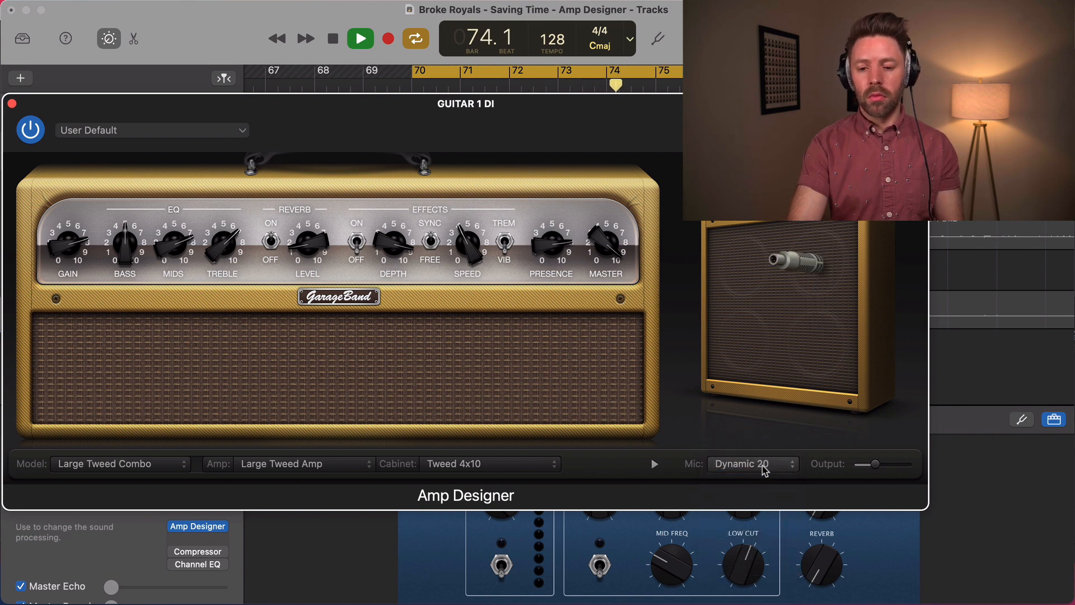
# Audition the Dynamic 57, Dynamic 421 and Dynamic 609 mics during playback, ending on Ribbon 121.
pyautogui.click(761, 465)
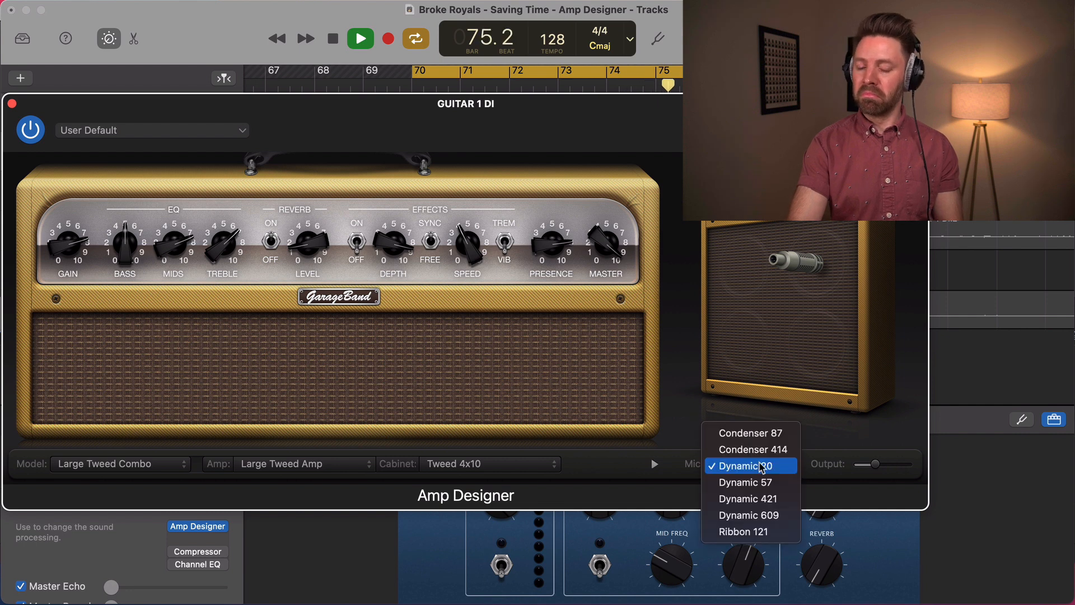
pyautogui.click(760, 485)
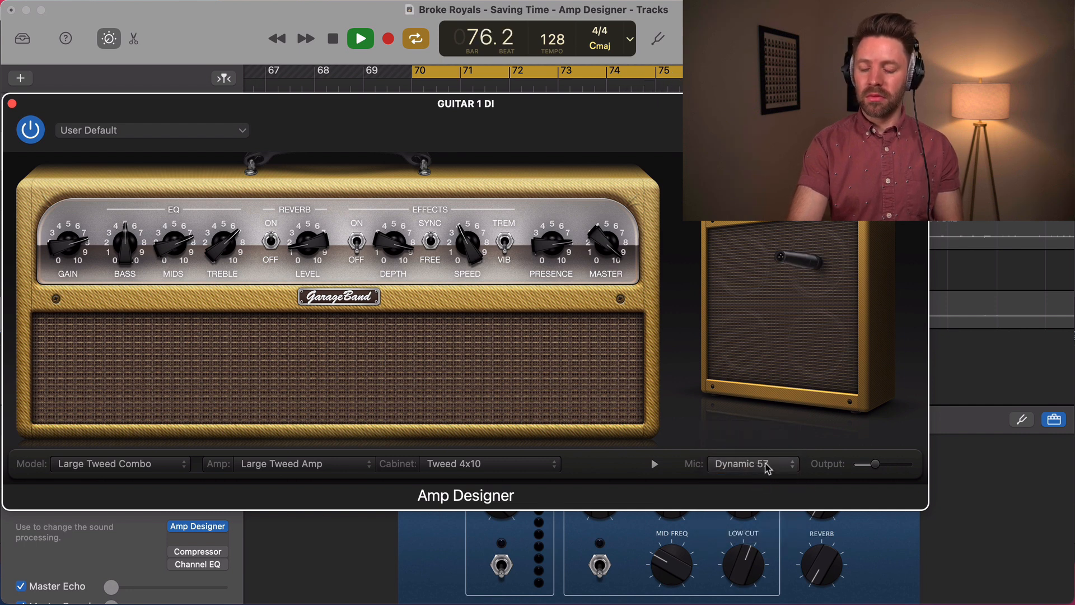
pyautogui.click(767, 468)
pyautogui.click(768, 482)
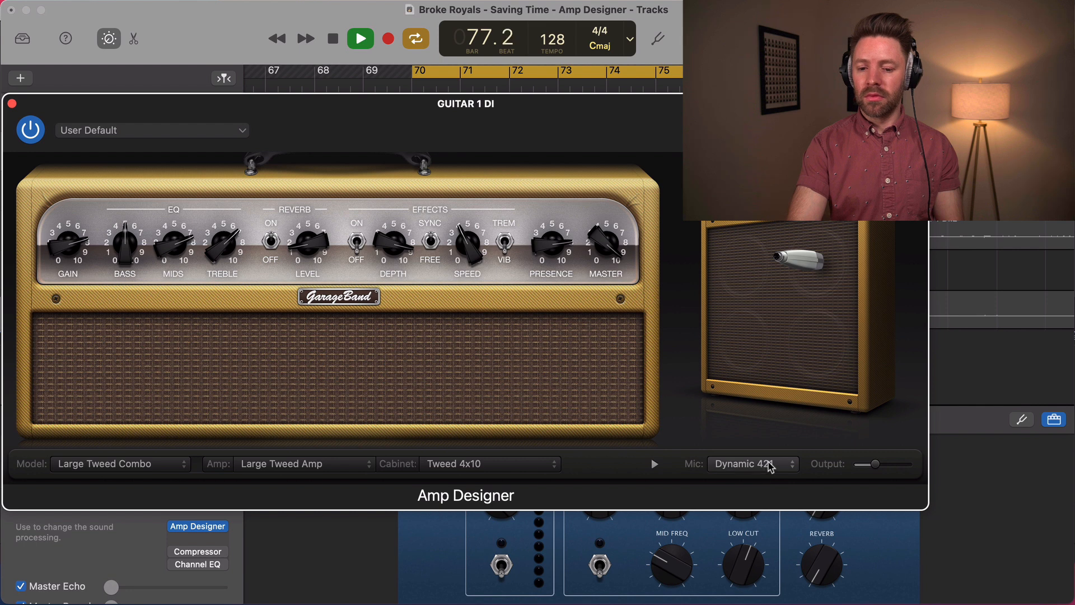
pyautogui.click(769, 467)
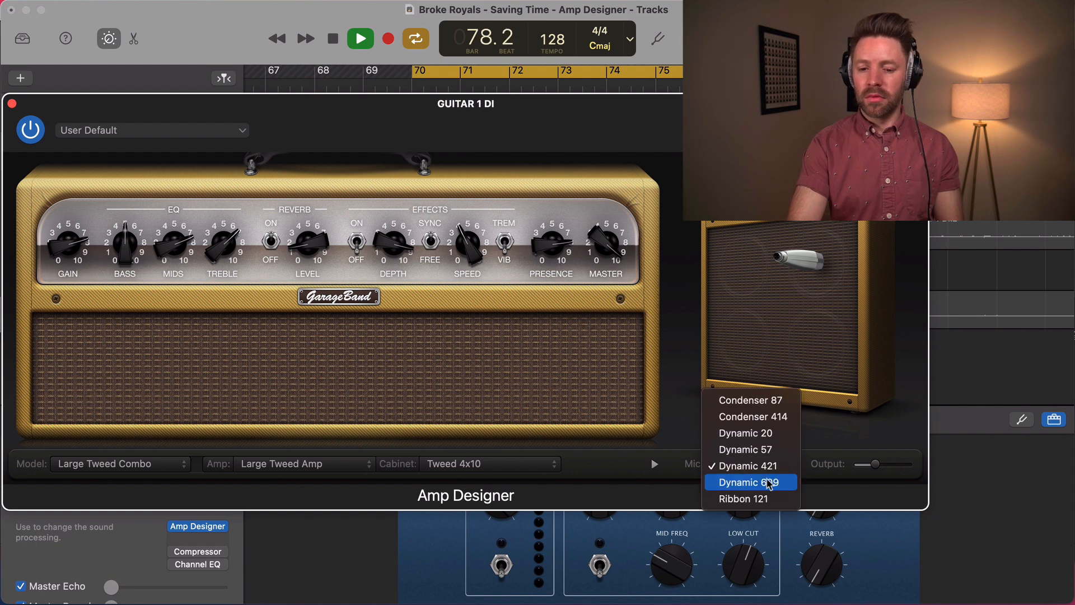
pyautogui.click(768, 479)
pyautogui.click(771, 477)
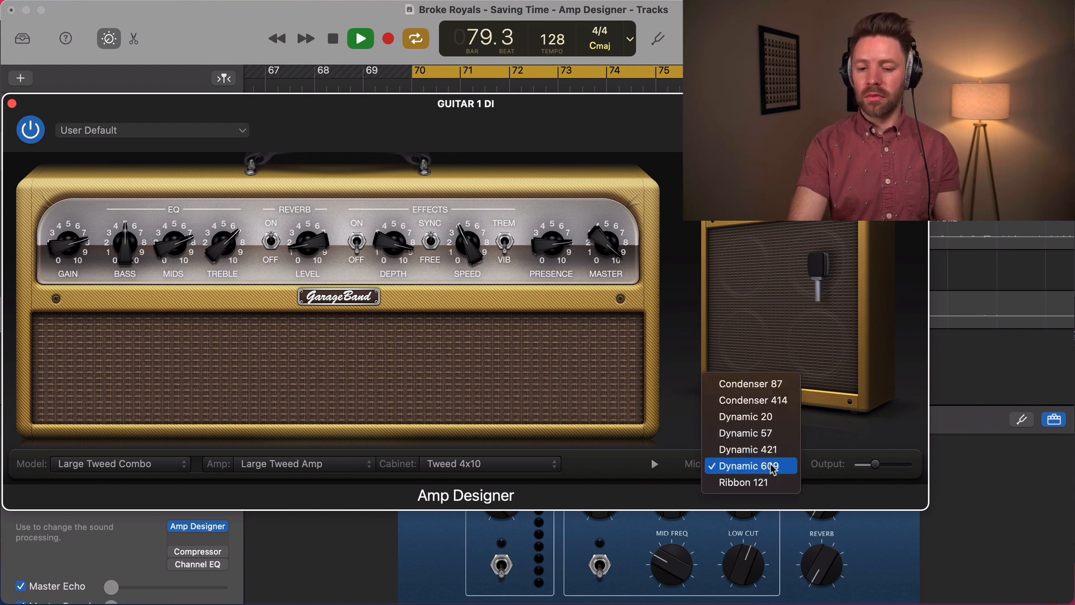
pyautogui.click(770, 483)
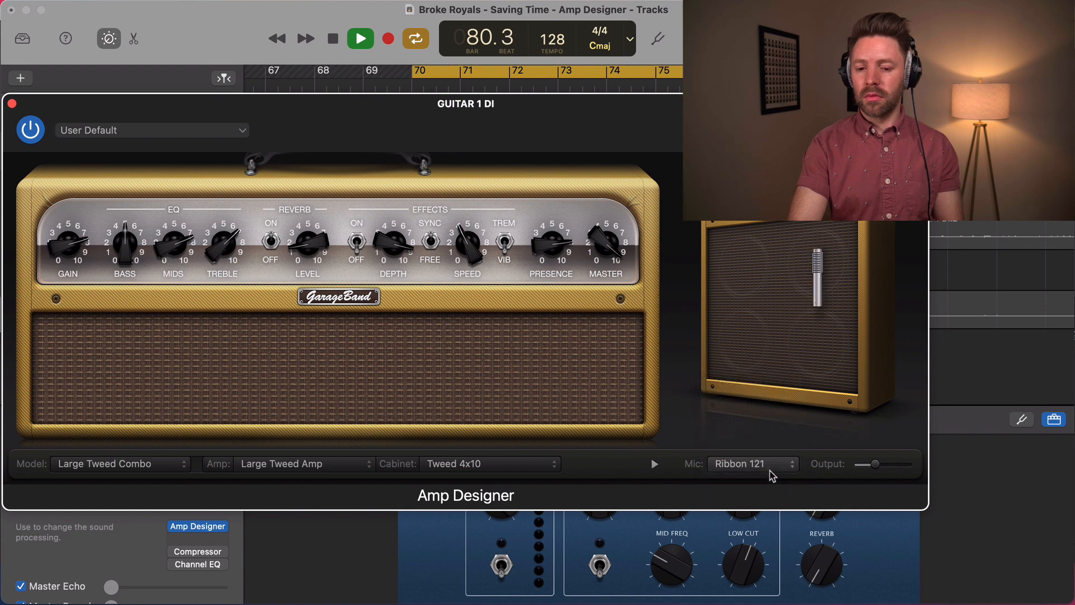
# Compare the Dynamic 609 and Condenser 414 mics during playback, returning to Ribbon 121.
pyautogui.click(772, 476)
pyautogui.click(767, 446)
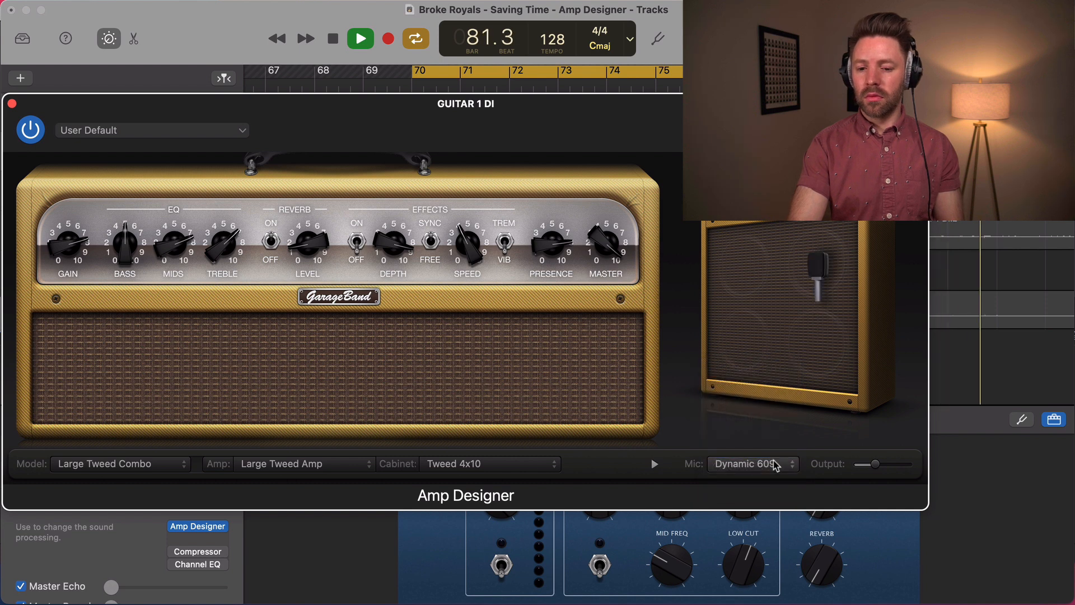
pyautogui.click(776, 466)
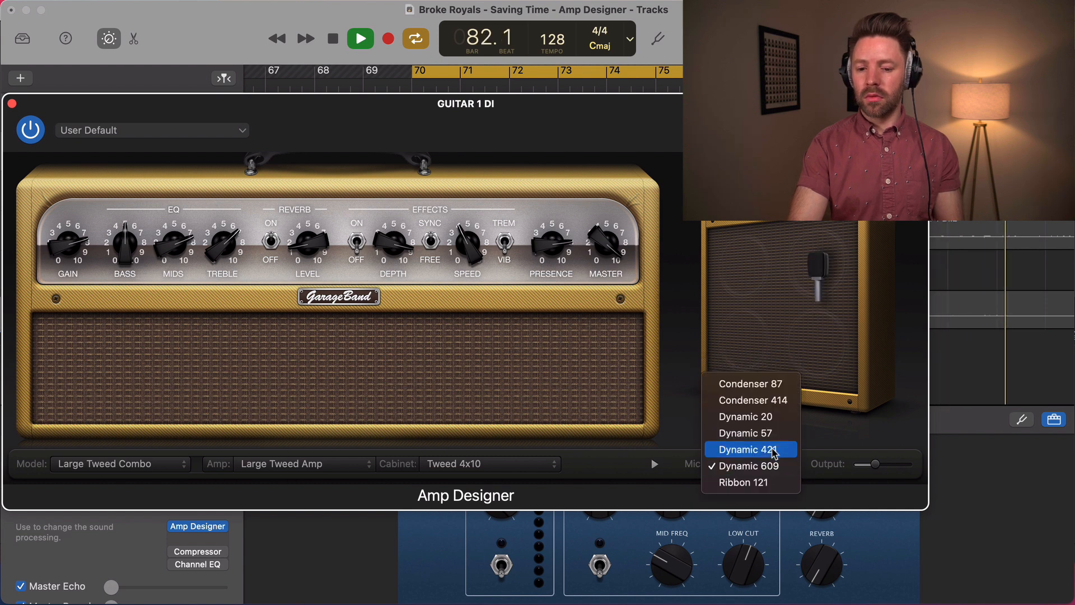
pyautogui.click(772, 401)
pyautogui.click(764, 463)
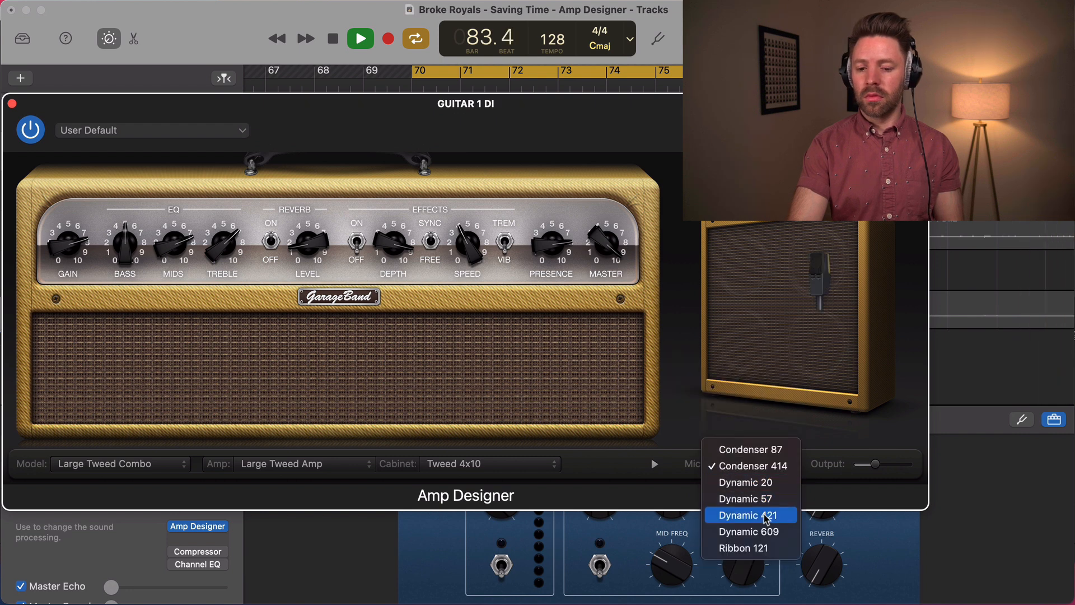
pyautogui.click(767, 531)
pyautogui.click(763, 464)
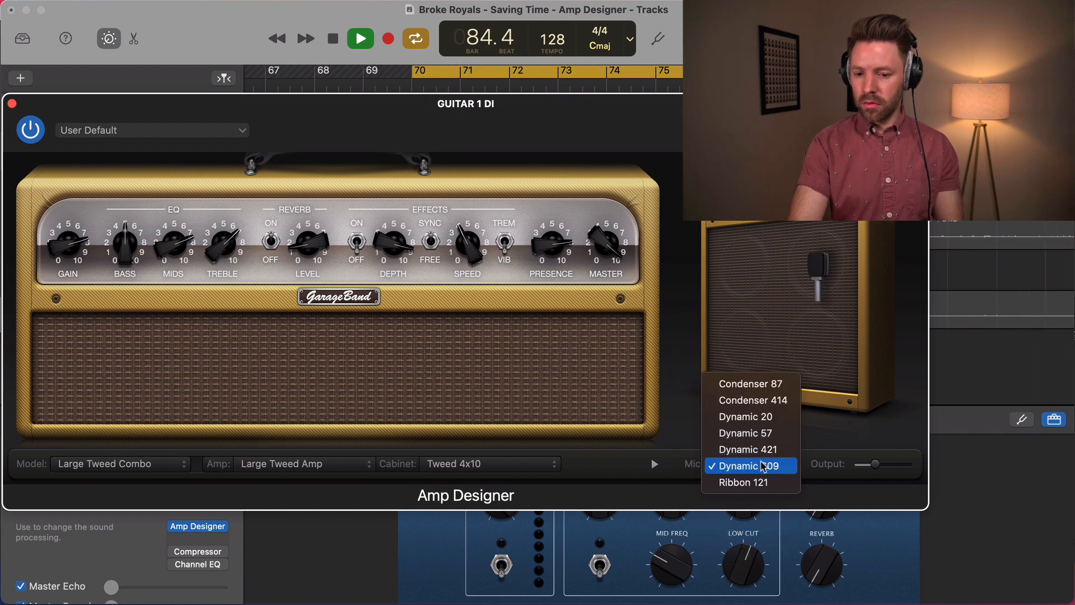
pyautogui.click(760, 482)
# Compare Dynamic 421 with Ribbon 121 on the cabinet, then stop the playback on Ribbon 121.
pyautogui.click(764, 467)
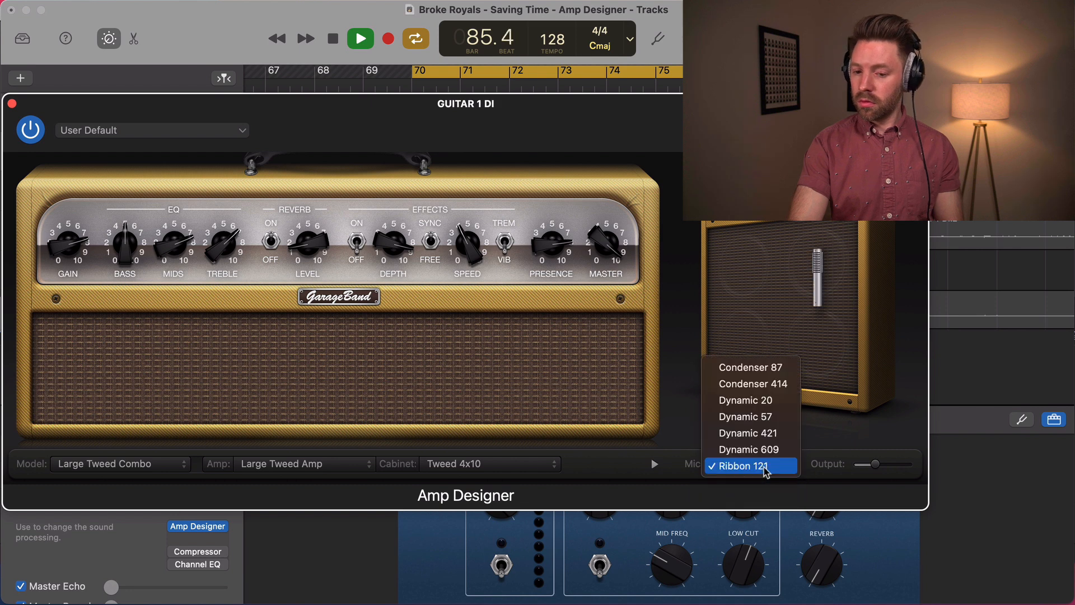
pyautogui.click(768, 433)
pyautogui.click(767, 469)
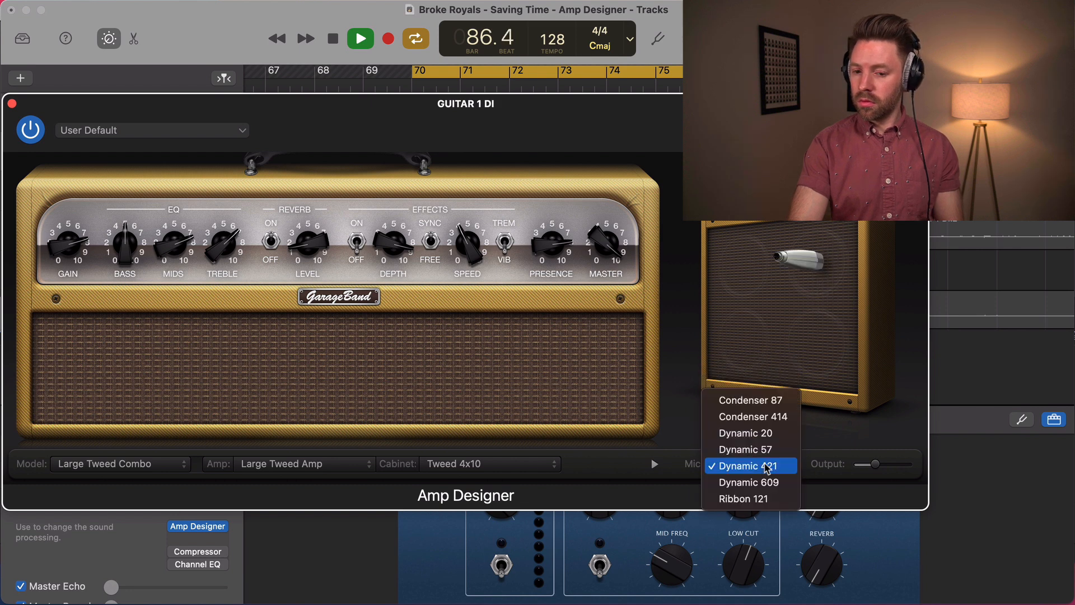
pyautogui.click(764, 497)
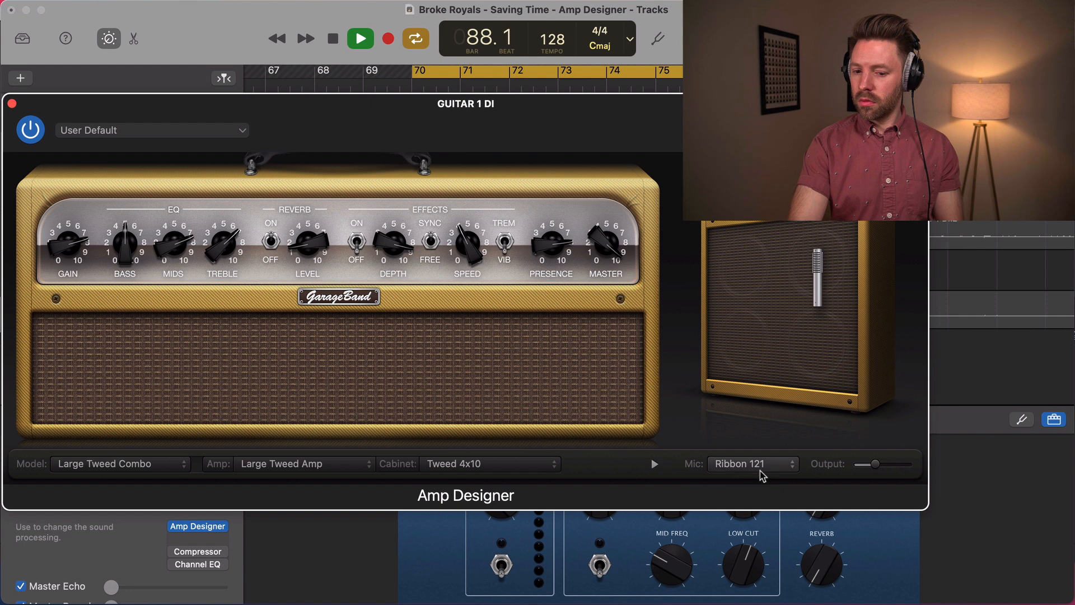
pyautogui.press('space')
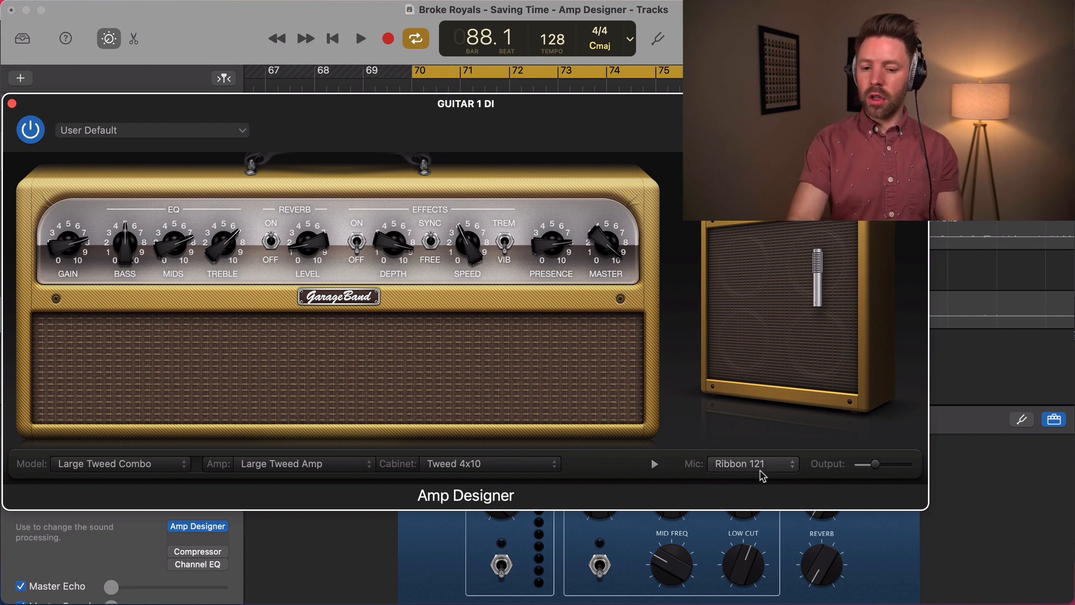
# Restart the playback and compare the Dynamic 609 mic with Ribbon 121.
pyautogui.click(763, 466)
pyautogui.click(812, 465)
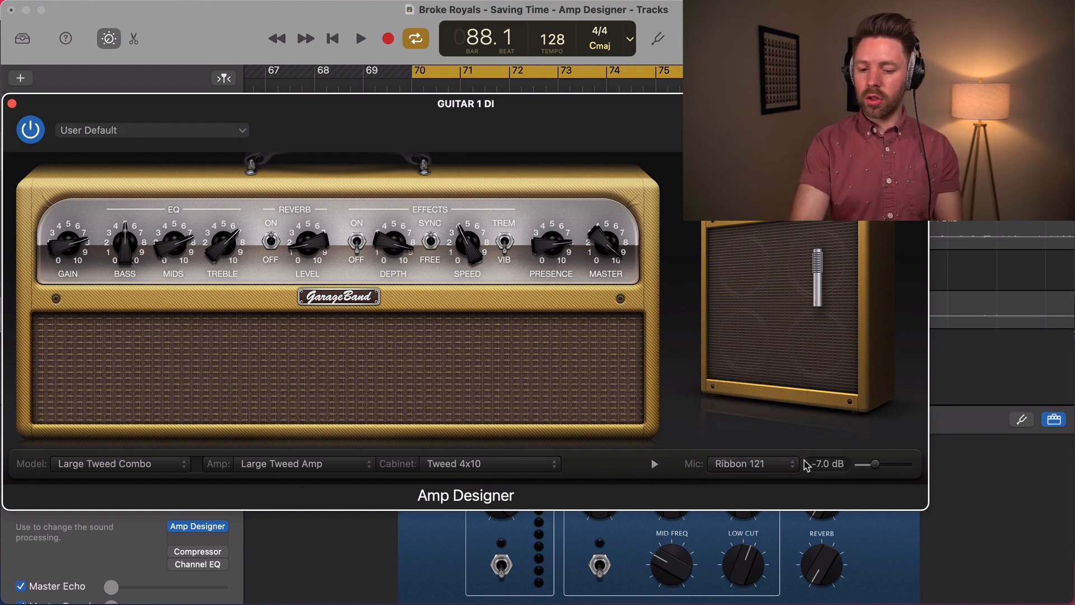
pyautogui.press('space')
pyautogui.click(782, 470)
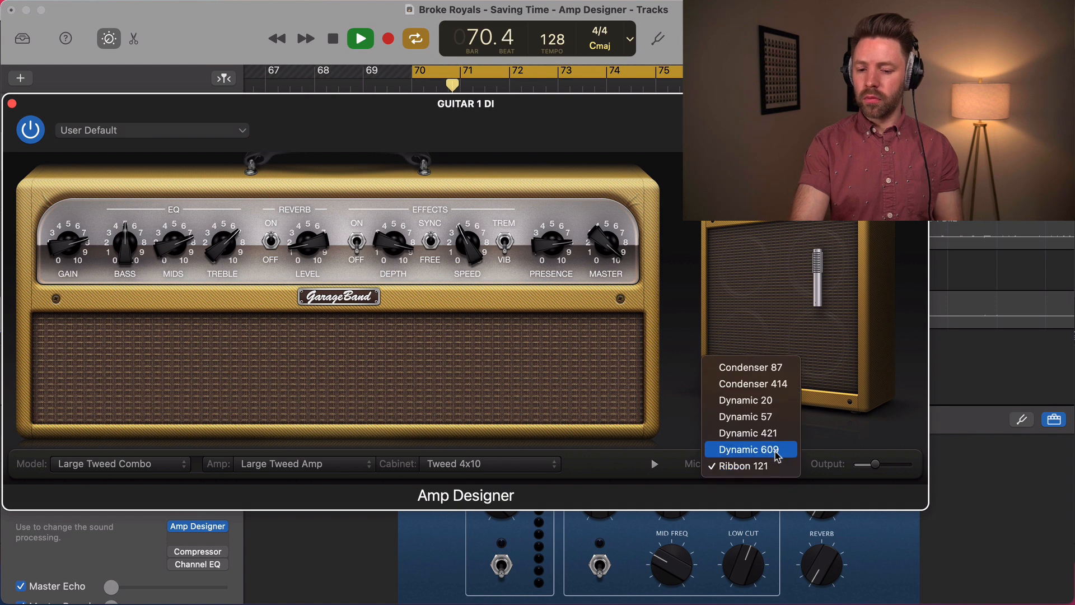
pyautogui.click(779, 450)
pyautogui.click(774, 469)
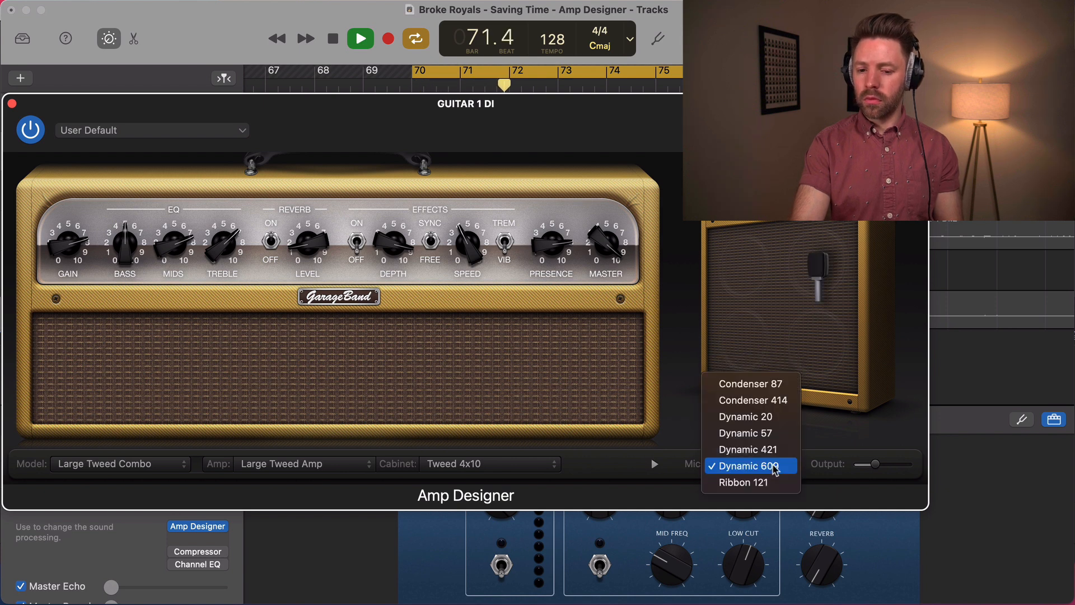
pyautogui.click(770, 482)
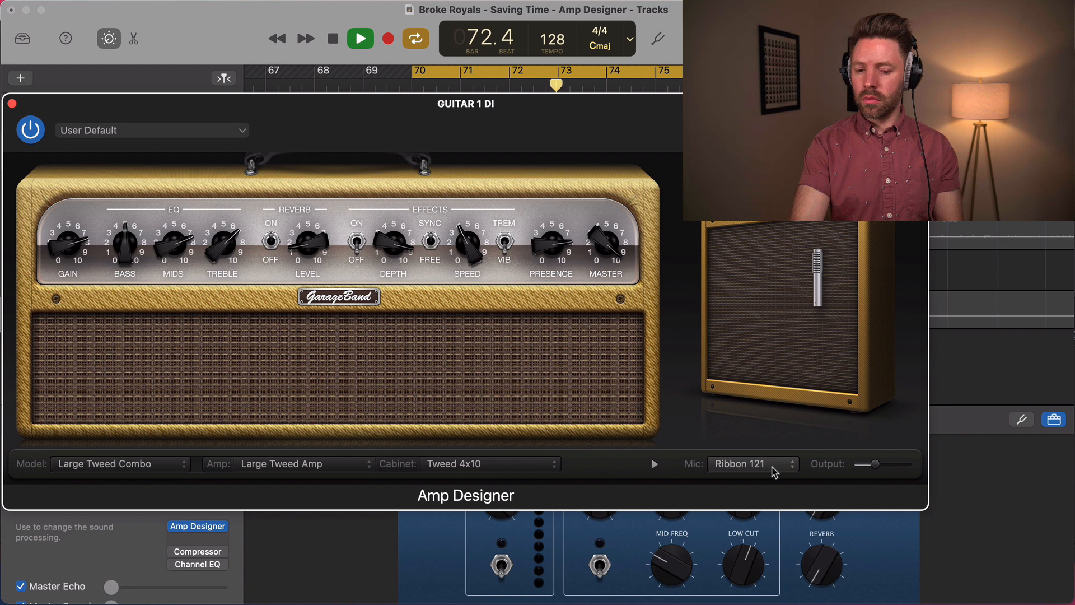
# Listen to Dynamic 609 once more, switch back to Ribbon 121 and stop the playback.
pyautogui.click(775, 471)
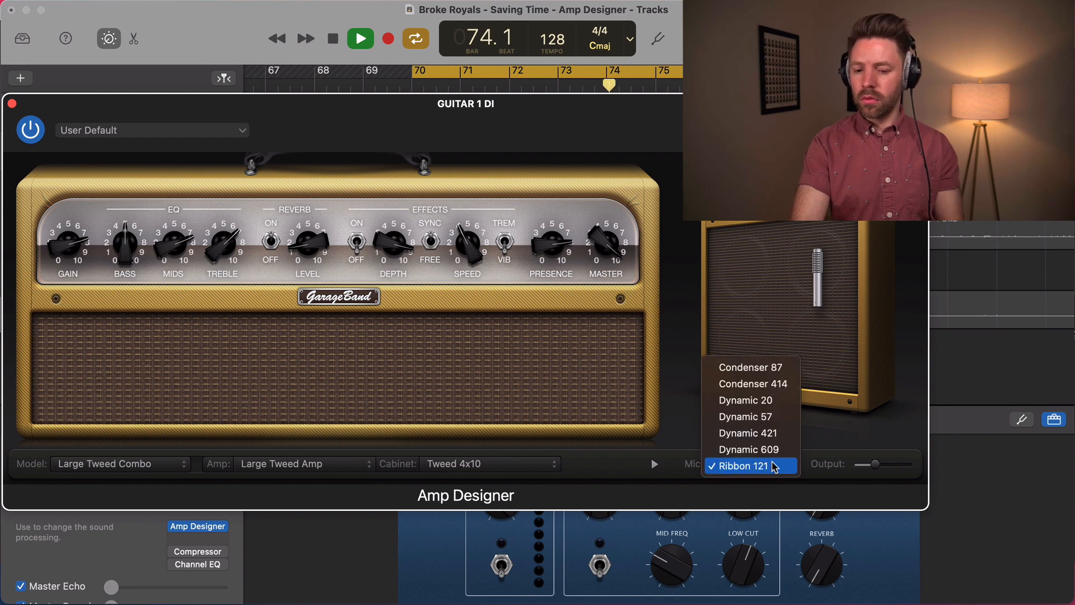
pyautogui.click(779, 449)
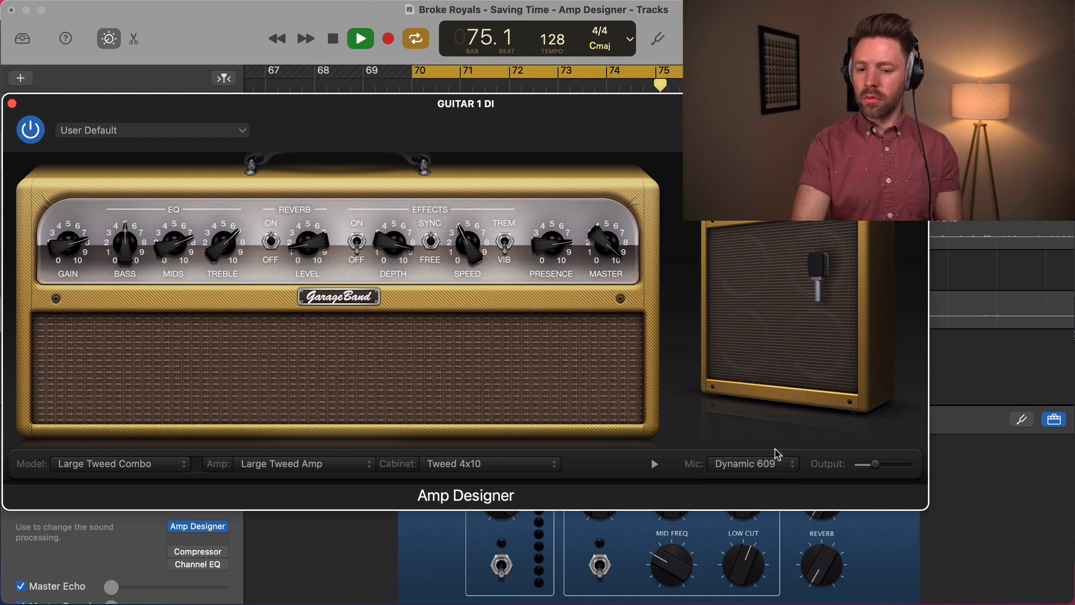
pyautogui.click(774, 469)
pyautogui.click(771, 481)
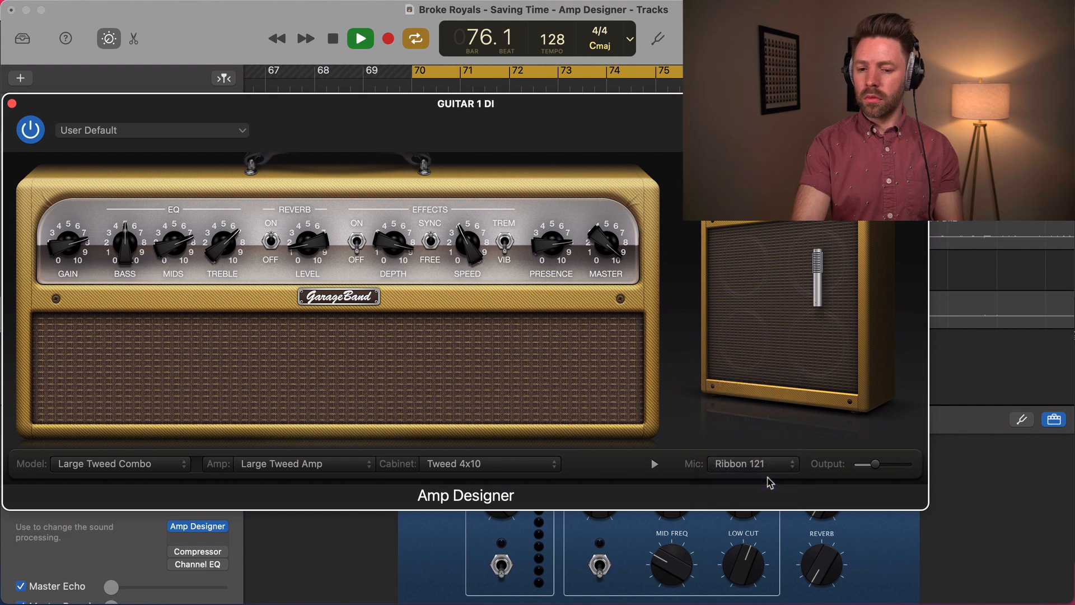
pyautogui.press('space')
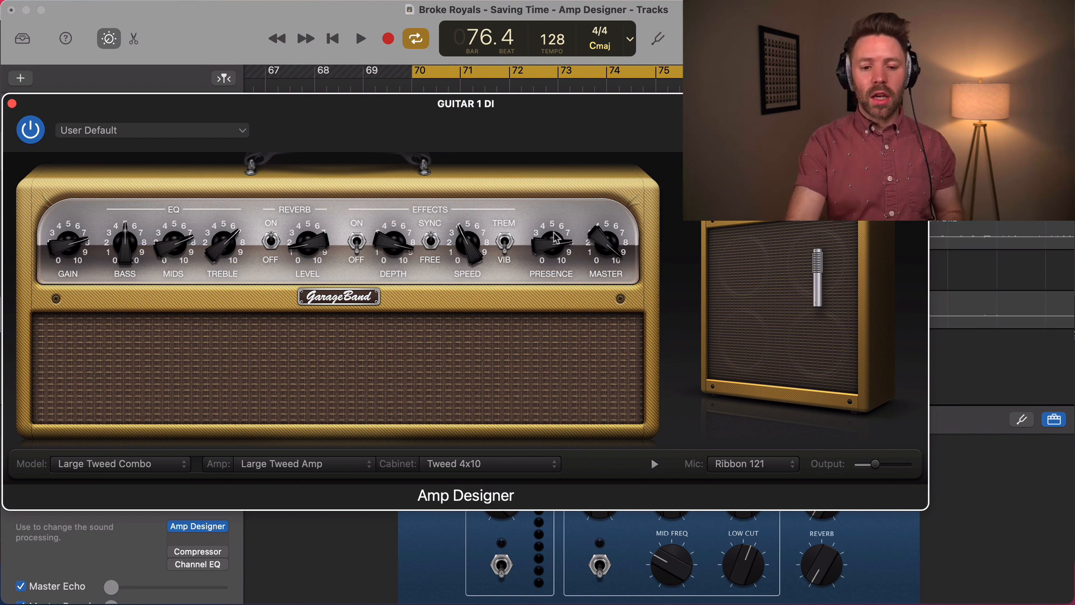
# Restart the playback and lower the Large Tweed Amp's gain to about 7.
pyautogui.moveTo(786, 298)
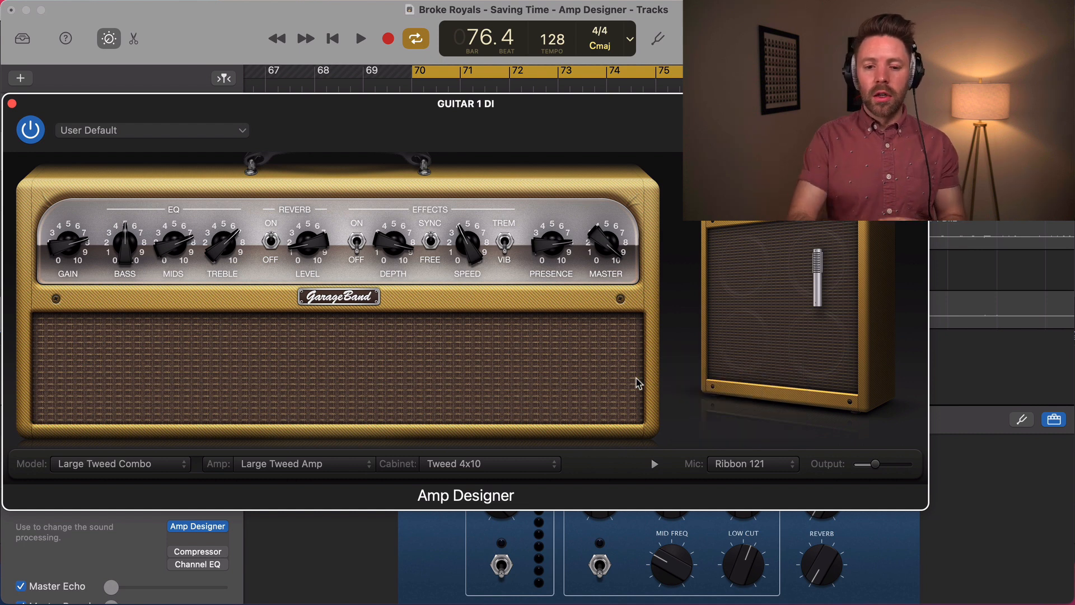
pyautogui.press('space')
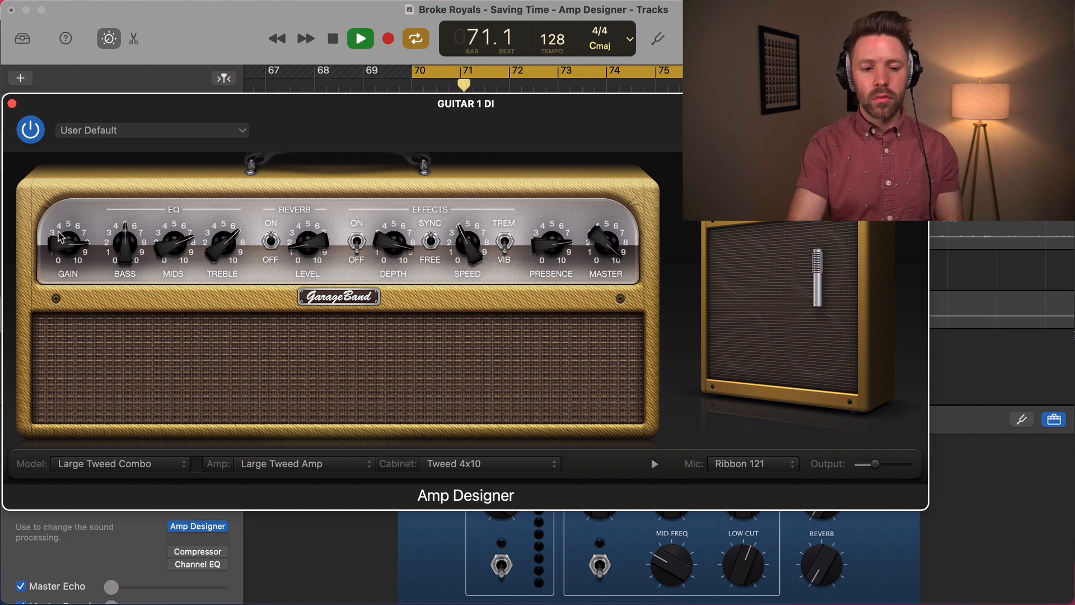
pyautogui.moveTo(60, 227); pyautogui.dragTo(67, 262)
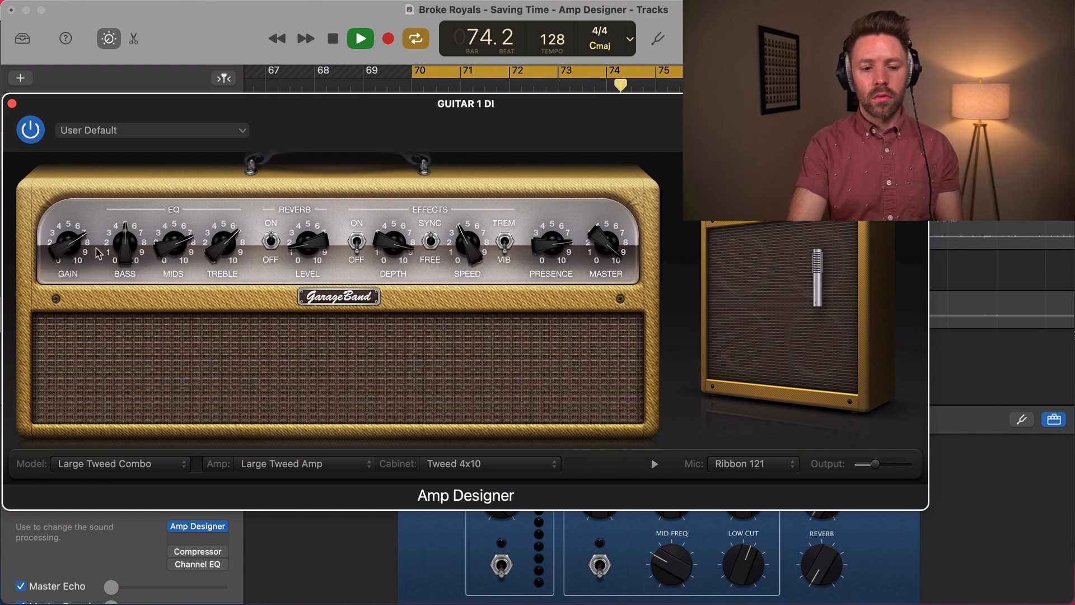
# Set the amp's EQ to about 4 for bass and 7 for treble, and turn the reverb level to about 7.
pyautogui.moveTo(122, 250); pyautogui.dragTo(160, 260)
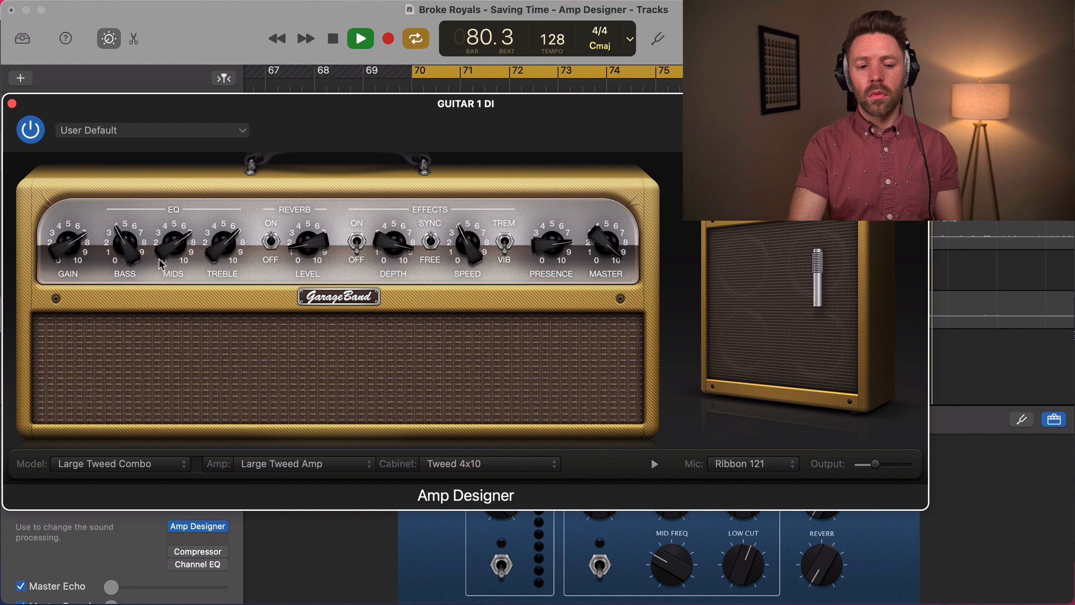
pyautogui.moveTo(215, 223); pyautogui.dragTo(210, 249)
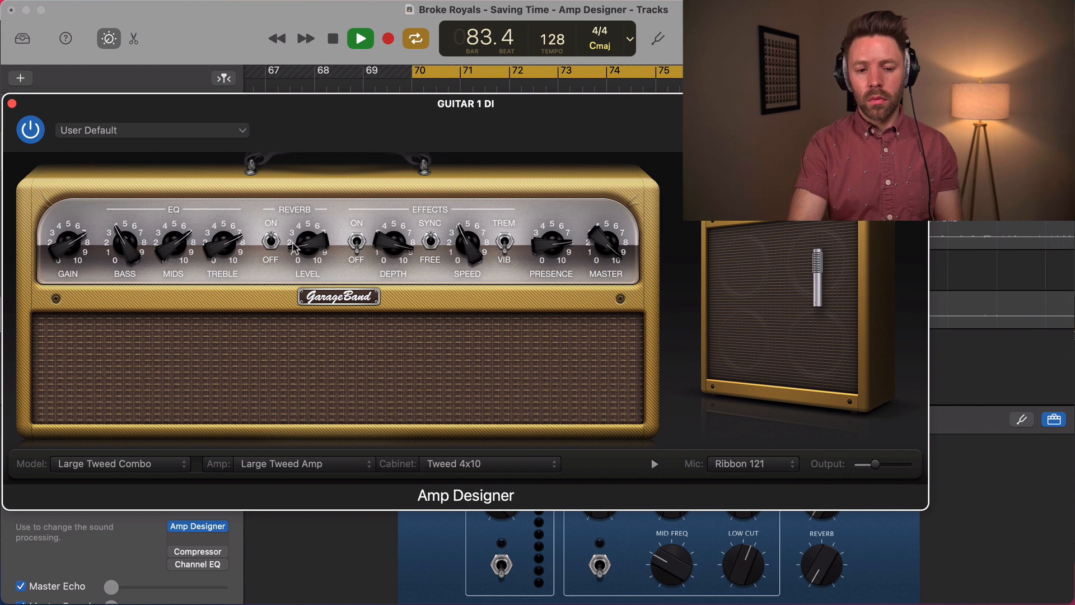
pyautogui.click(271, 238)
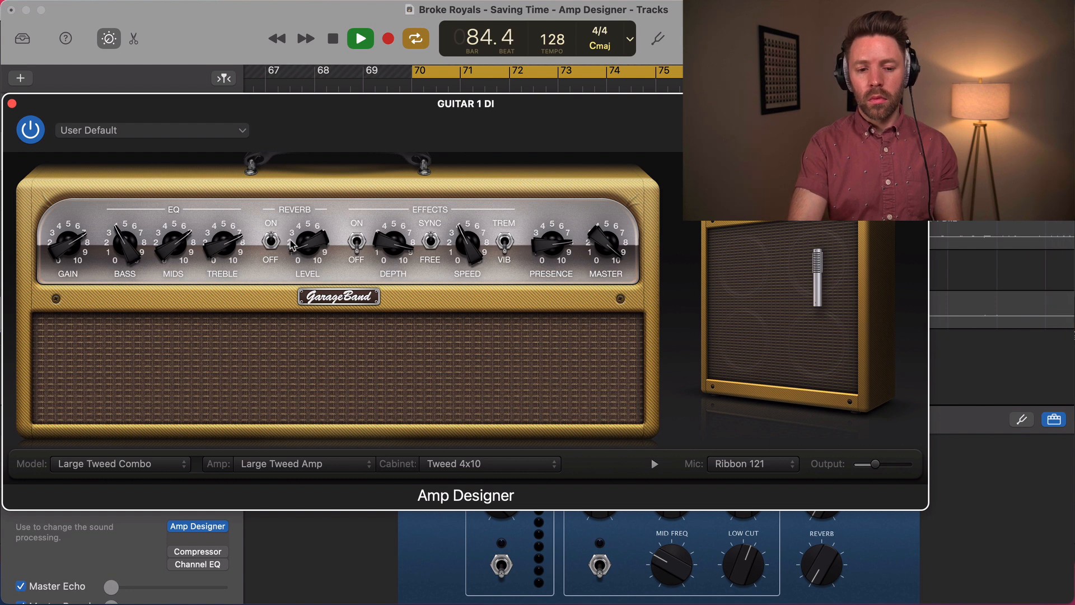
pyautogui.moveTo(298, 244)
pyautogui.mouseDown()
pyautogui.moveTo(301, 123)
pyautogui.moveTo(294, 251)
pyautogui.mouseUp()
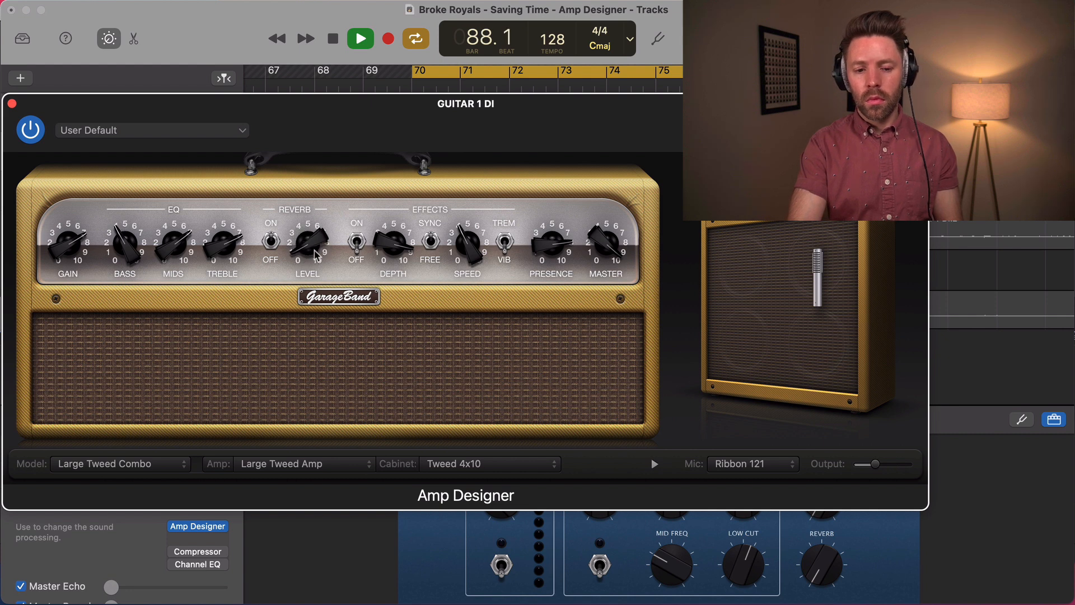
# Try different presence and master knob positions by ear, then stop the playback.
pyautogui.moveTo(553, 251); pyautogui.dragTo(549, 192)
pyautogui.moveTo(588, 238)
pyautogui.mouseDown()
pyautogui.moveTo(599, 291)
pyautogui.moveTo(595, 248)
pyautogui.mouseUp()
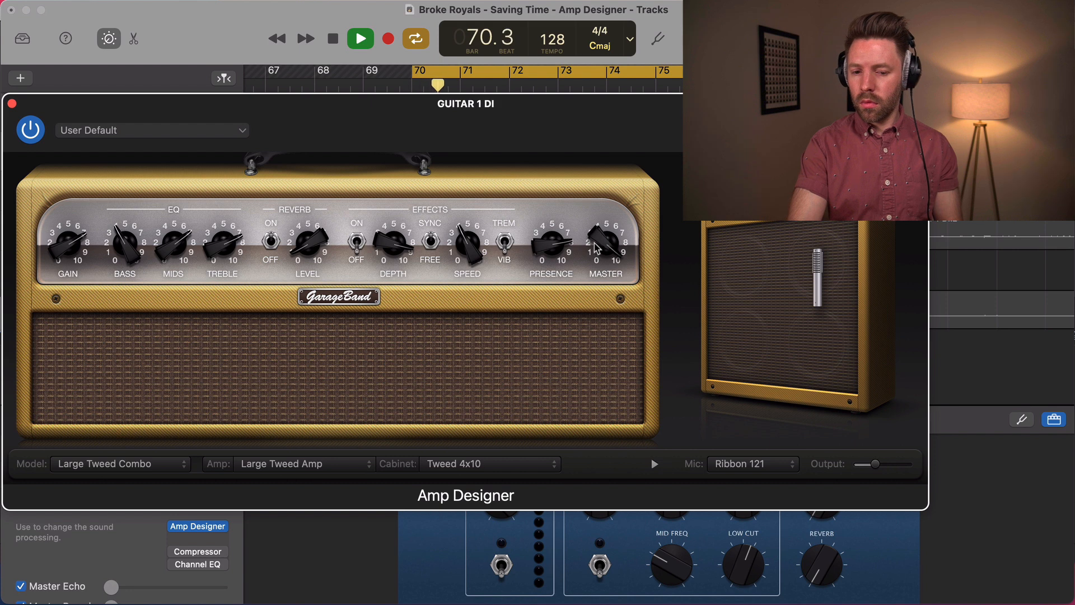
pyautogui.press('space')
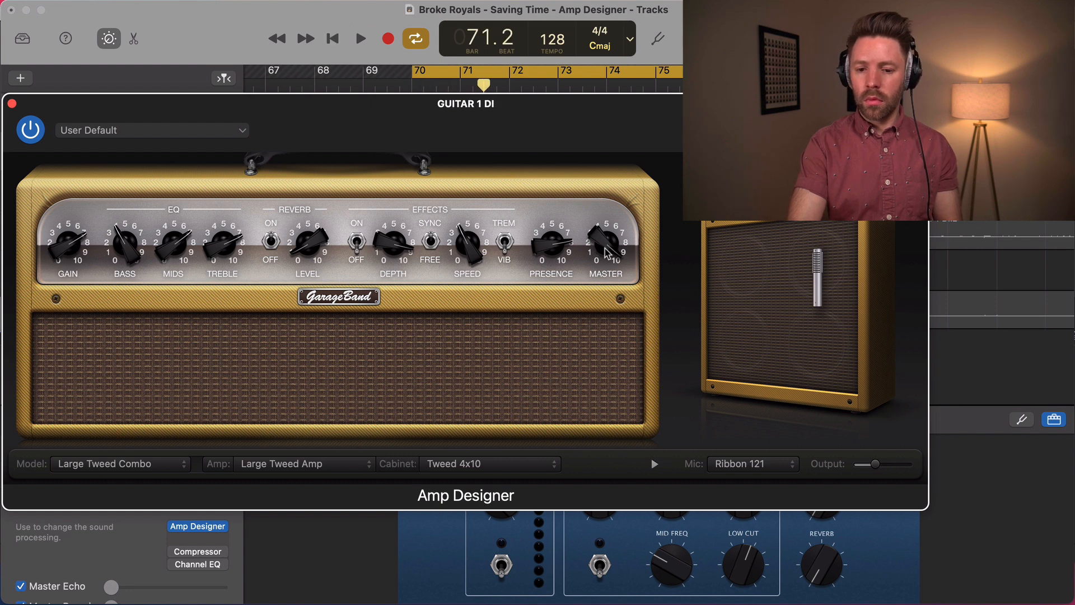
pyautogui.moveTo(709, 268)
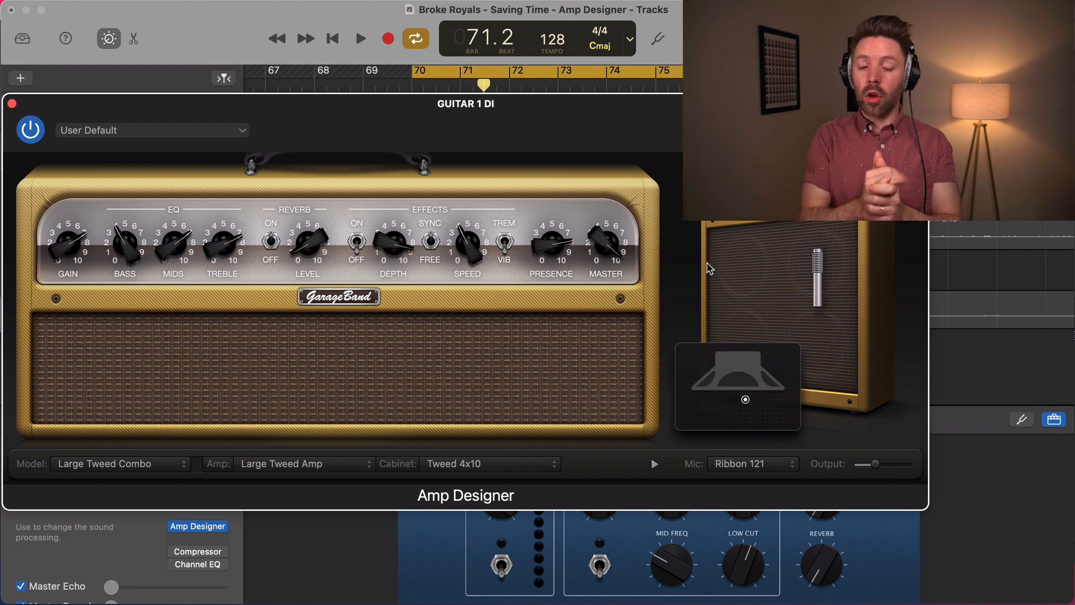